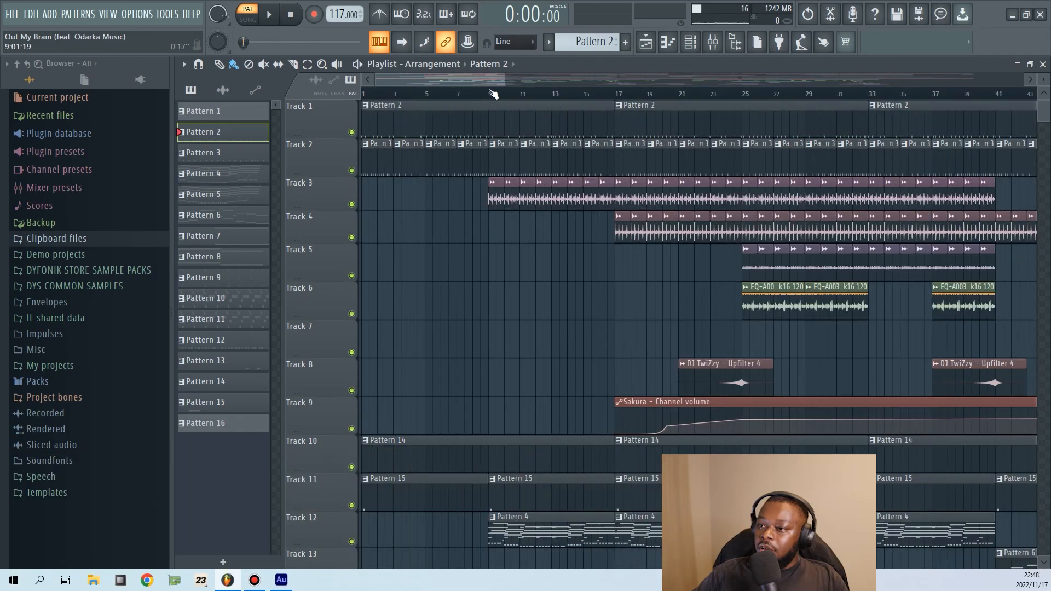
- Select bars 17 to 37 on the playlist timeline
scroll(494, 94, "down", 7)
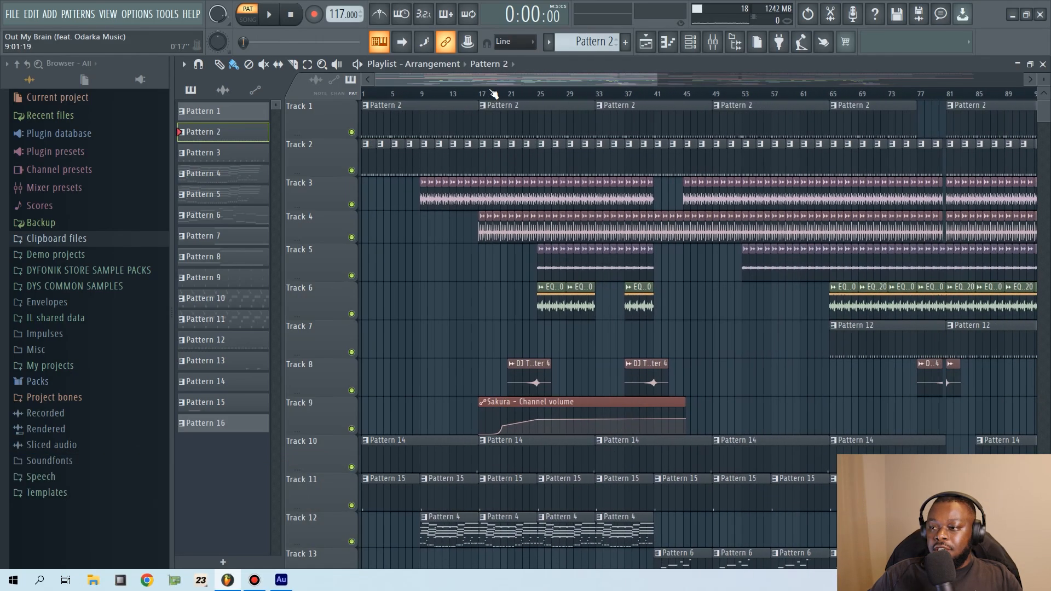
scroll(493, 95, "down", 3)
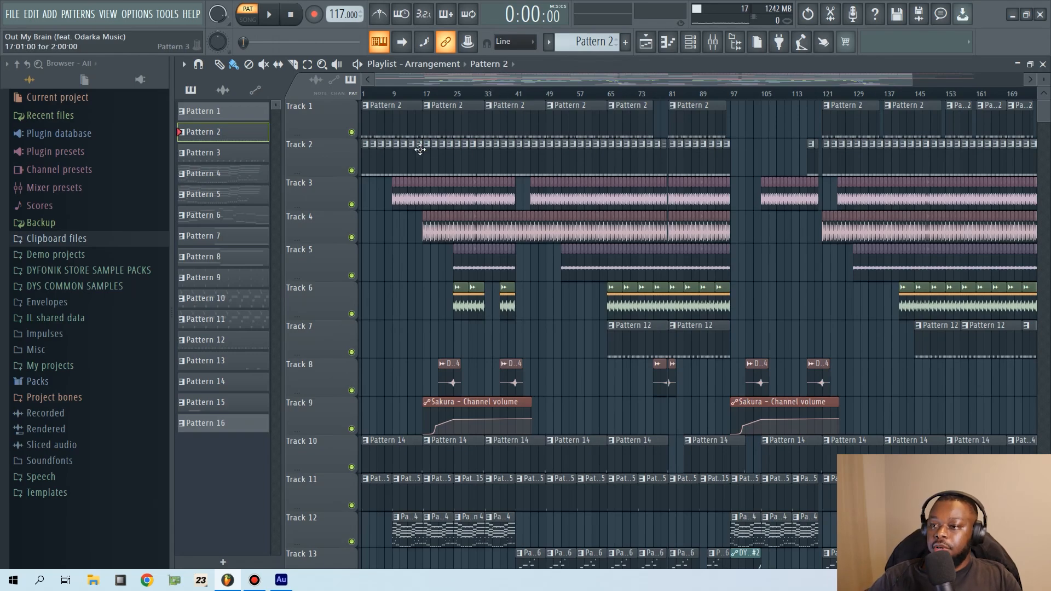
left_click_drag(427, 95, 519, 99)
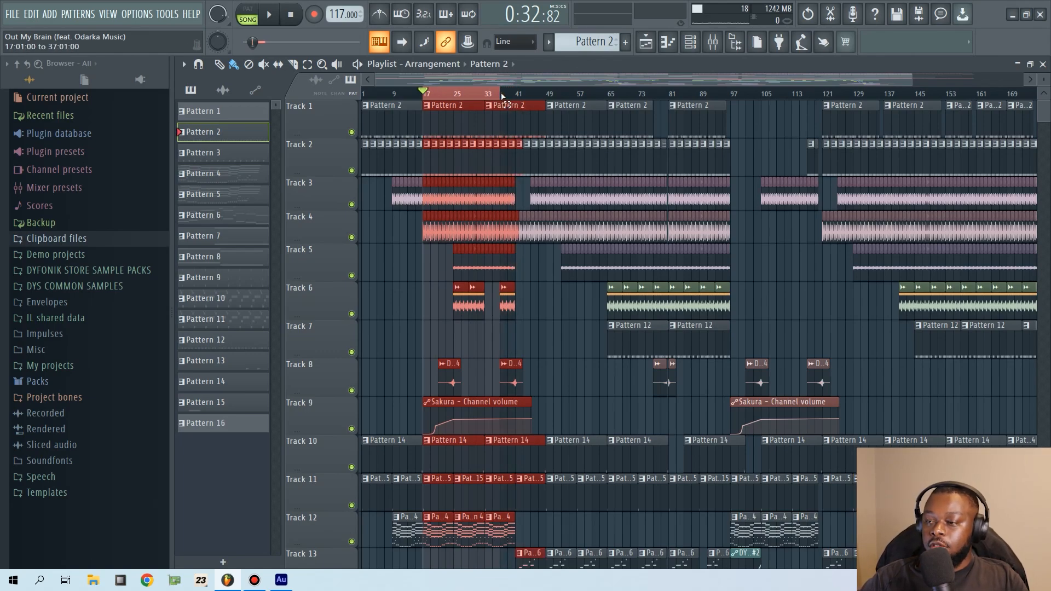
- Extend the timeline selection to span bars 9 to 57, with playback starting at bar 9, and deselect the clips
scroll(449, 168, "down", 5)
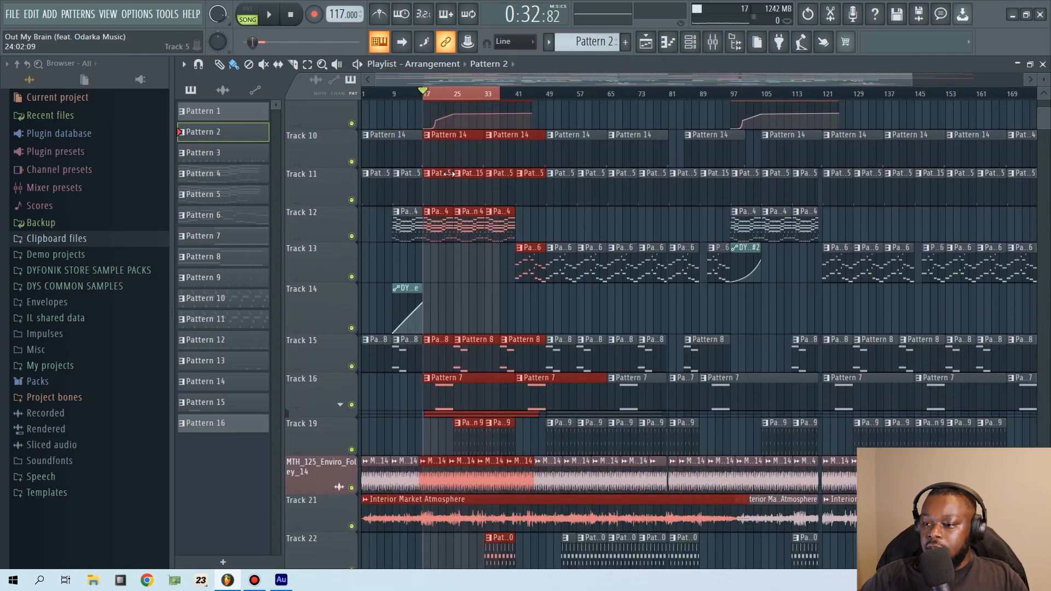
scroll(427, 99, "up", 5)
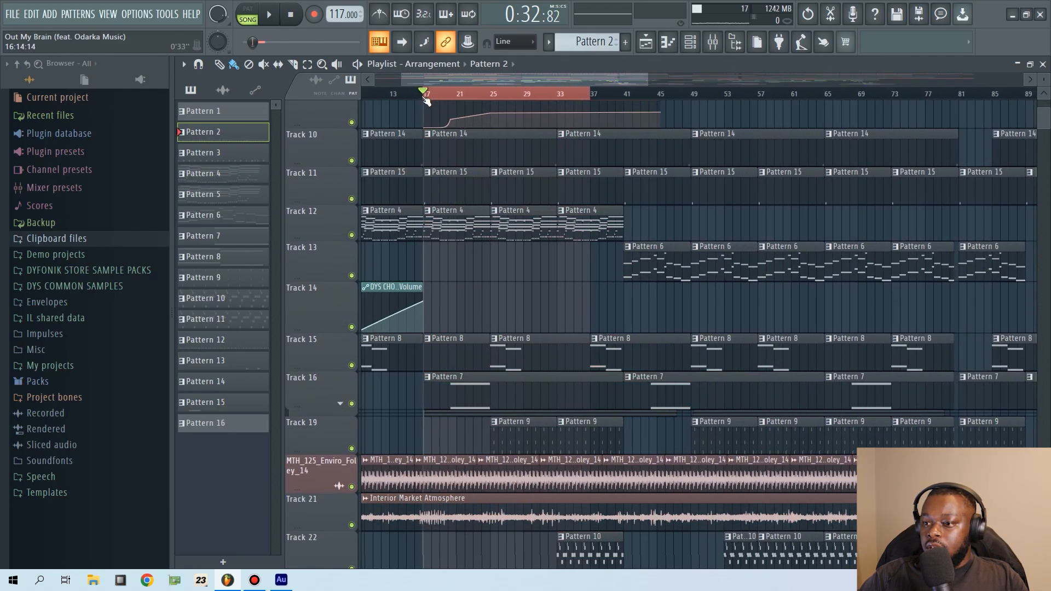
scroll(450, 97, "down", 3)
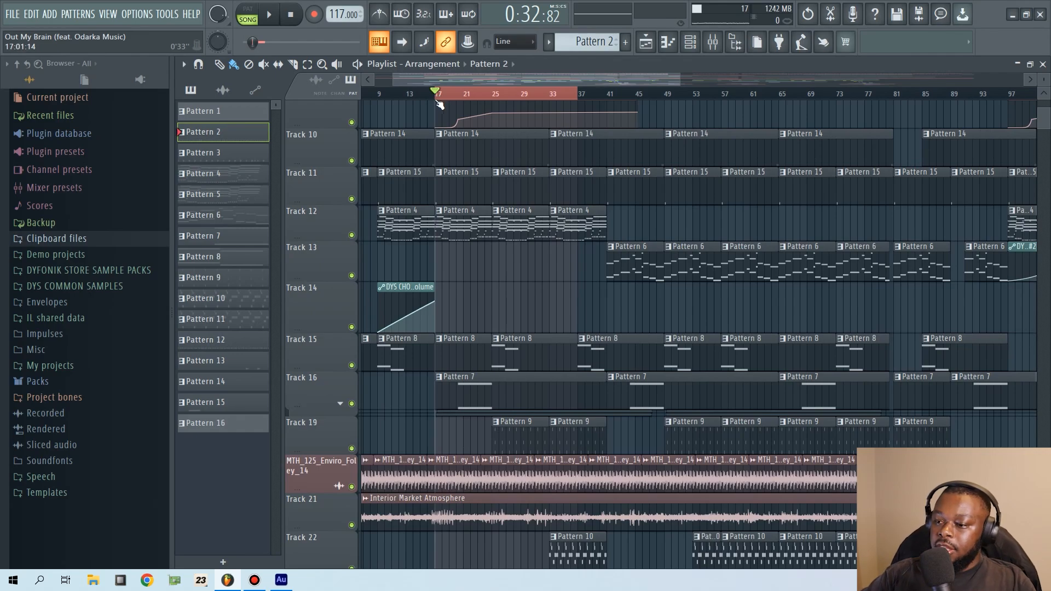
left_click_drag(437, 100, 381, 97)
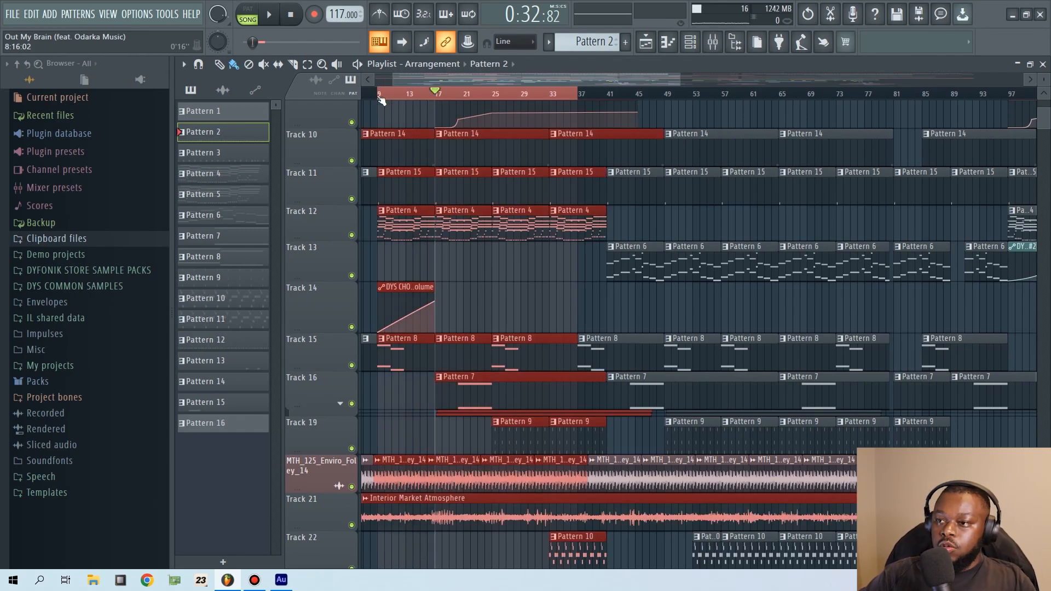
left_click(295, 21)
left_click_drag(580, 95, 725, 95)
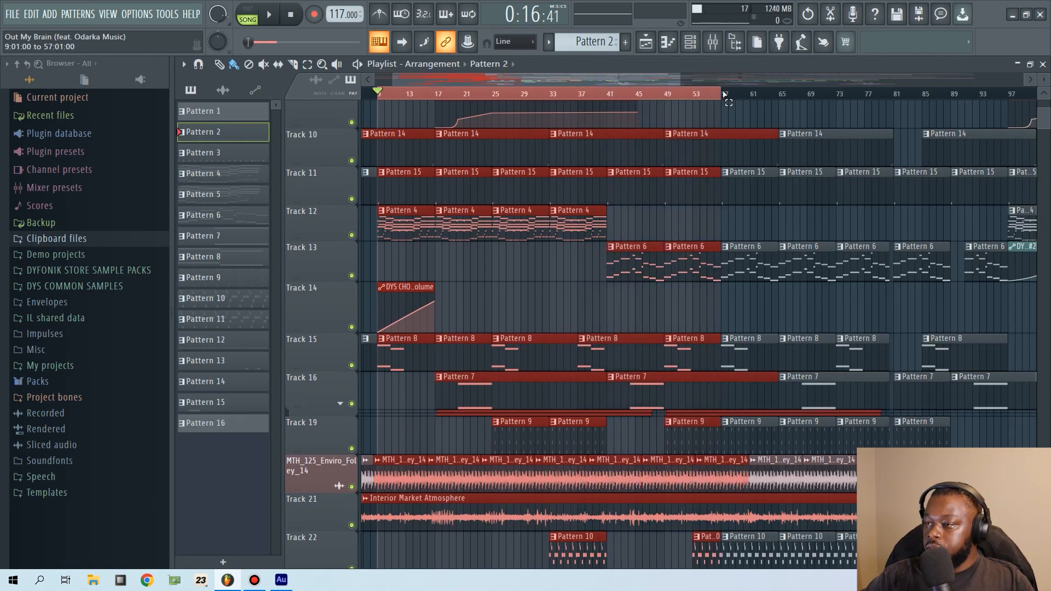
key("ctrl+d")
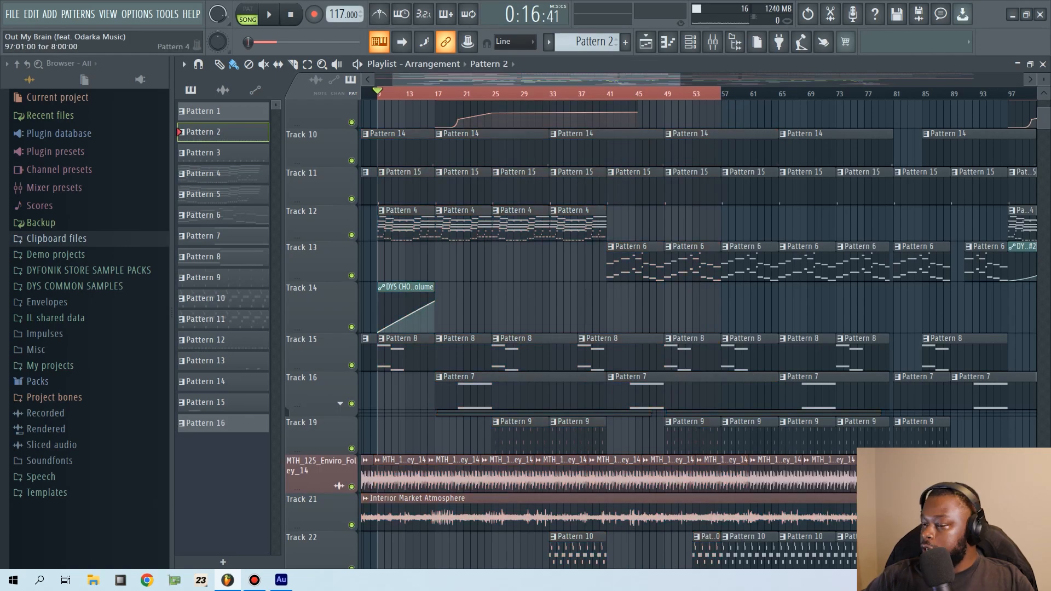
- Play the selected section and examine the playlist arrangement from Track 1 down through the vocal tracks
scroll(427, 206, "up", 5)
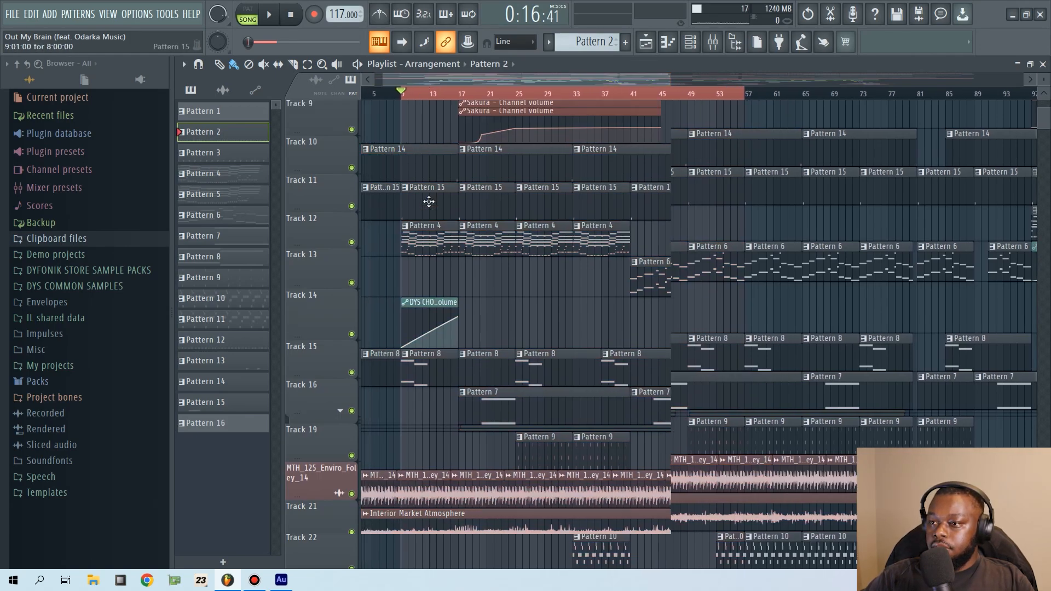
key("space")
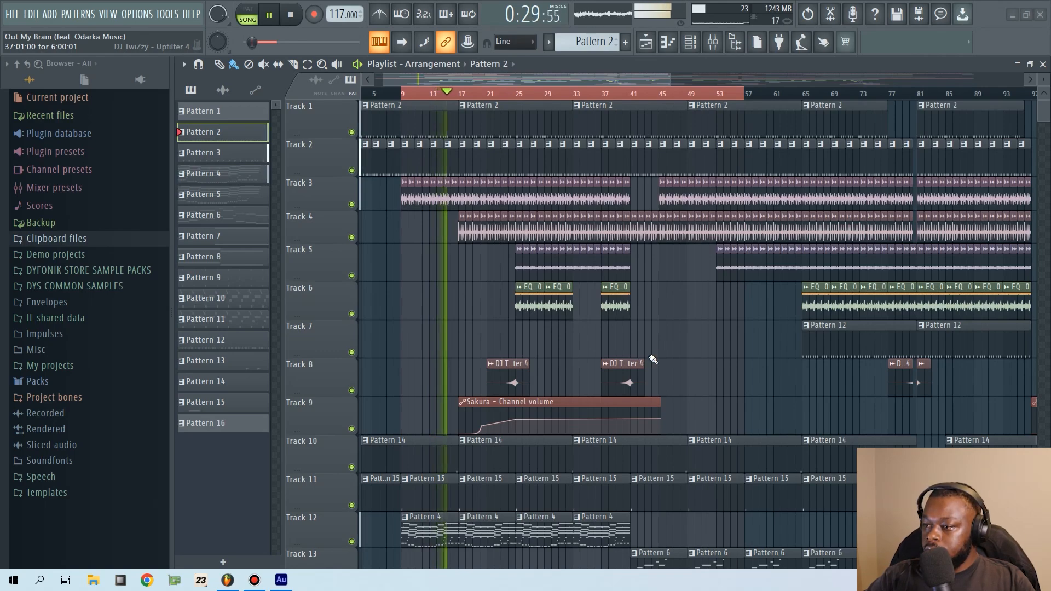
scroll(671, 362, "down", 3)
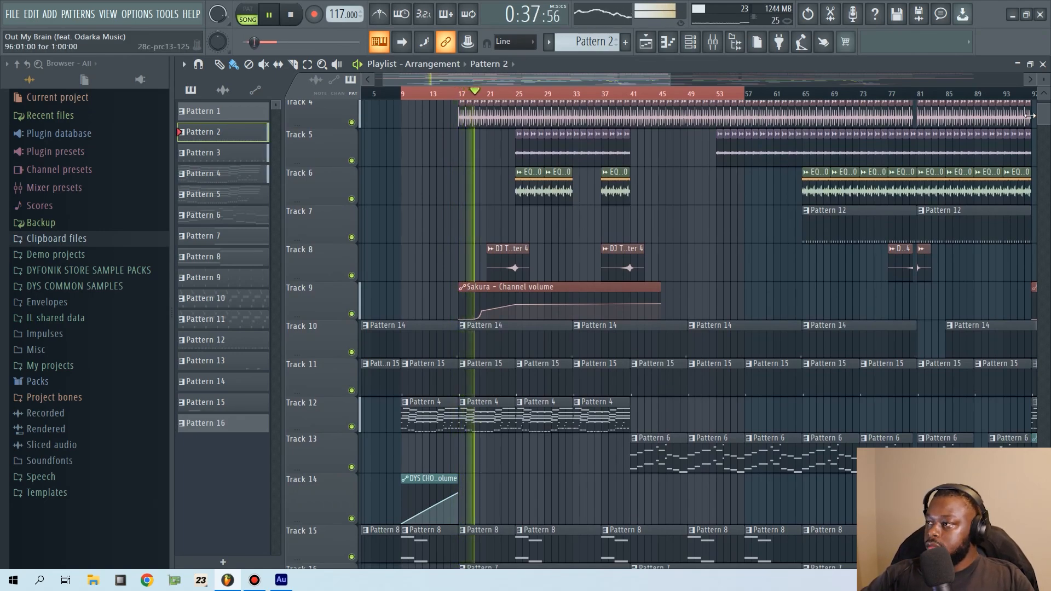
scroll(1042, 80, "down", 2)
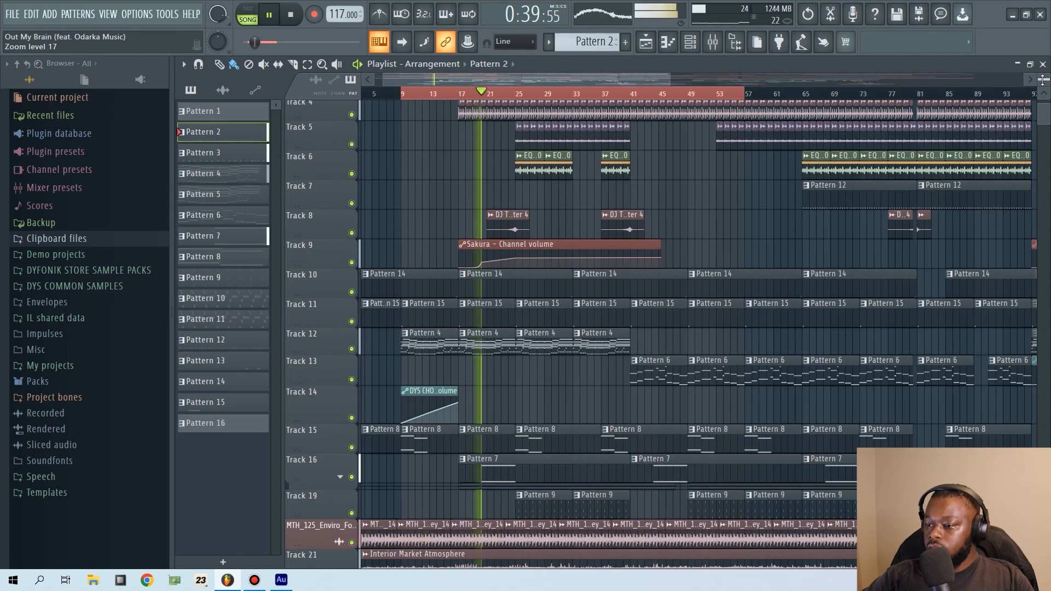
scroll(1043, 79, "down", 1)
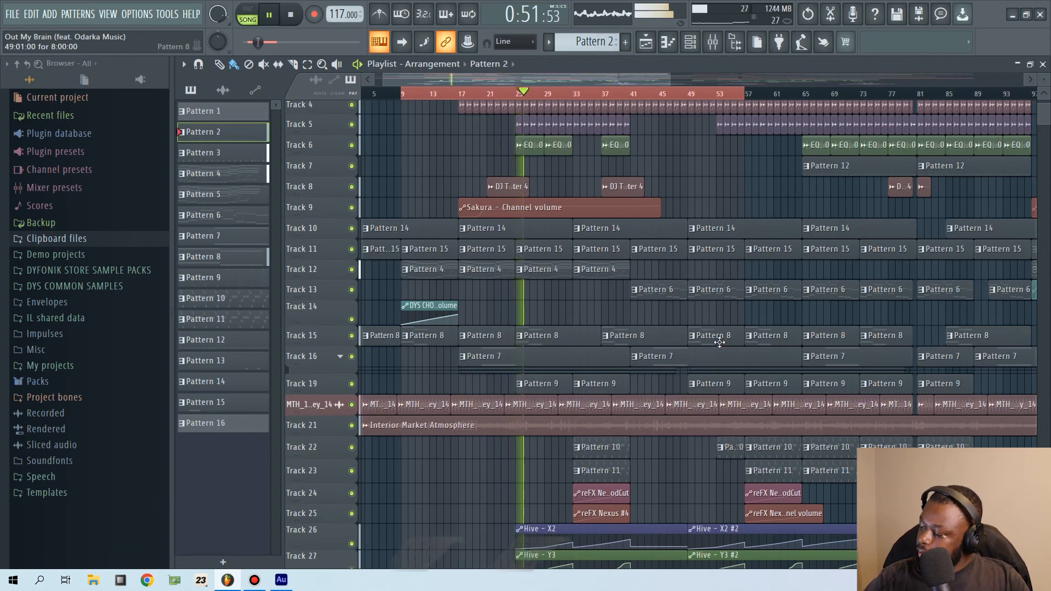
scroll(625, 430, "down", 1)
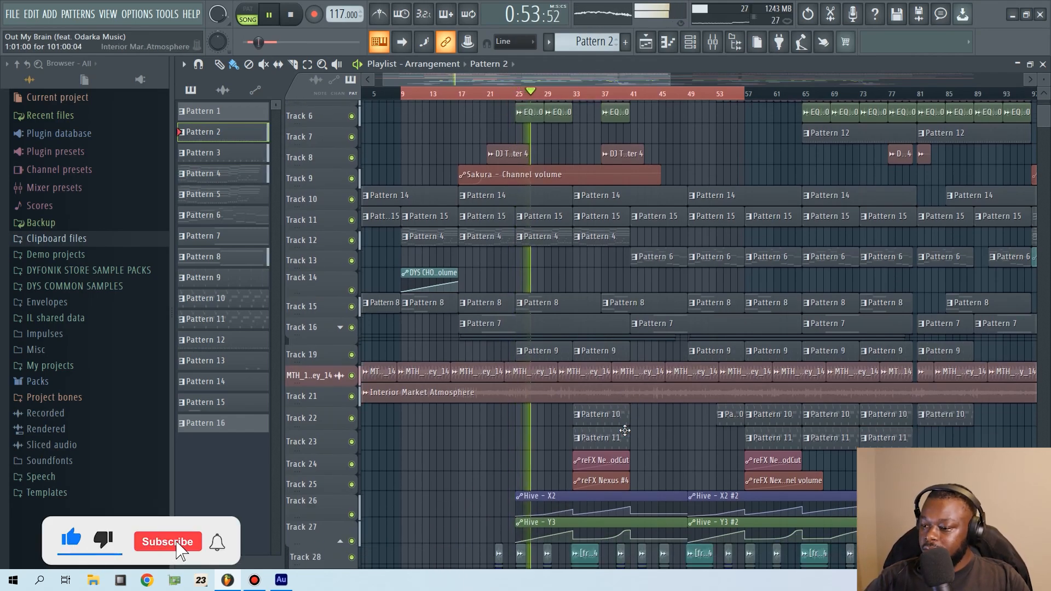
scroll(625, 430, "down", 6)
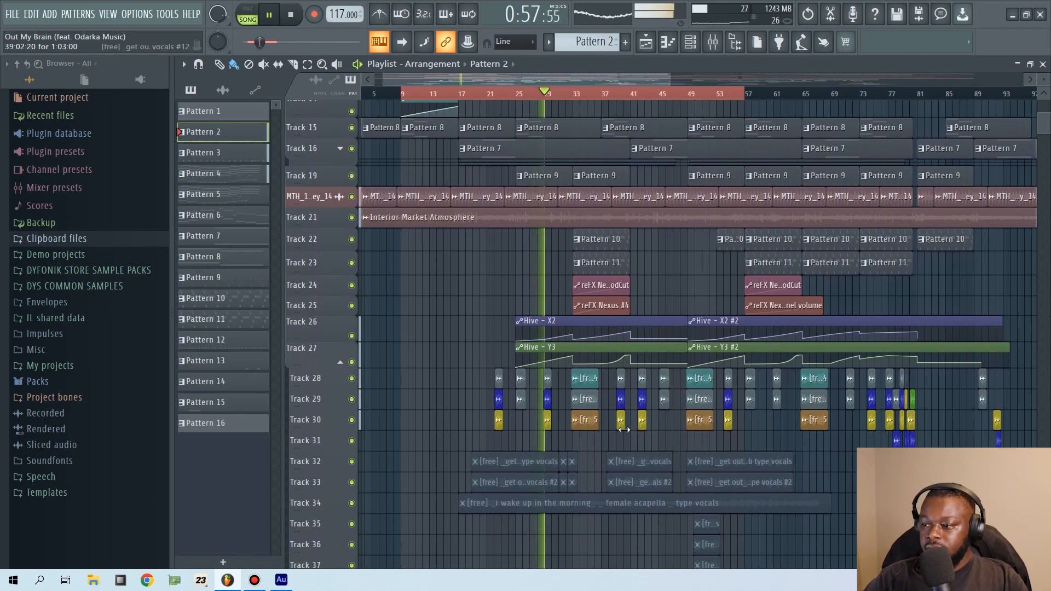
scroll(625, 430, "up", 2)
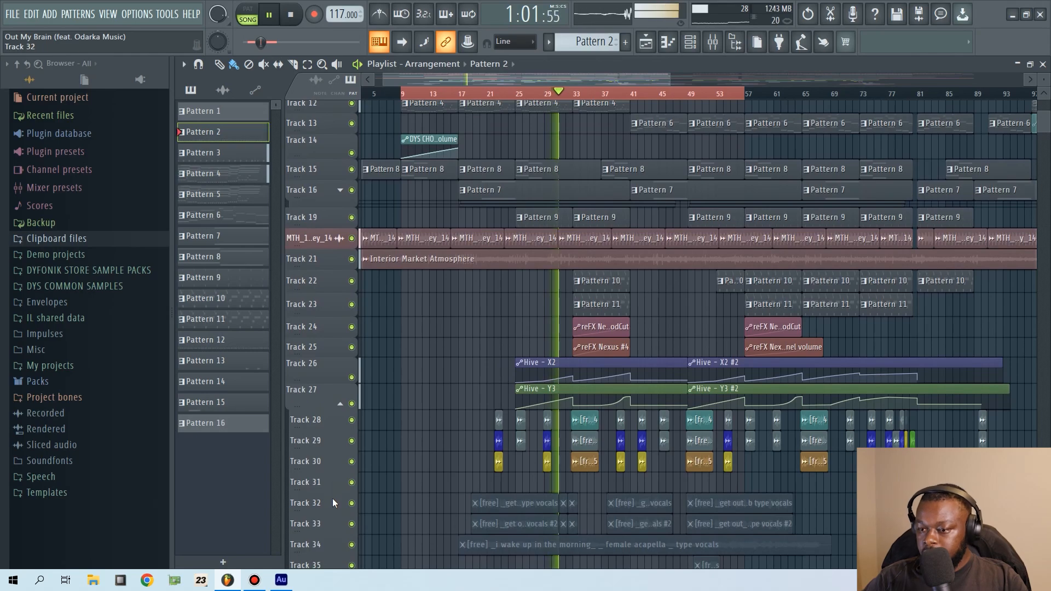
- Reduce the heights of Tracks 32 and 33 in the playlist
left_click_drag(333, 501, 338, 419)
key("ctrl+z")
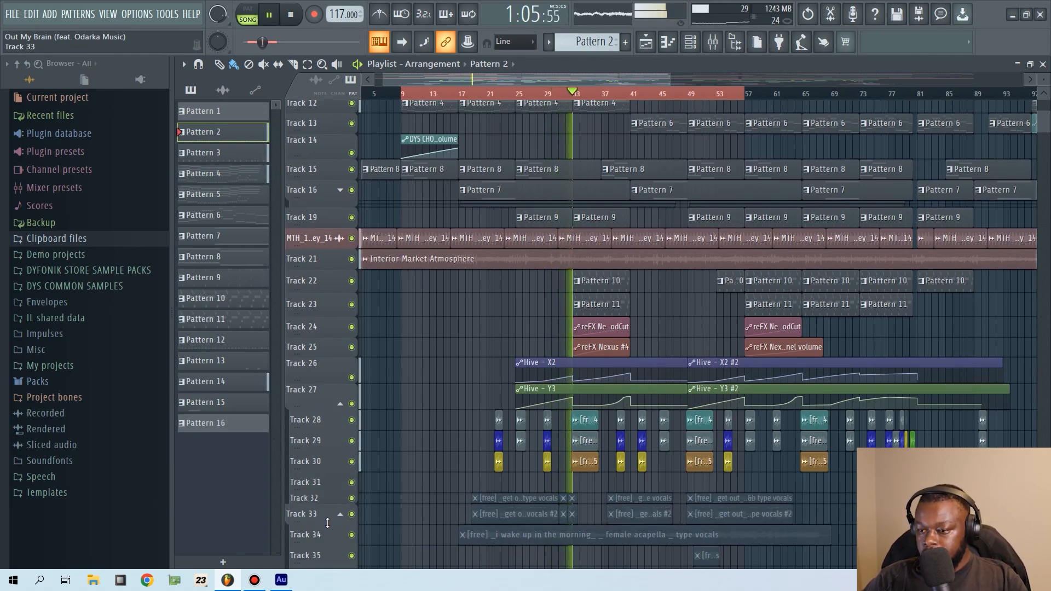
left_click_drag(331, 523, 329, 451)
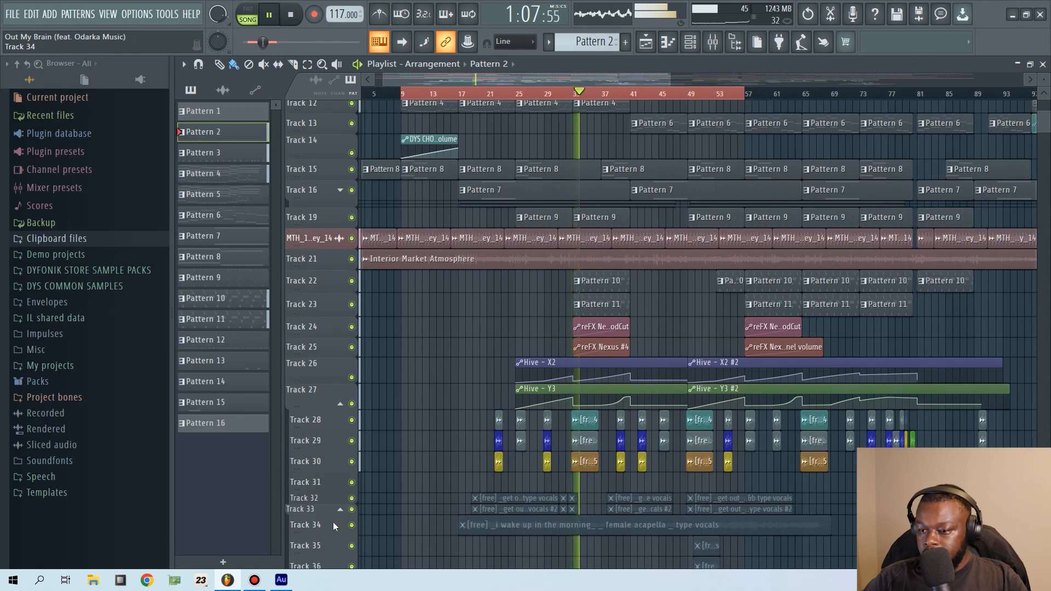
- Collapse the Track 27 group and group Track 33 with the track above it
left_click(340, 403)
left_click(340, 433)
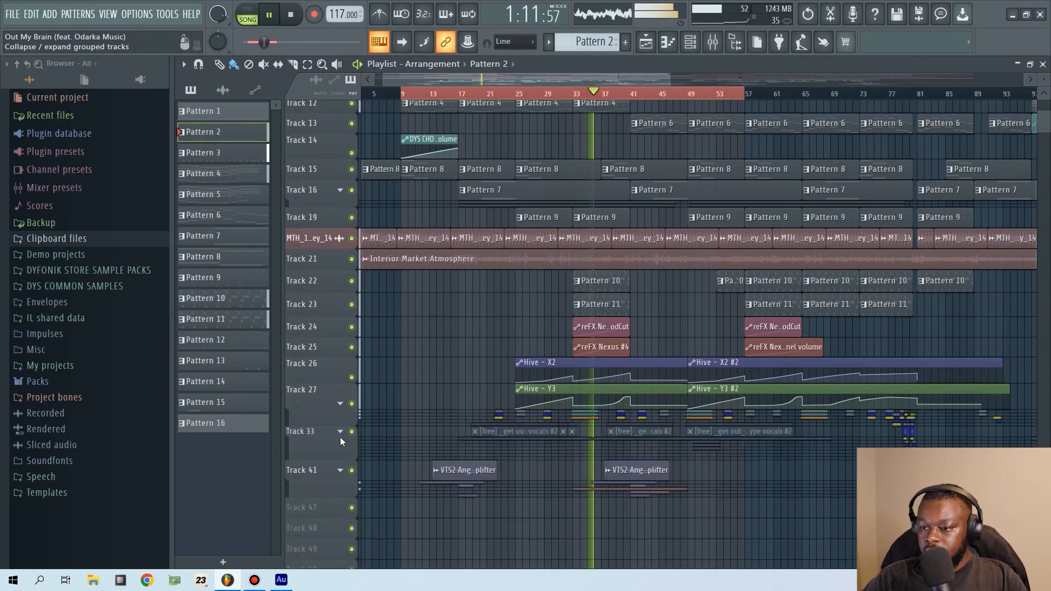
left_click(339, 432)
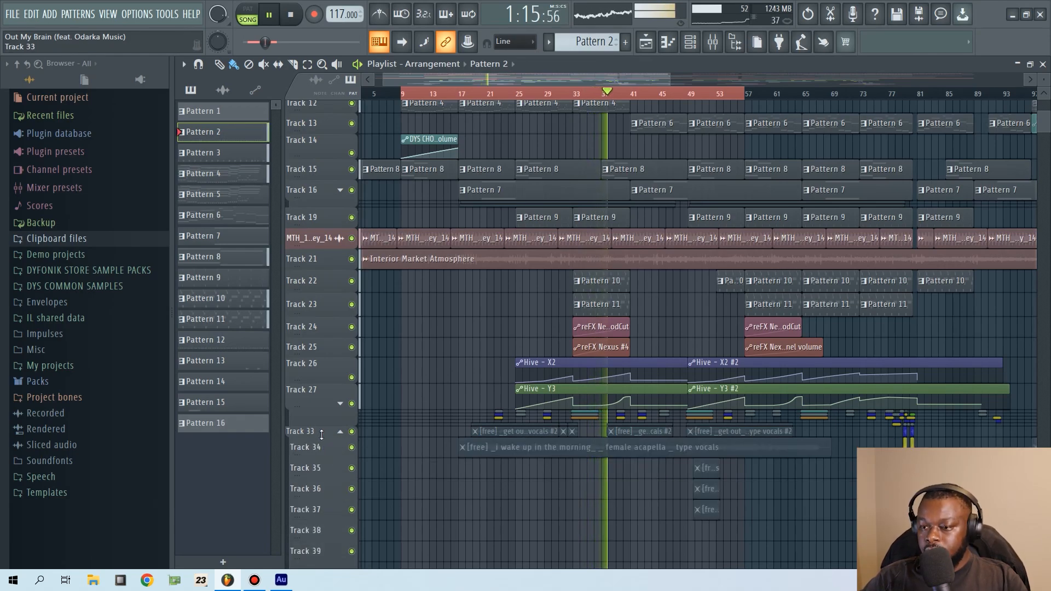
right_click(325, 438)
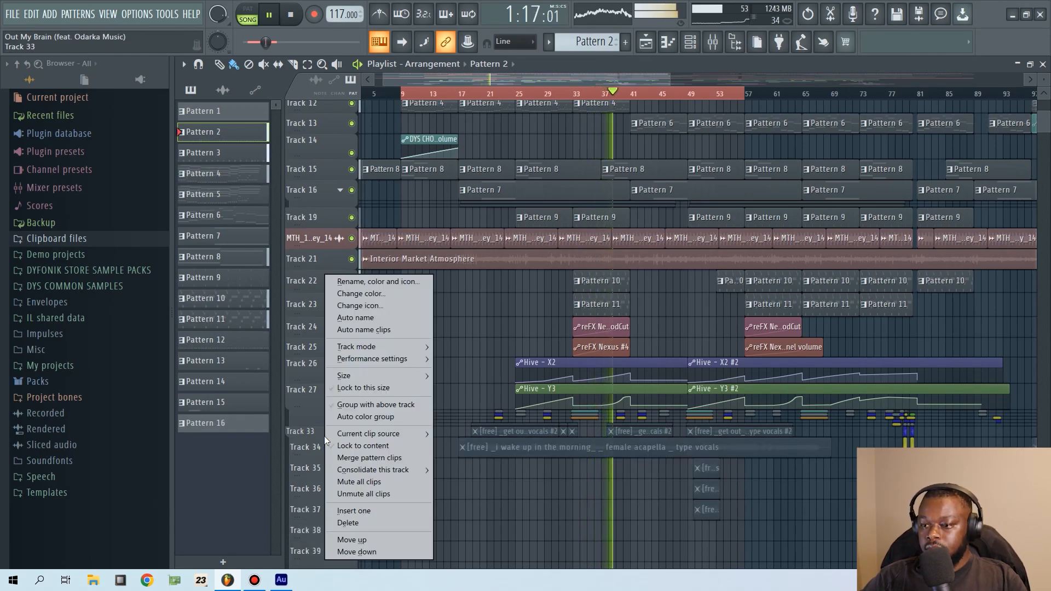
left_click(347, 408)
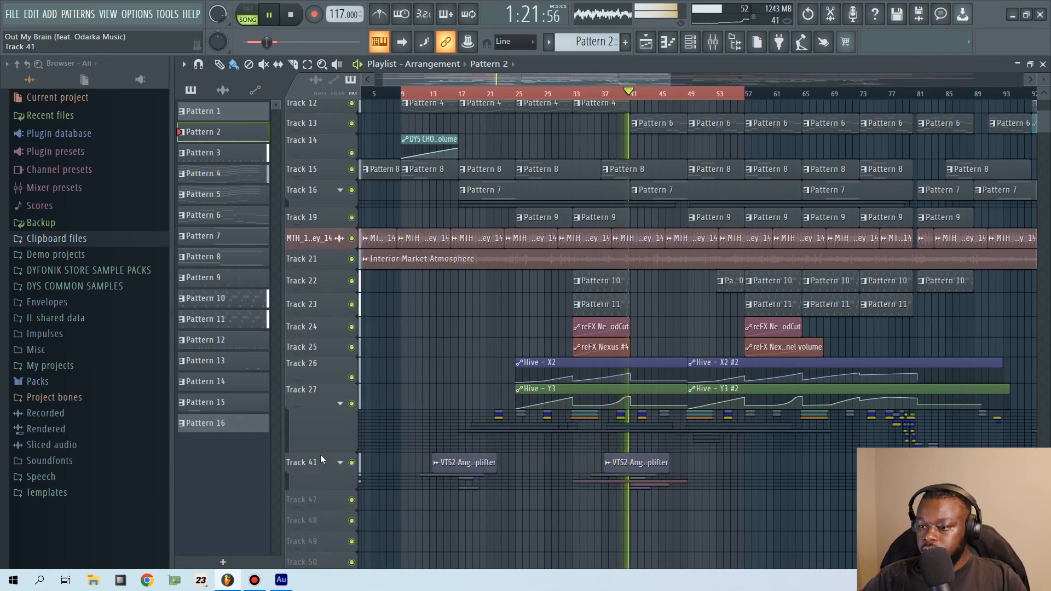
- Group Track 41 with the track above it, leaving the combined Track 27 group collapsed
right_click(320, 456)
left_click(346, 407)
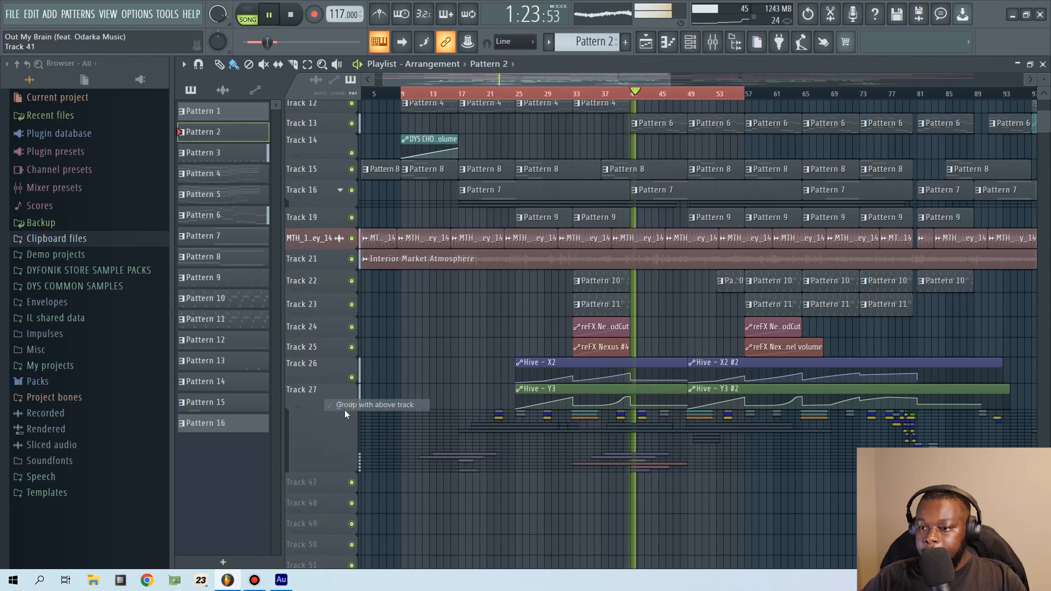
left_click(342, 406)
left_click(341, 406)
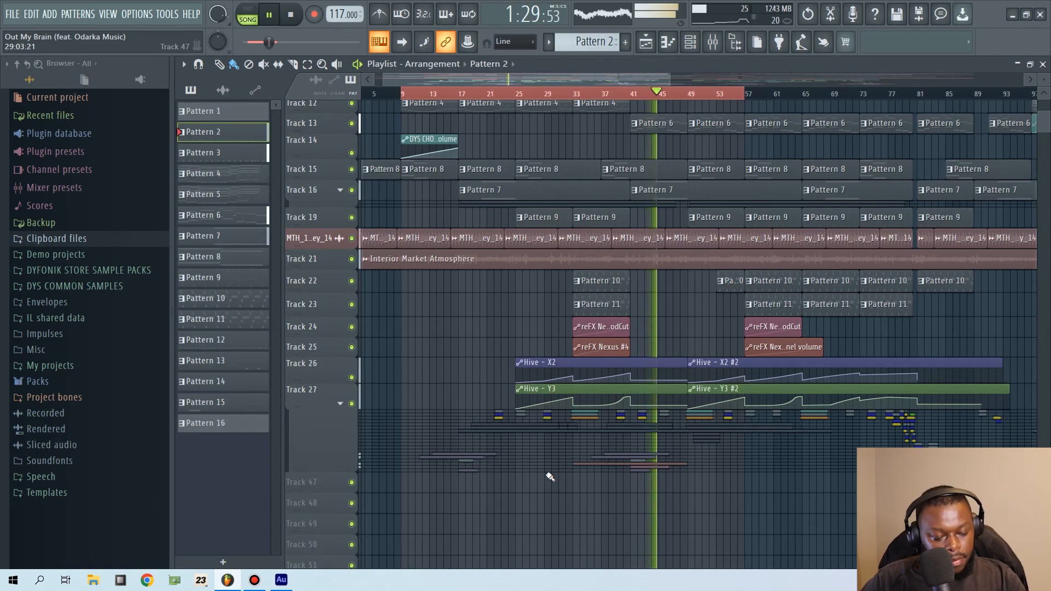
- Clear the timeline selection, stop playback, and switch from song mode to pattern mode
scroll(624, 284, "up", 4)
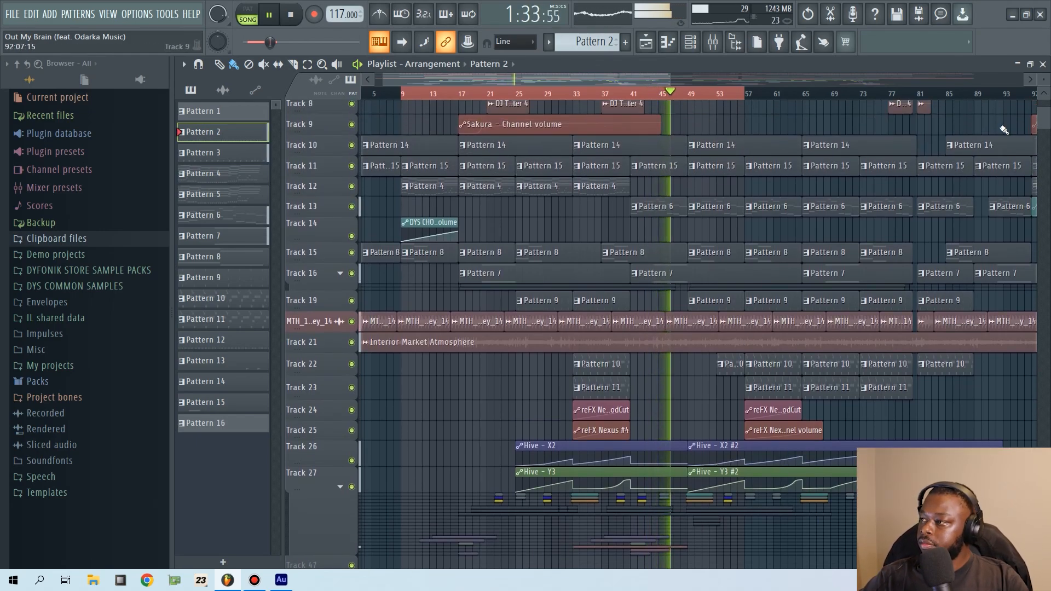
left_click_drag(1044, 80, 1043, 83)
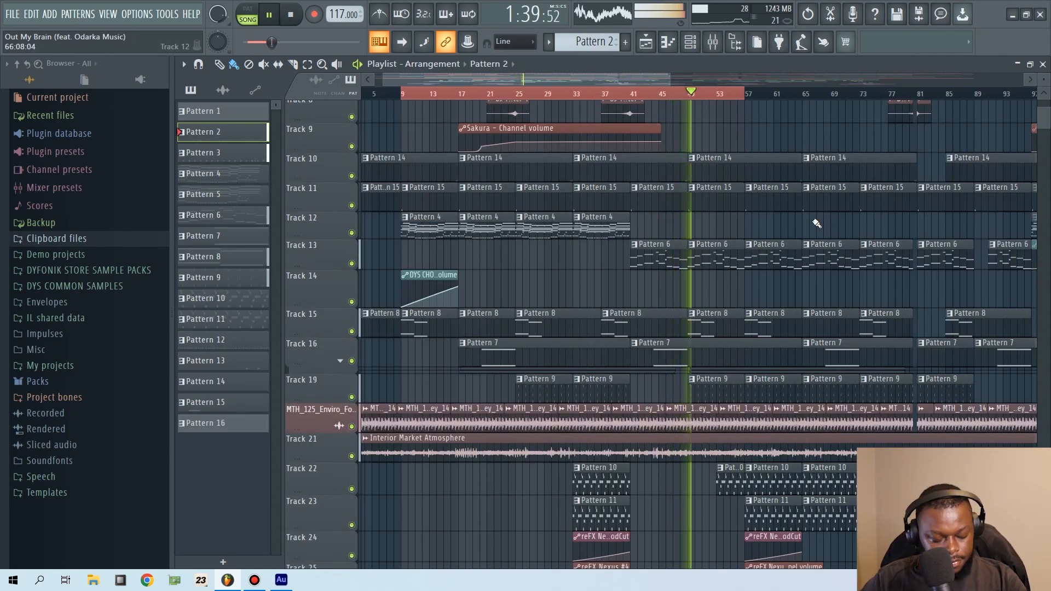
right_click(723, 97)
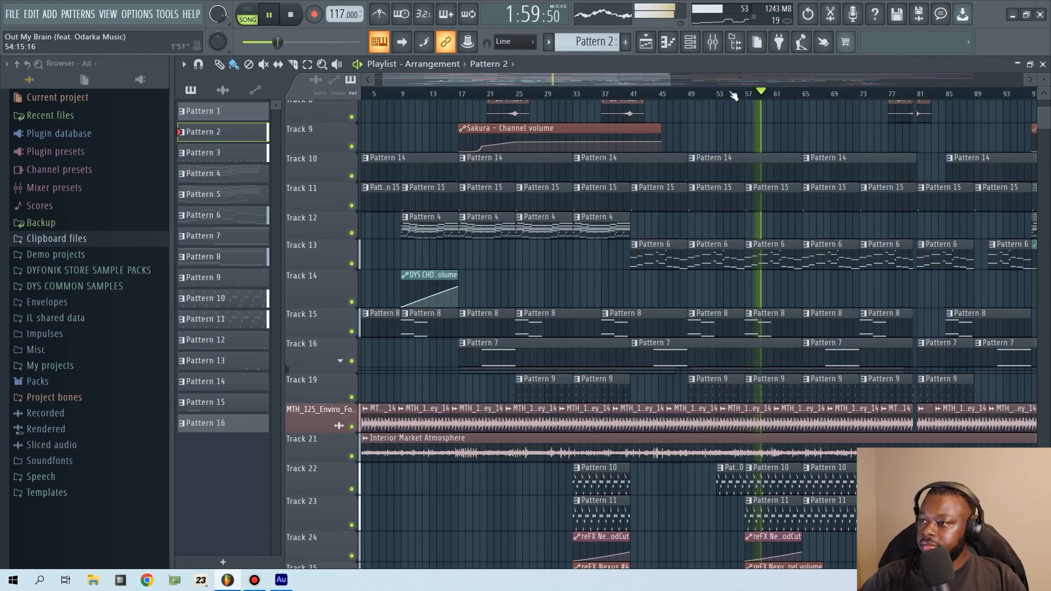
scroll(732, 94, "down", 1)
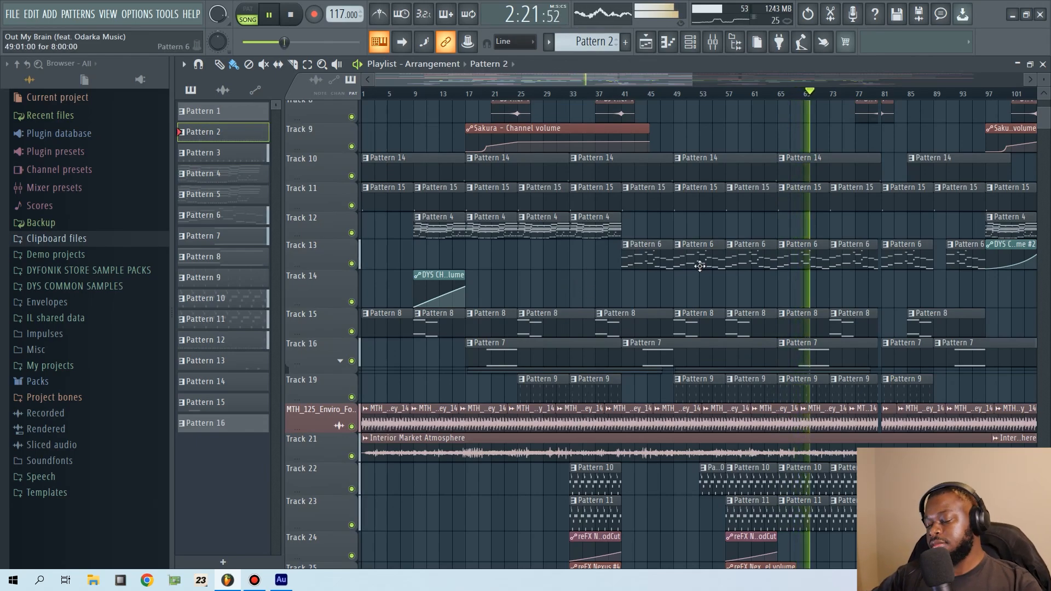
key("space")
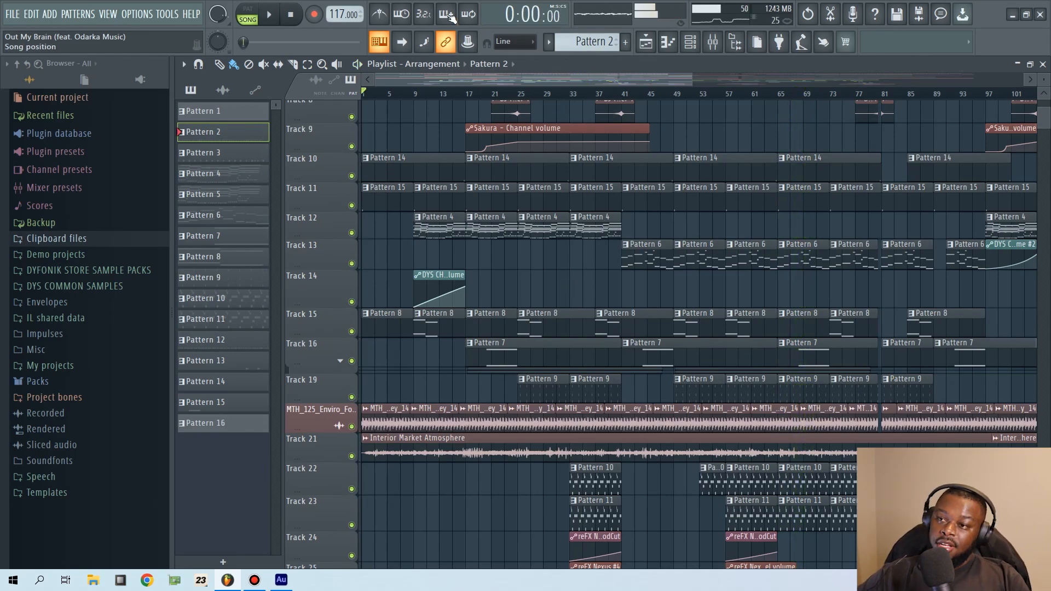
key("l")
- Open the channel rack for Pattern 2 and select the DYS_COM_KICK 1 channel, followed by VMH2 Bassdrum 194 #2
scroll(432, 163, "up", 7)
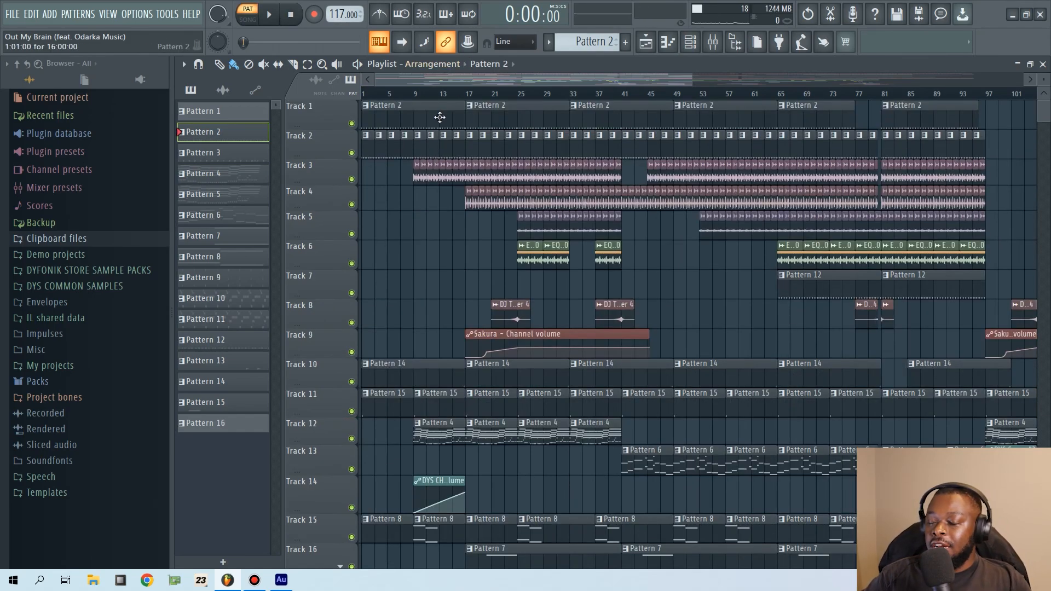
left_click(691, 44)
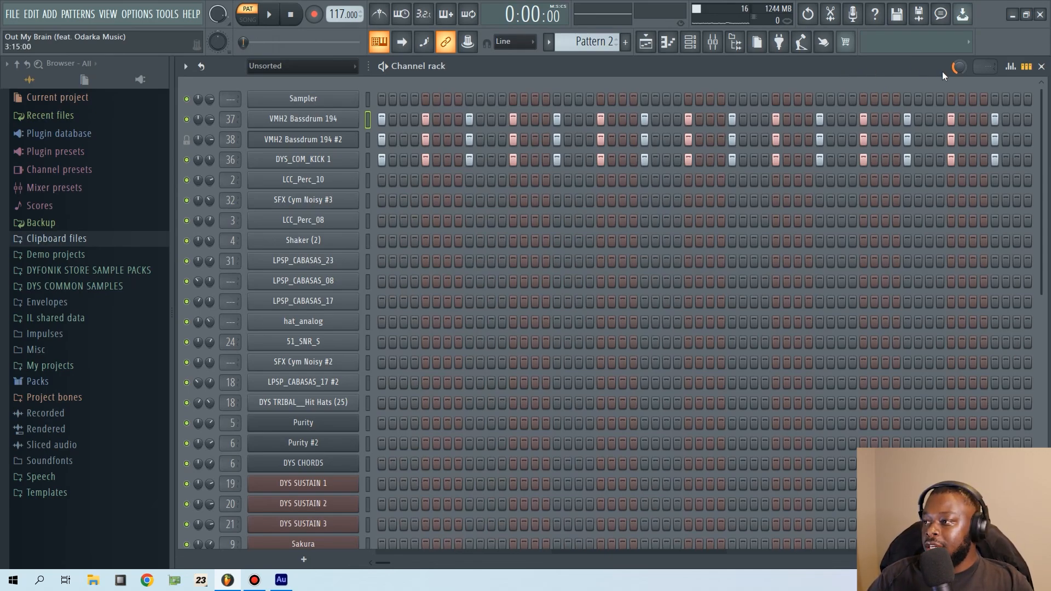
mouse_move(935, 71)
left_mouse_down()
mouse_move(927, 77)
mouse_move(936, 75)
left_mouse_up()
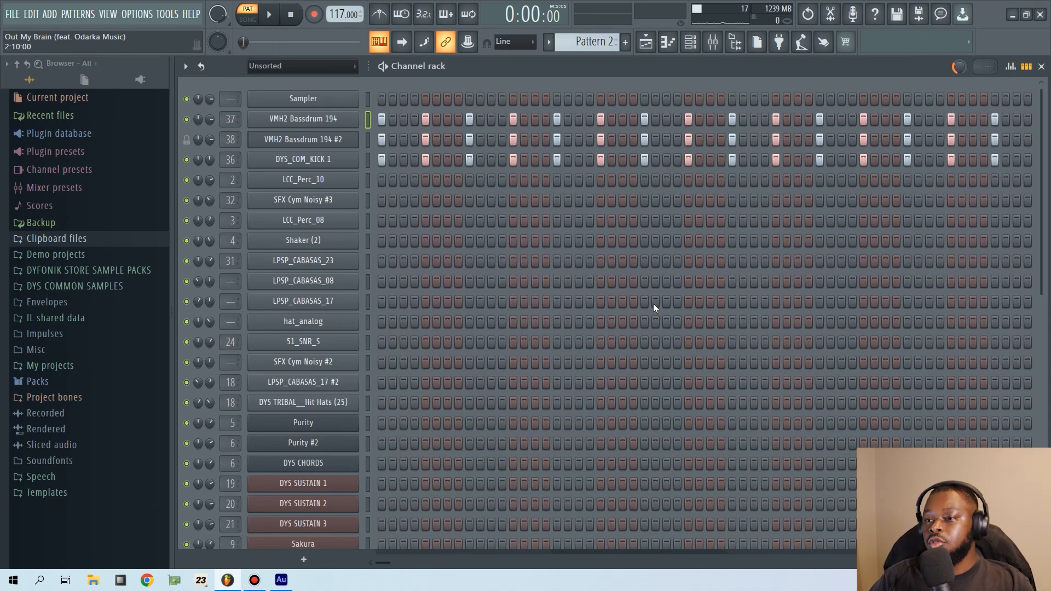
left_click(370, 157)
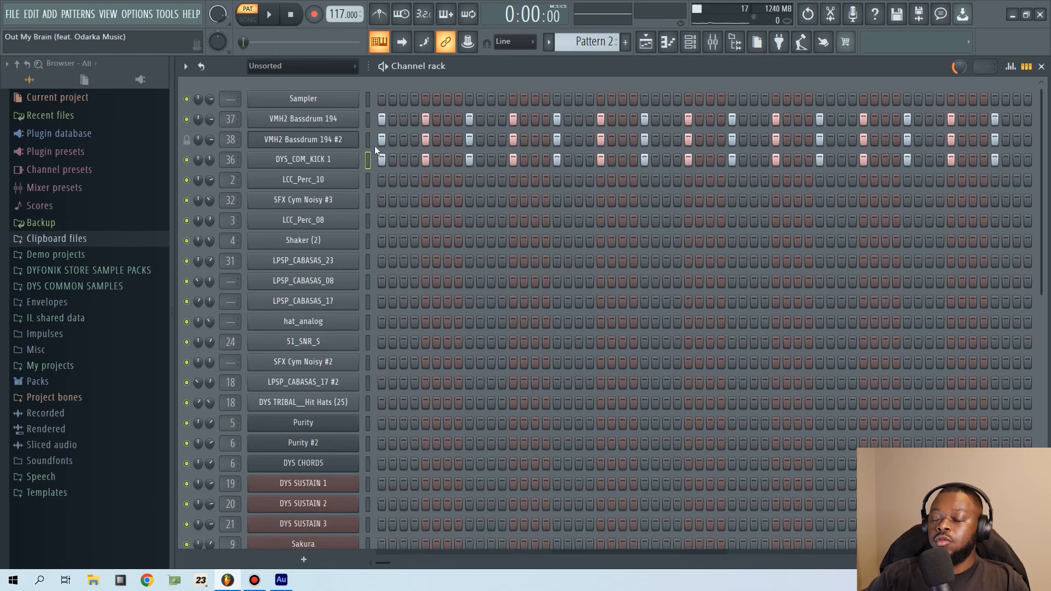
left_click(369, 140)
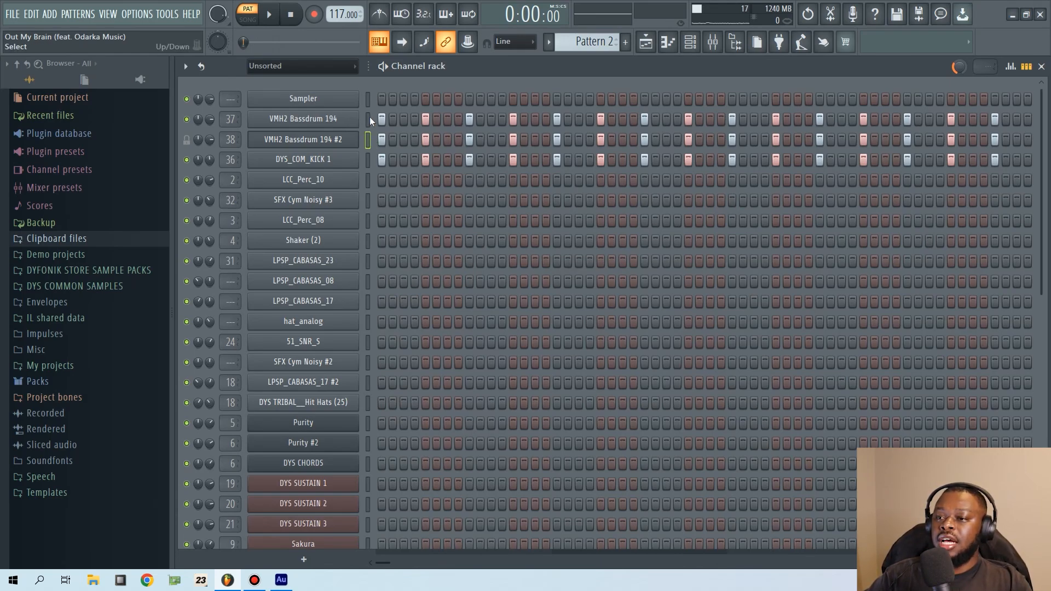
- Play Pattern 2 to listen to its layered kick channels, stop playback, and select the VMH2 Bassdrum 194 channel
left_click(366, 117)
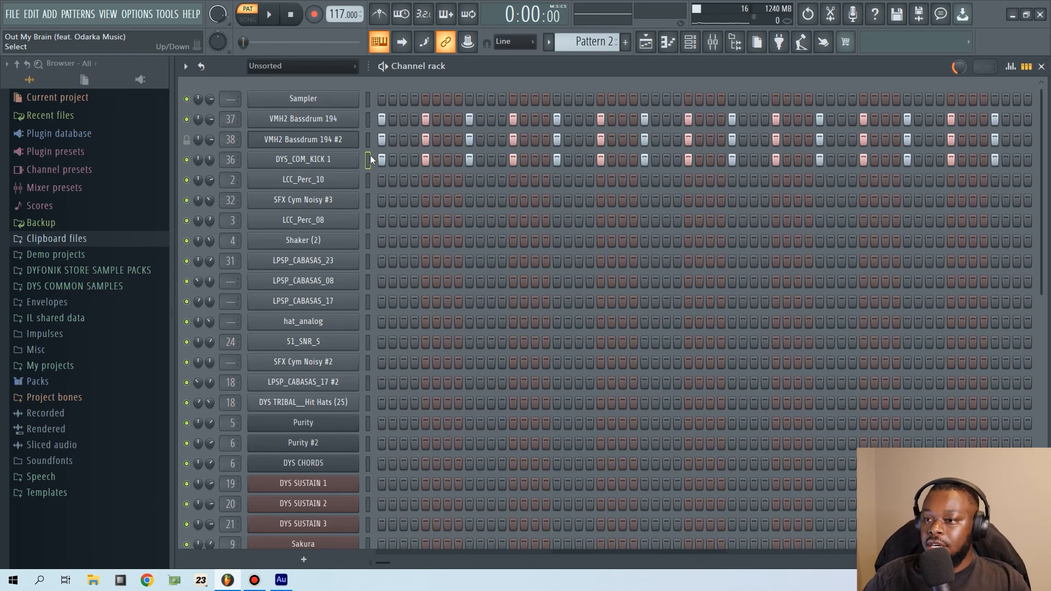
left_click(269, 14)
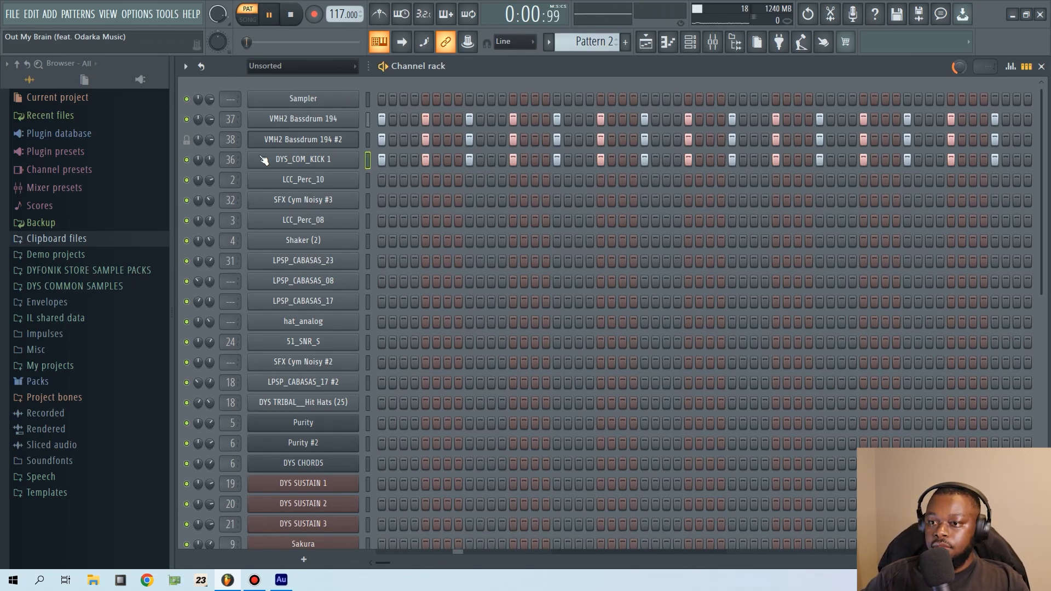
key("space")
scroll(369, 163, "up", 2)
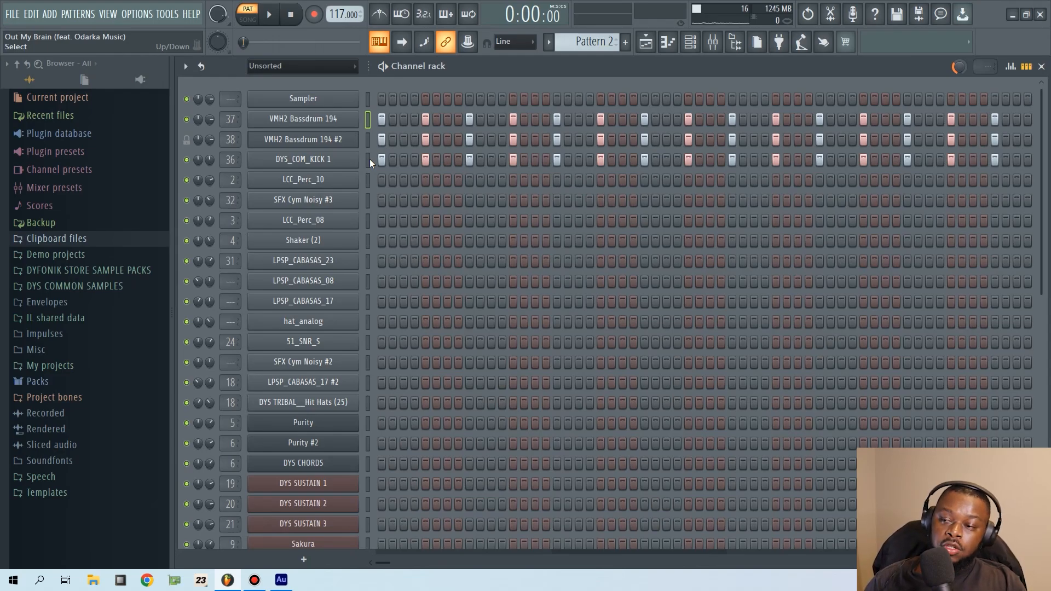
- Open the playlist, select the Pattern 3 clip on Track 2, and show its steps in the channel rack
left_click(646, 42)
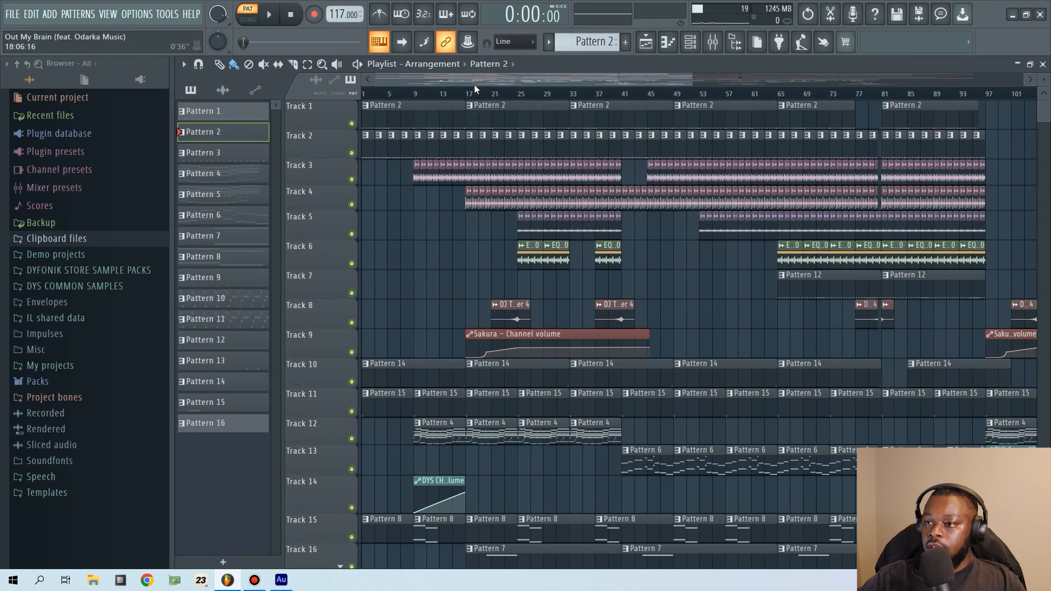
scroll(474, 142, "up", 5)
left_click(469, 150)
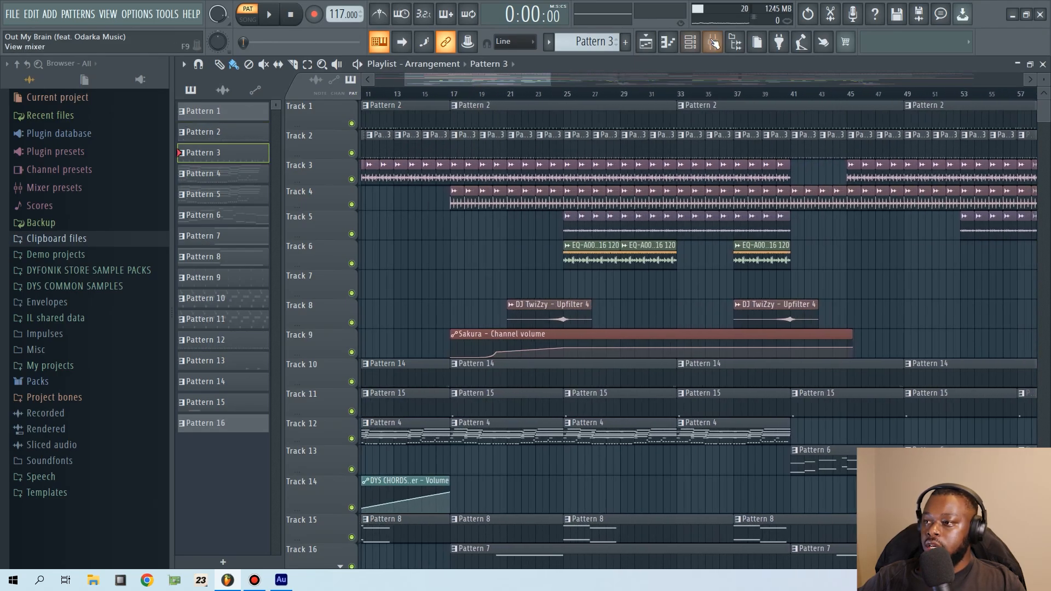
left_click(690, 42)
- Play Pattern 3 in pattern mode to listen to its percussion channels, and stop playback
left_click(252, 14)
left_click(251, 14)
left_click(268, 14)
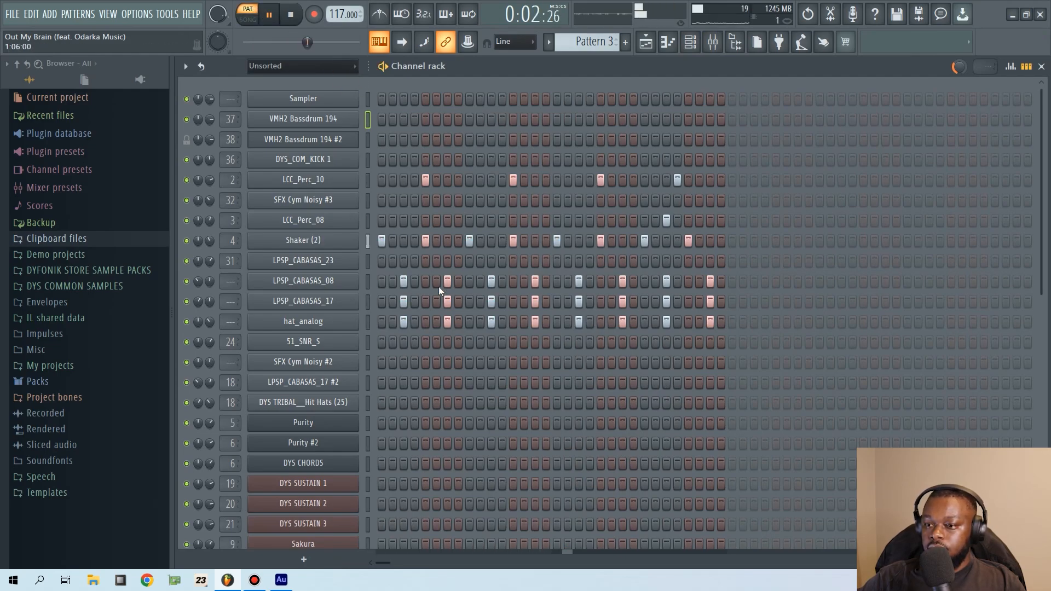
key("space")
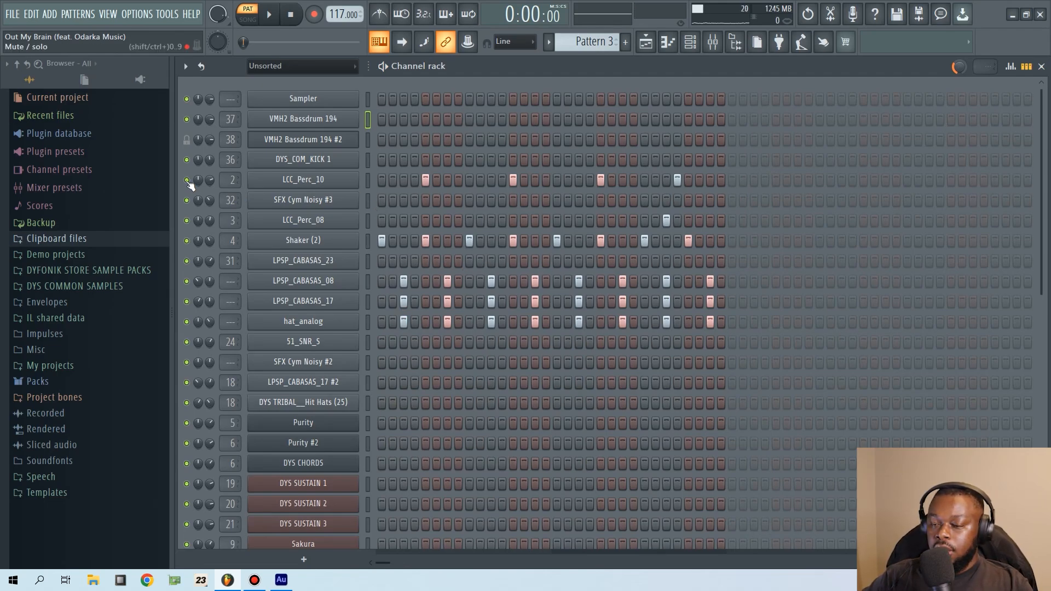
scroll(470, 357, "down", 5)
scroll(470, 357, "up", 5)
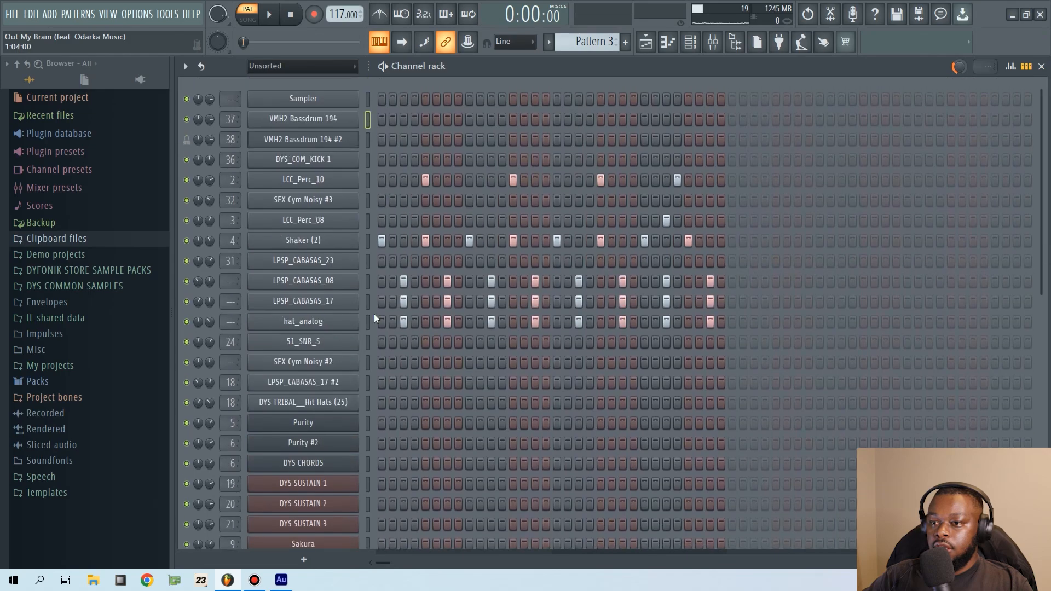
- Solo the LCC_Perc_10 channel and play Pattern 3 to hear it alone, stopping playback when finished
right_click(188, 178)
left_click(194, 185)
key("space")
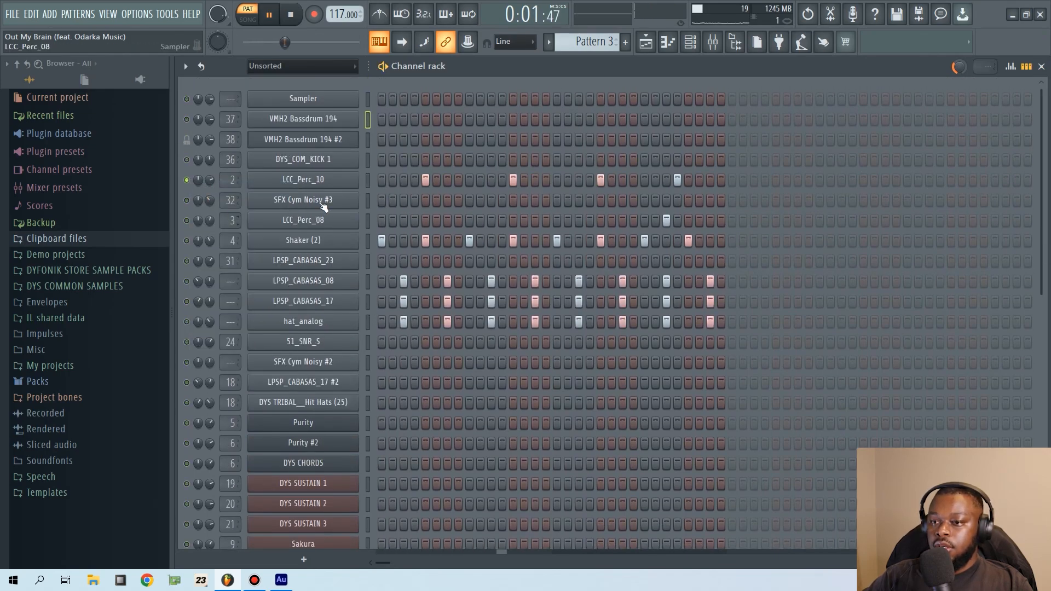
key("space")
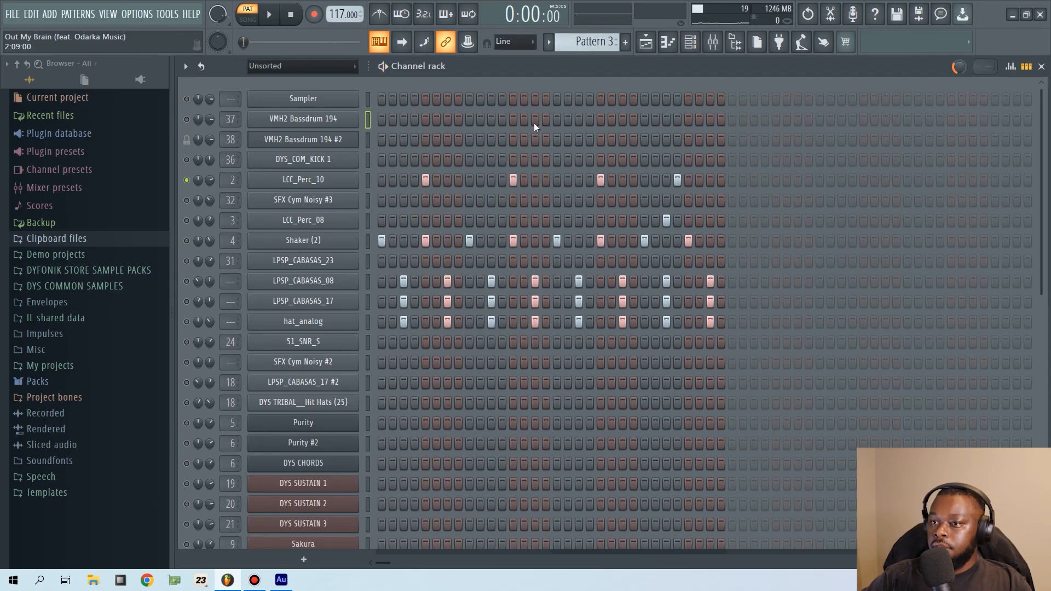
- Open the mixer and select the LCC_Perc_10 insert while the soloed channel plays
left_click(713, 42)
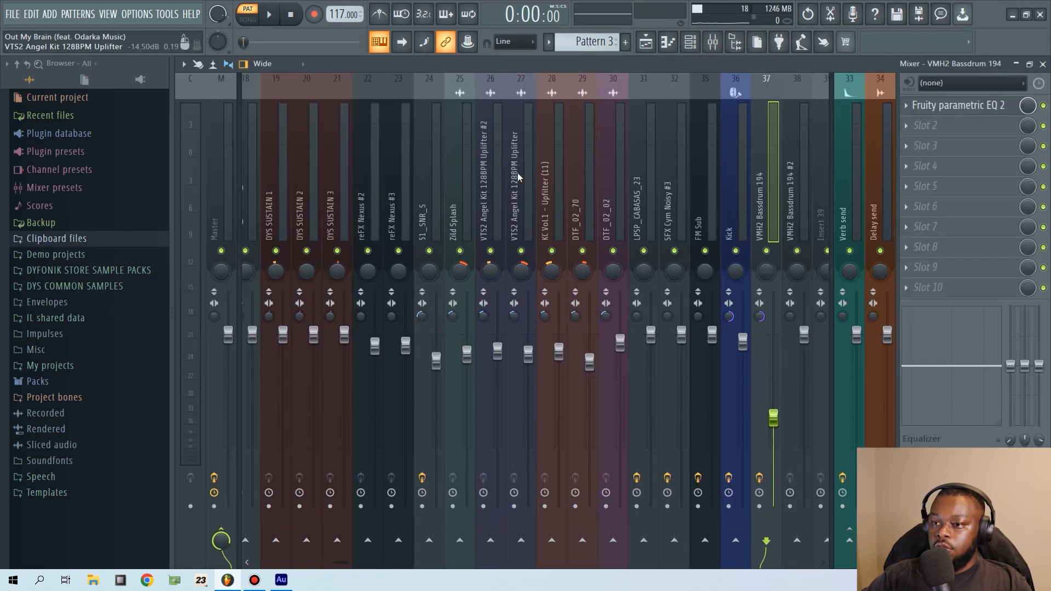
scroll(517, 172, "up", 6)
key("space")
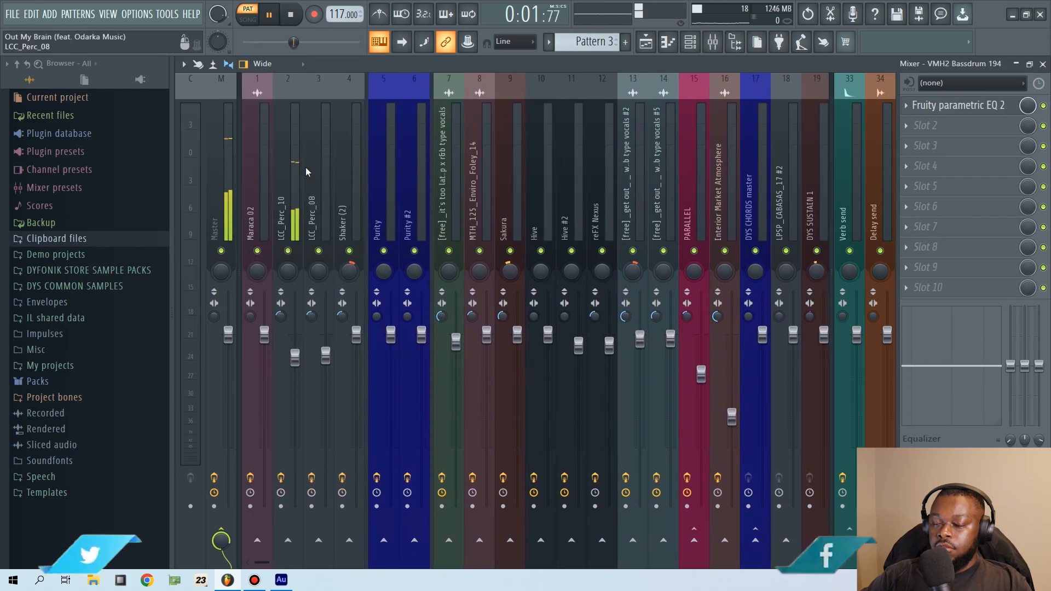
left_click(301, 165)
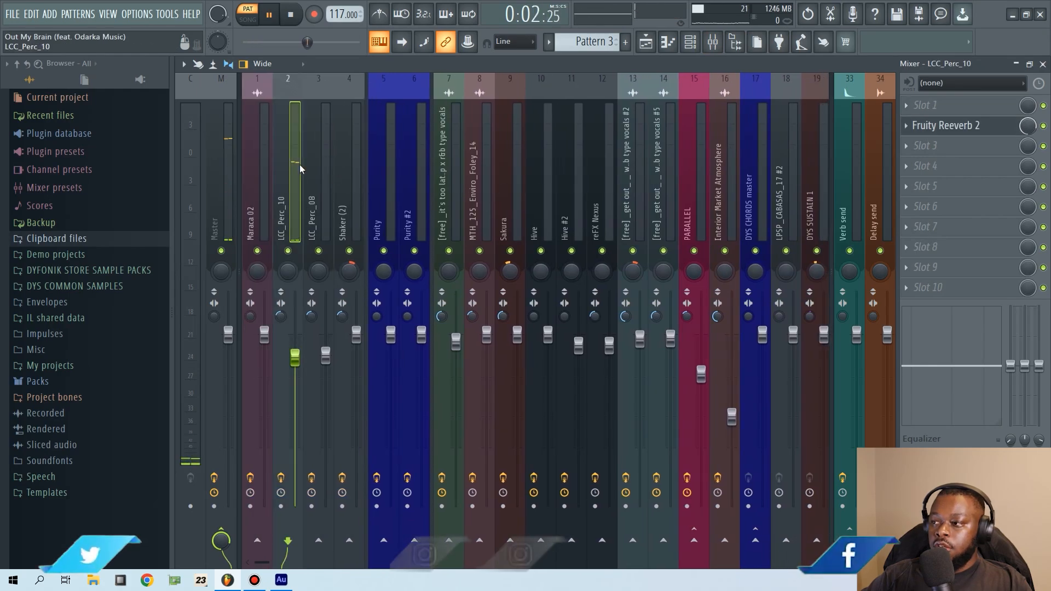
- Examine the Fruity Reeverb 2 settings on the LCC_Perc_10 insert during playback, then stop and close the plugin
left_click(983, 129)
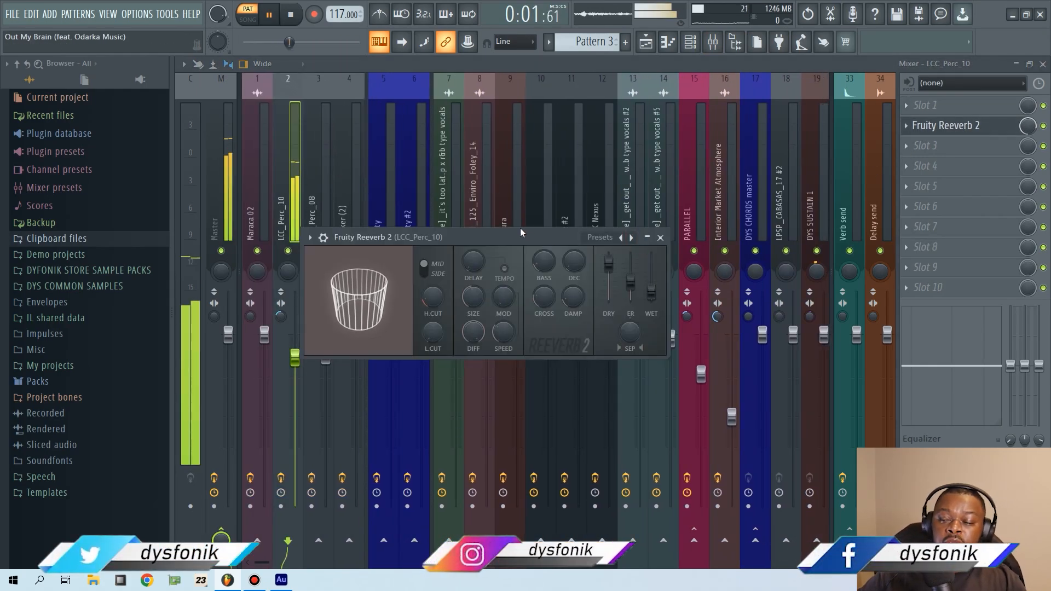
left_click_drag(521, 232, 506, 142)
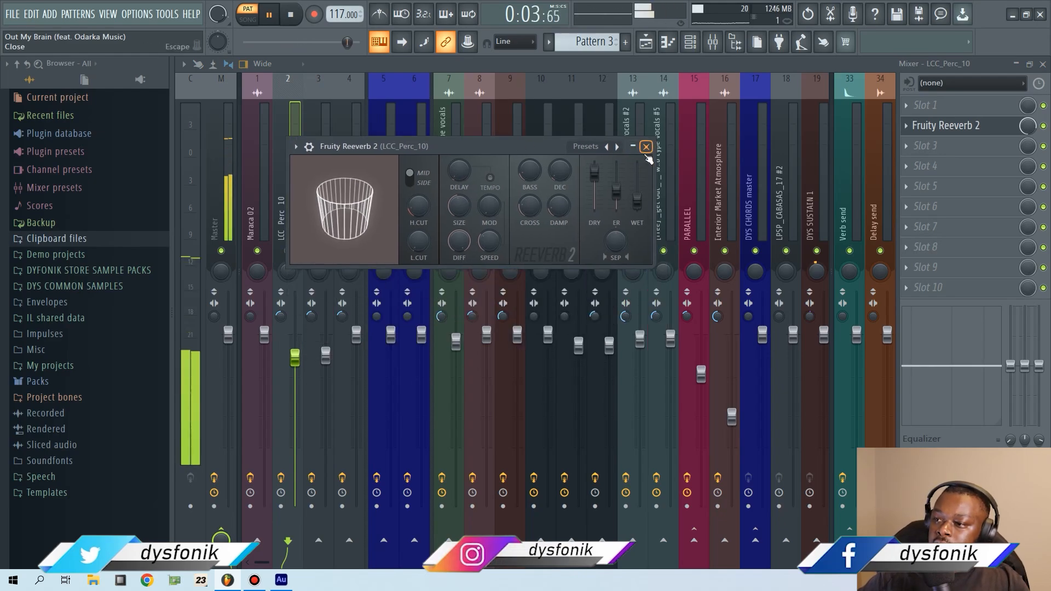
key("space")
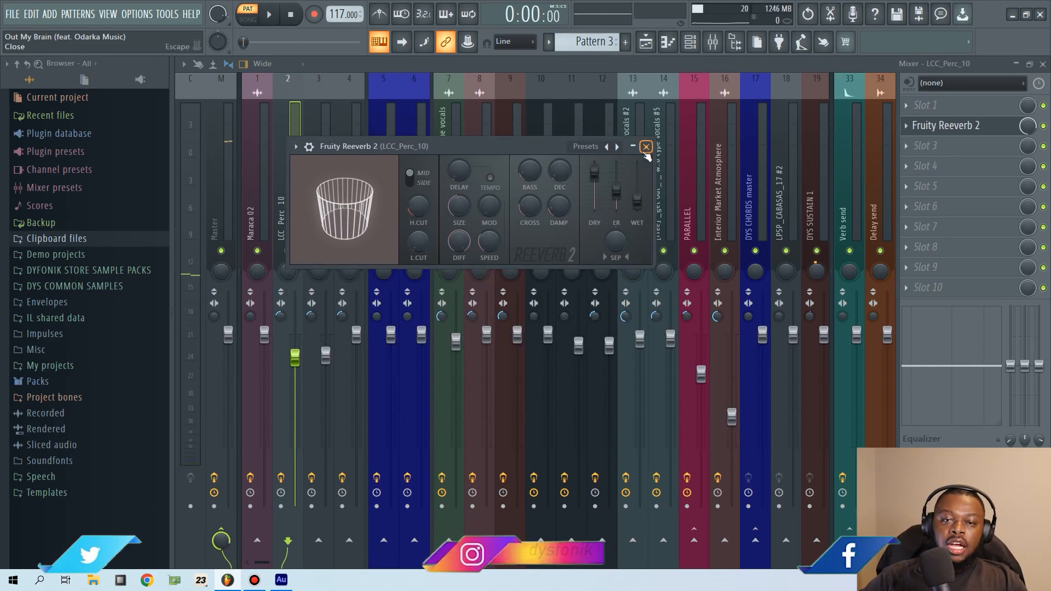
left_click(646, 147)
- Unsolo LCC_Perc_10 in the channel rack, play Pattern 3 with all its channels, then stop and return to the playlist
left_click(690, 42)
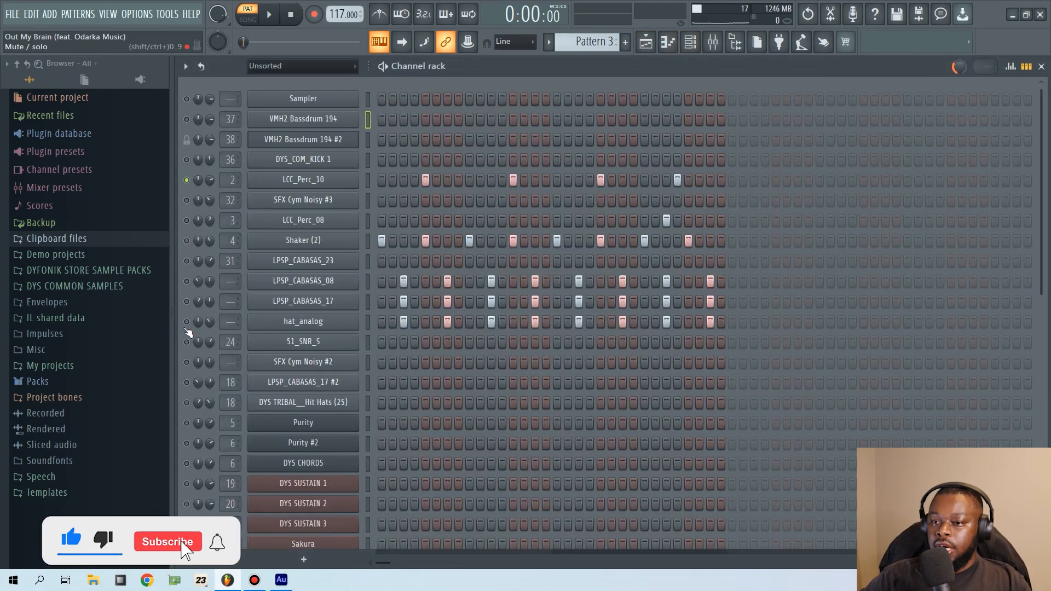
right_click(187, 180)
left_click(191, 186)
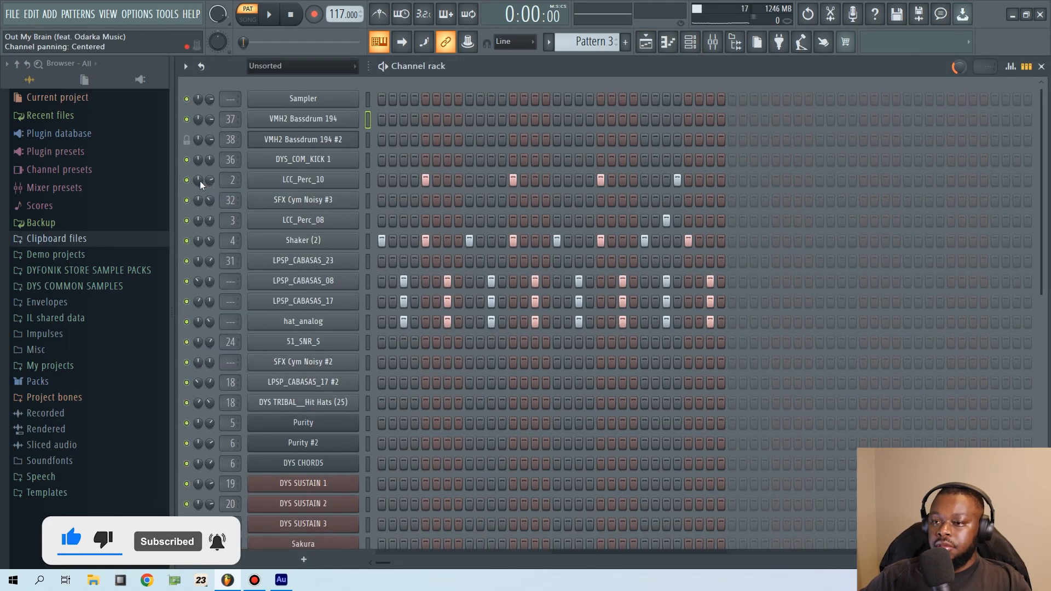
key("space")
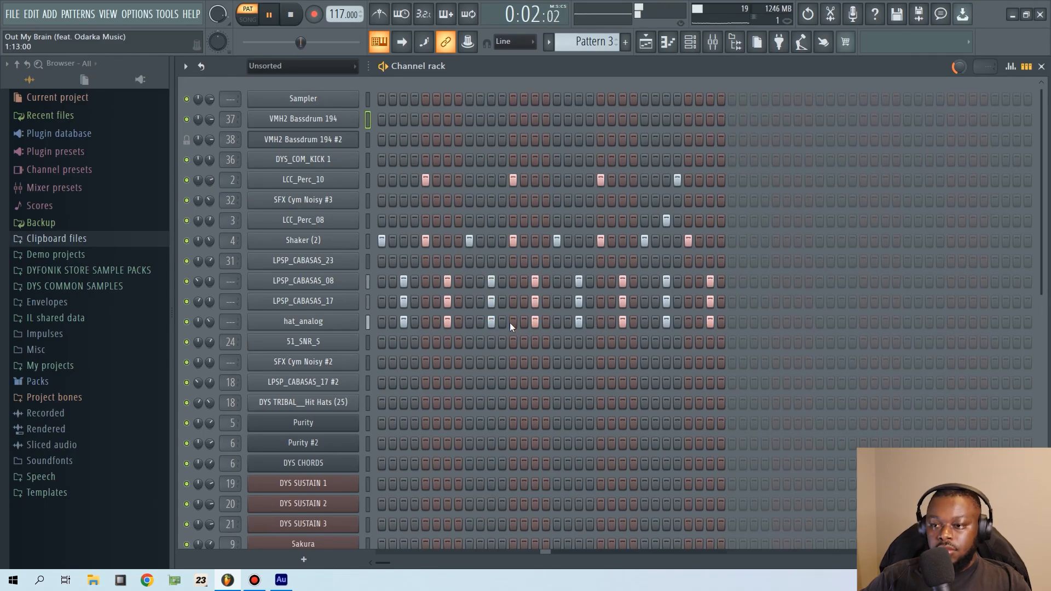
left_click(654, 40)
key("space")
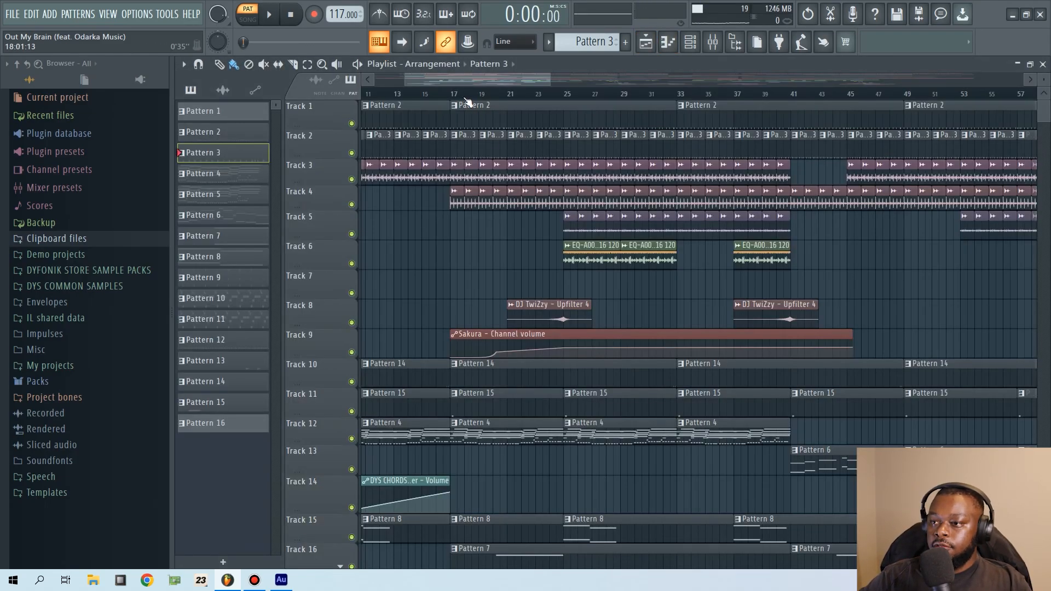
- Select a Maraca 02 clip, solo Track 3, and play the song from bar 17
scroll(467, 102, "up", 5)
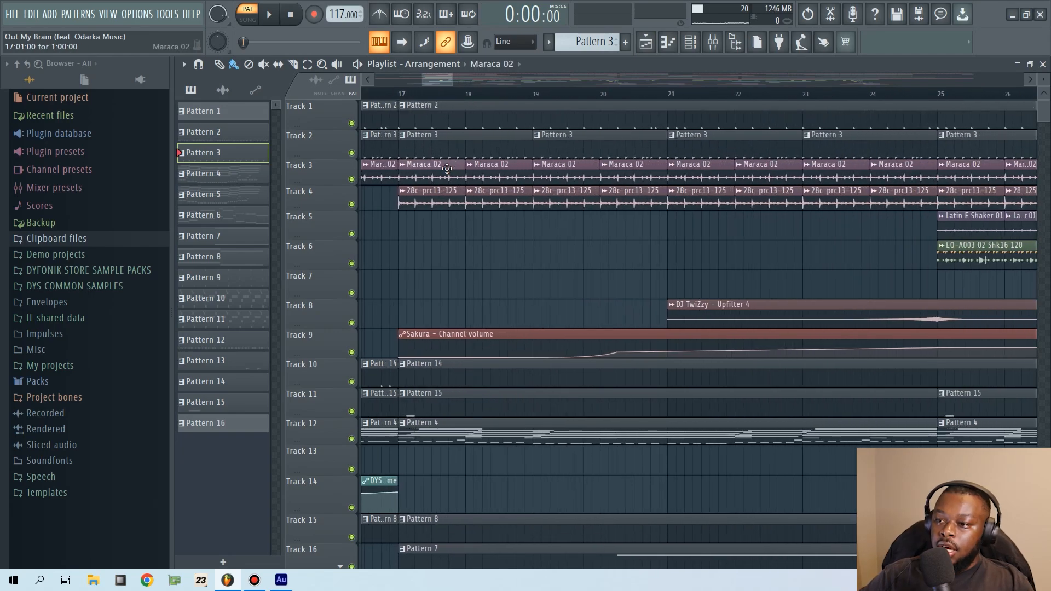
left_click(448, 168)
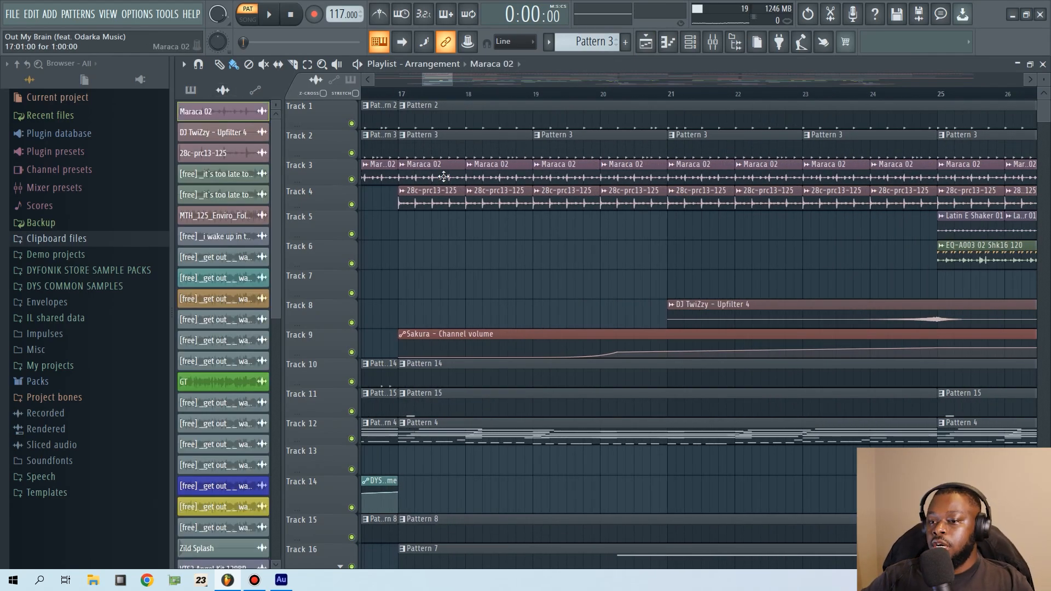
left_click(352, 180)
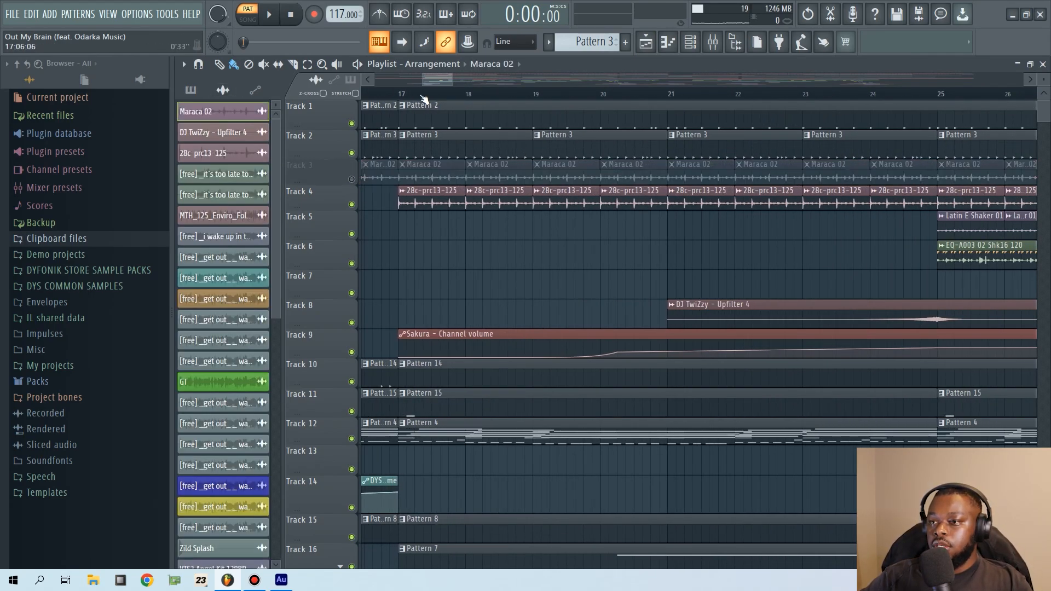
right_click(352, 179)
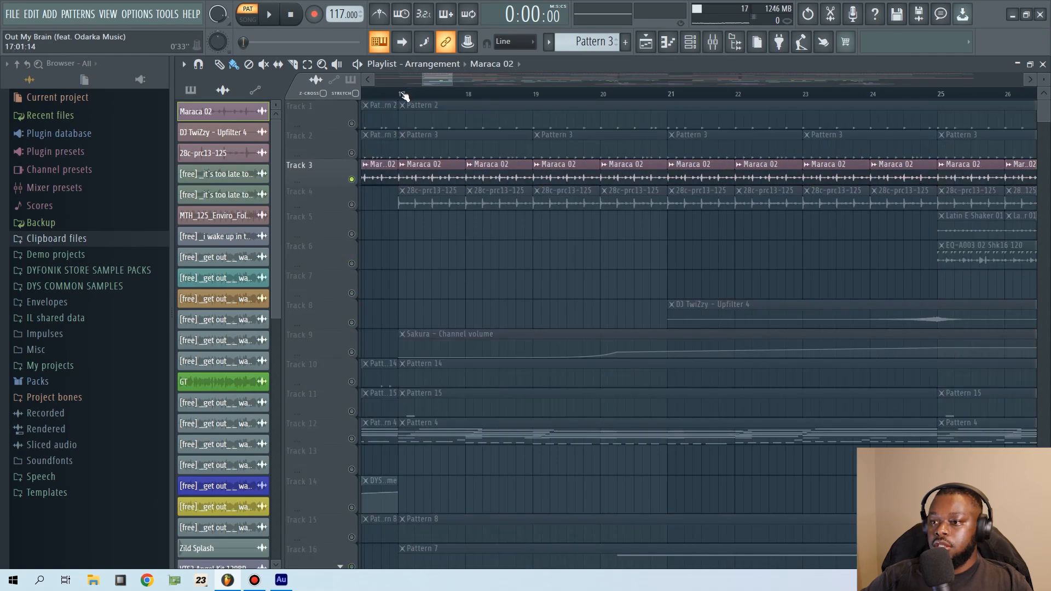
left_click(404, 96)
- Unmute Track 4 to hear 28c-prc13-125 together with the maracas, and stop playback
left_click(352, 205)
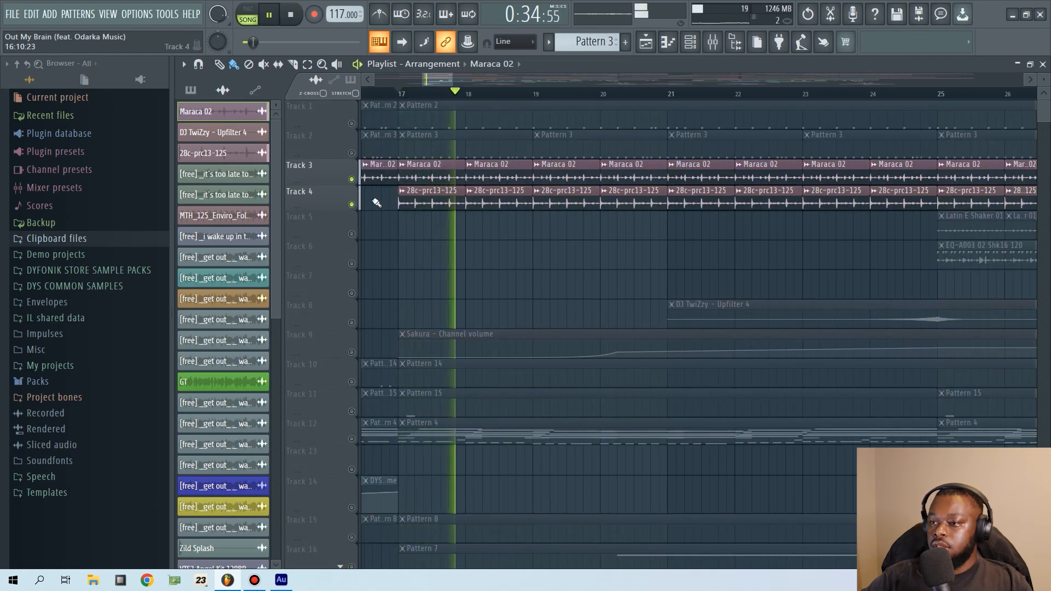
scroll(461, 97, "down", 3)
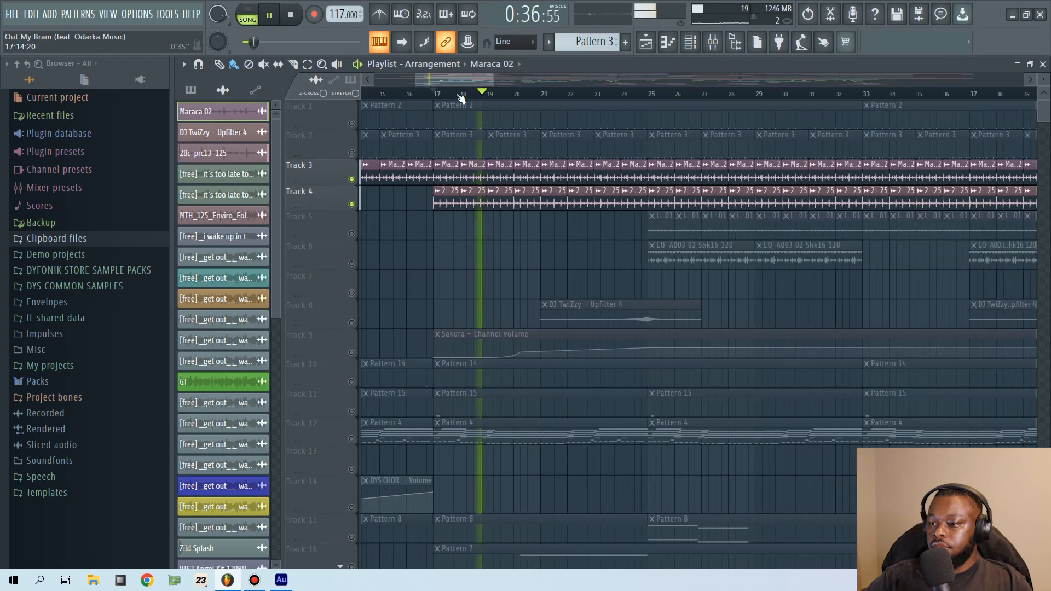
scroll(461, 98, "down", 6)
scroll(440, 265, "down", 5)
scroll(441, 257, "up", 5)
key("space")
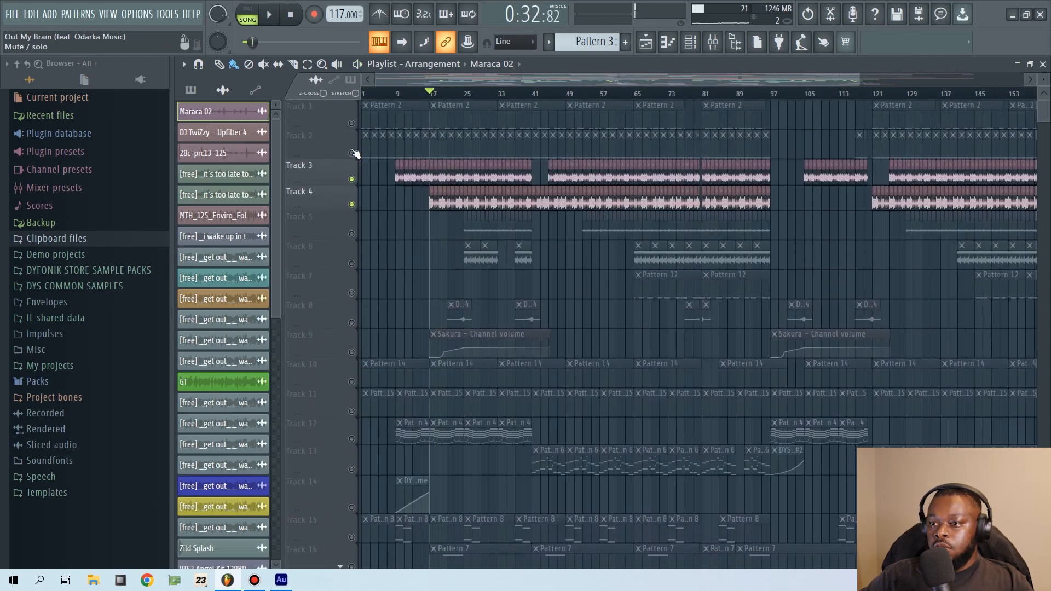
- Unmute Tracks 2 and 1, and play the kick and percussion tracks together from bar 17 before stopping
left_click(352, 152)
left_click(352, 123)
key("space")
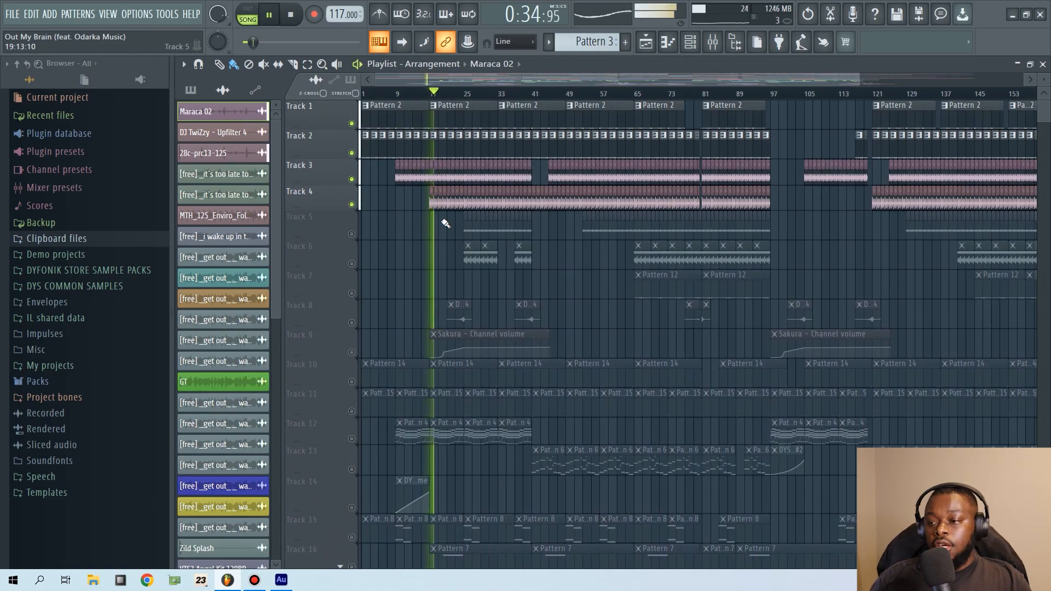
key("space")
- Isolate the MTH_125_Enviro_Foley_14 track and unmute Track 21 with the Interior Market Atmosphere audio
scroll(424, 318, "down", 2)
scroll(424, 320, "down", 5)
left_click(351, 277)
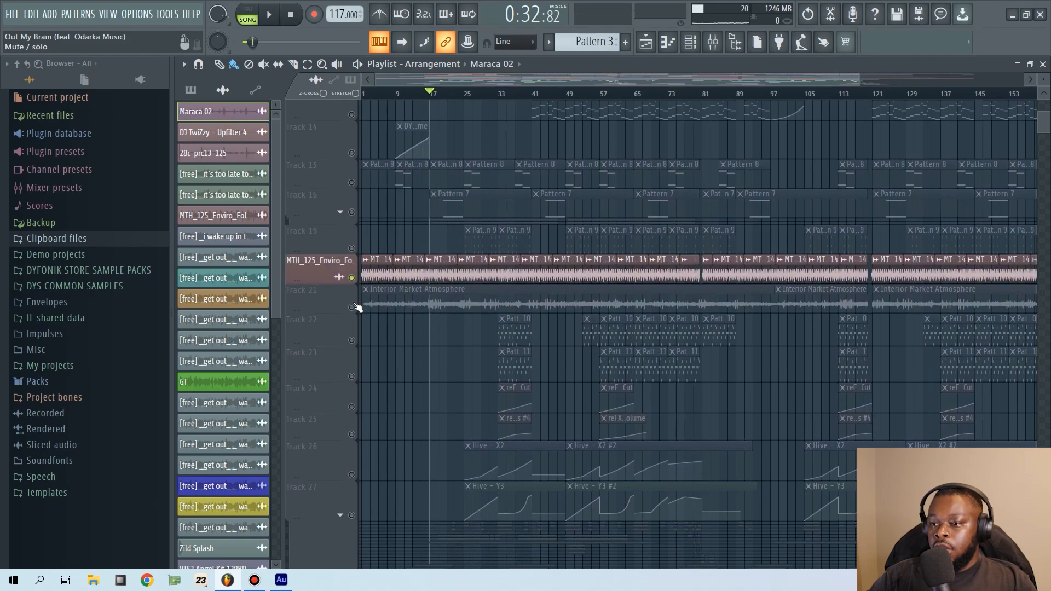
left_click(352, 307)
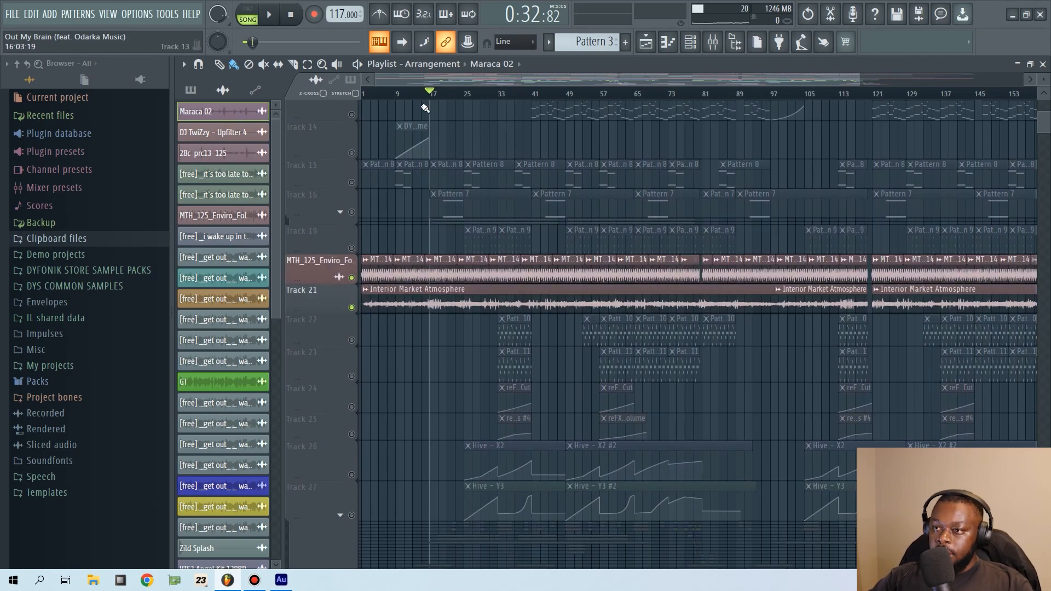
- Place the playhead just before bar 17, mute Track 21, and play the MTH_125_Enviro_Foley_14 track alone
left_click(430, 94)
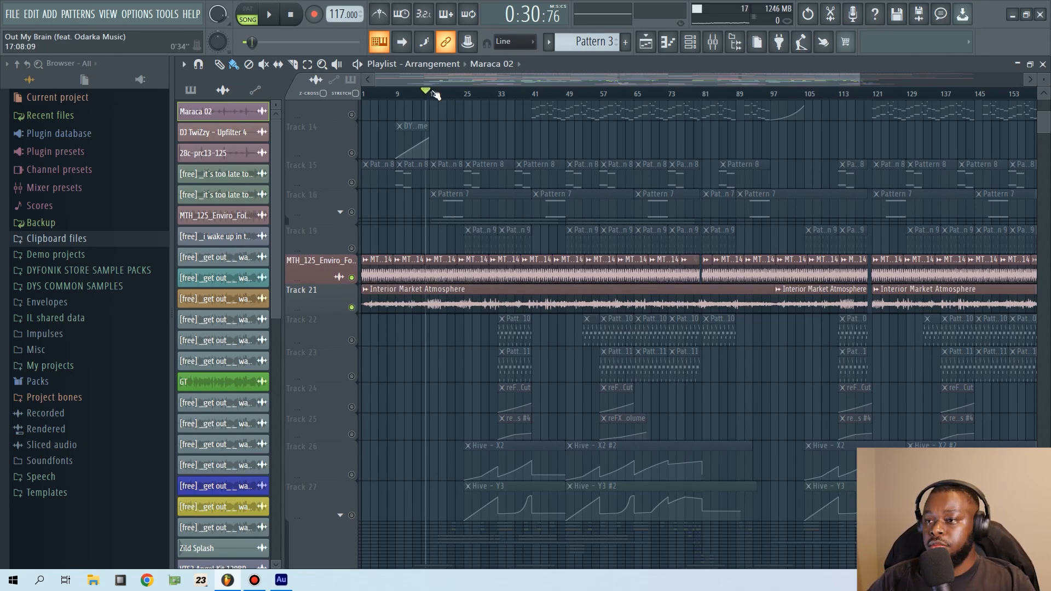
scroll(433, 95, "up", 3)
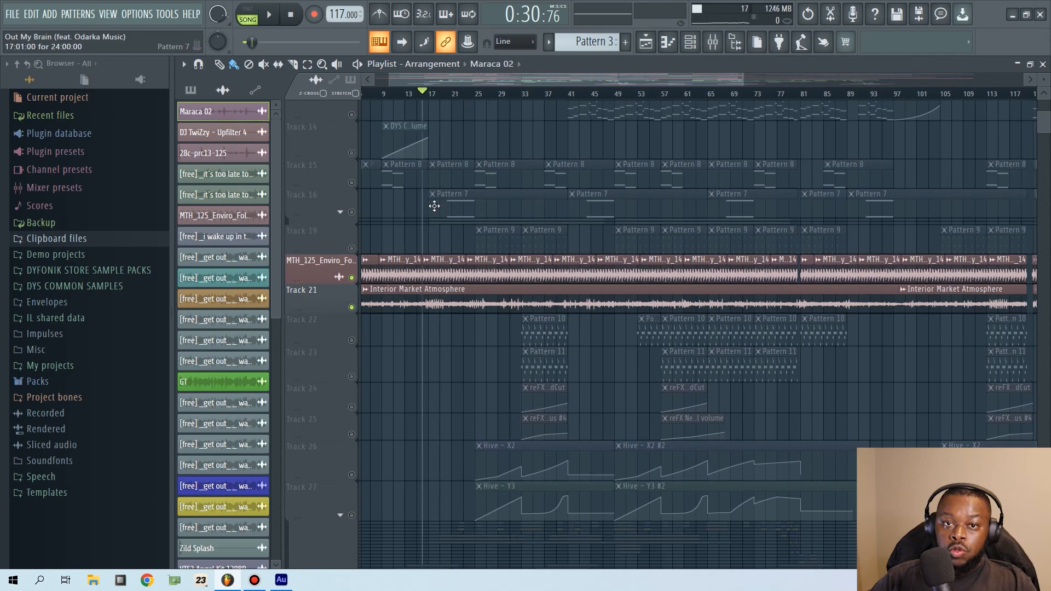
scroll(423, 227, "up", 3)
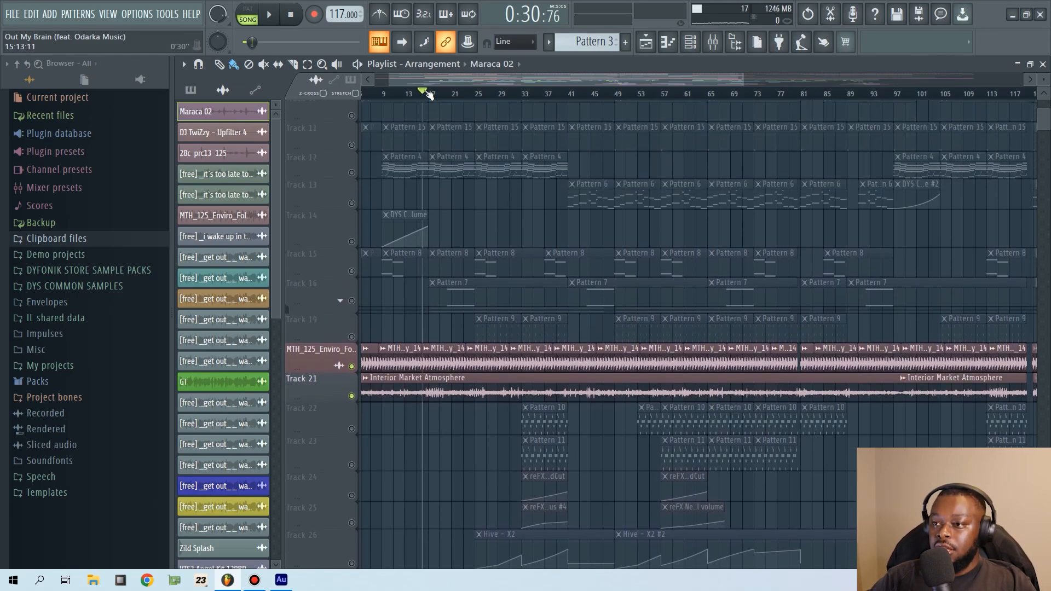
scroll(433, 96, "up", 1)
scroll(433, 97, "up", 1)
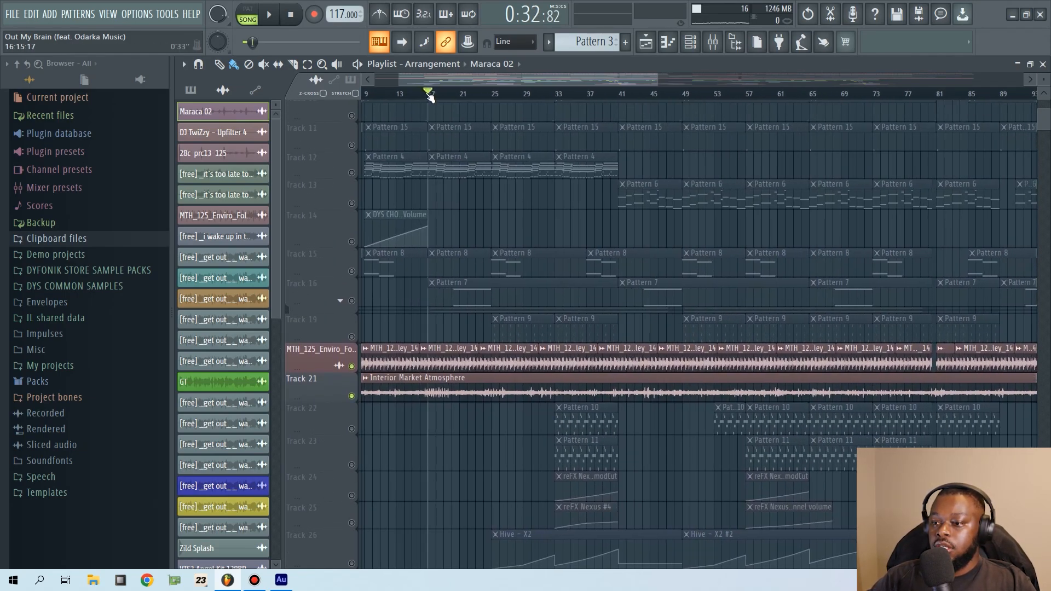
left_click(352, 396)
key("space")
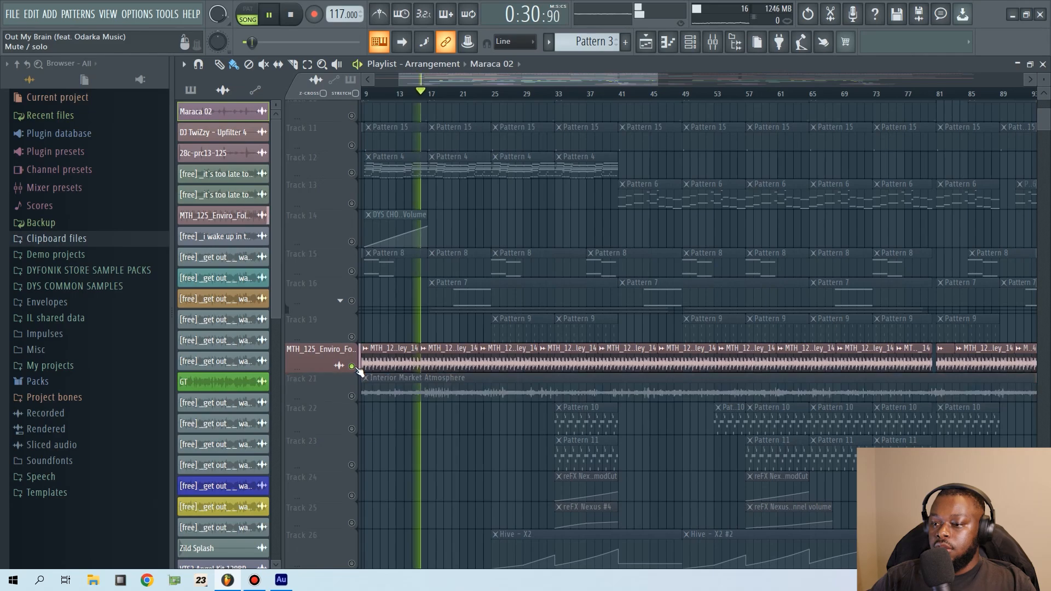
- Stop playback, unmute Track 21, and play Interior Market Atmosphere together with the MTH_125_Enviro_Foley_14 track
scroll(400, 405, "down", 6)
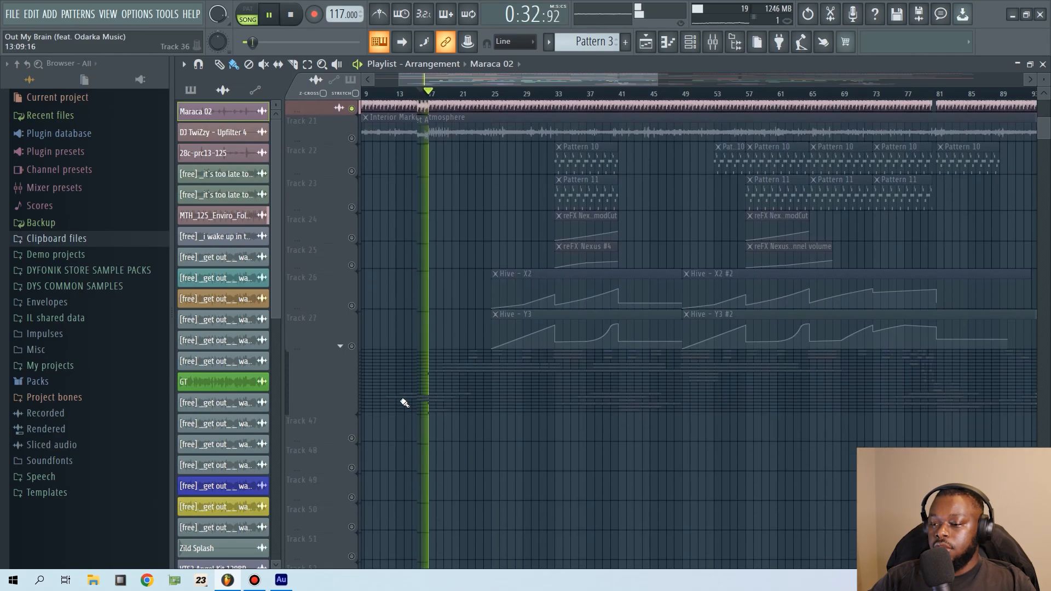
scroll(404, 403, "up", 3)
scroll(405, 402, "up", 3)
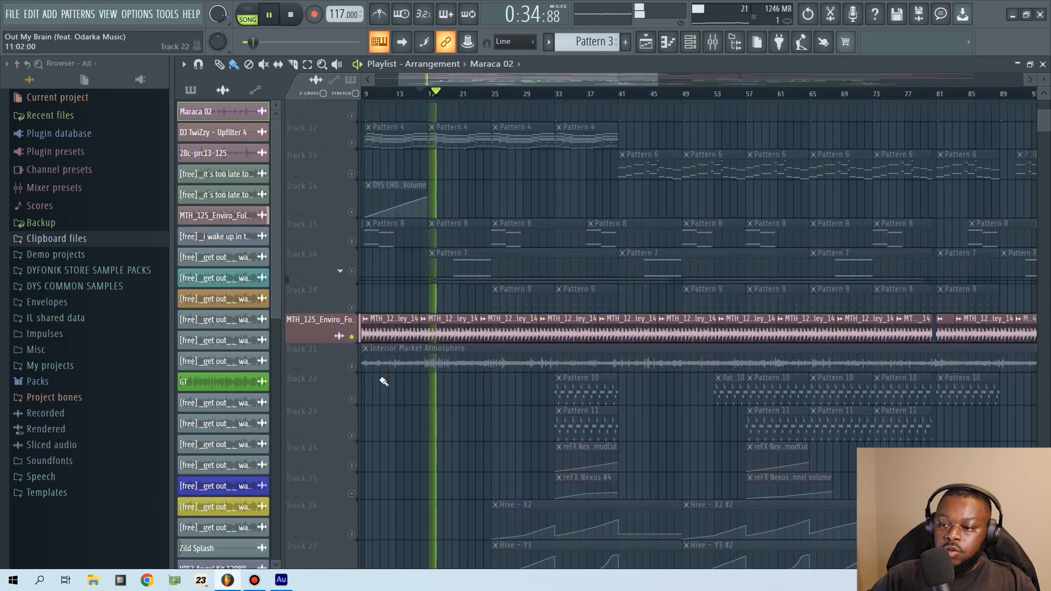
key("space")
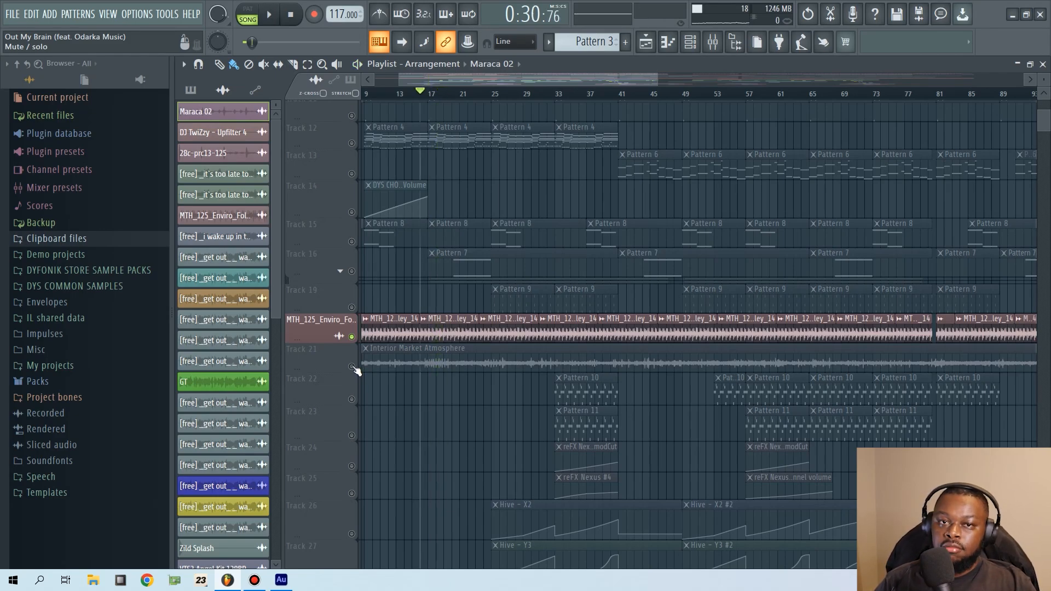
left_click(353, 367)
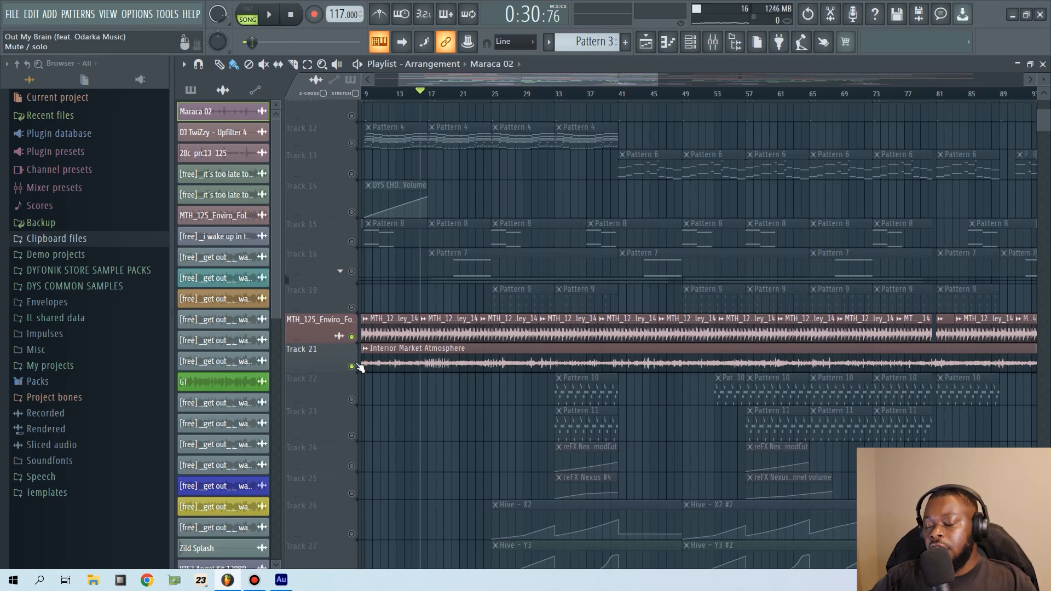
key("space")
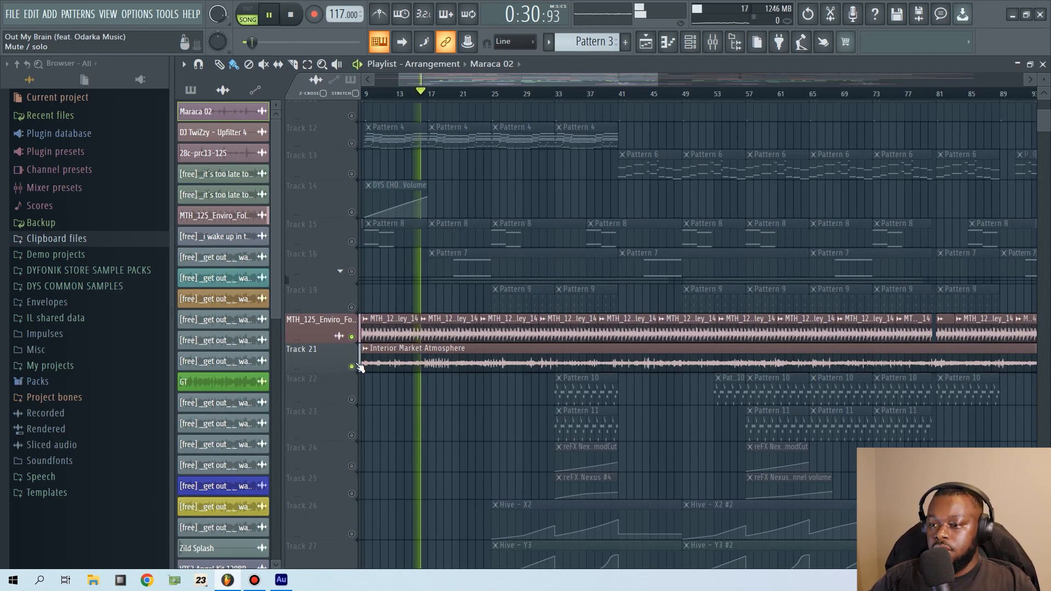
- Mute and unmute the MTH_125_Enviro_Foley_14 track during playback to compare the two ambience layers, and stop
left_click(353, 336)
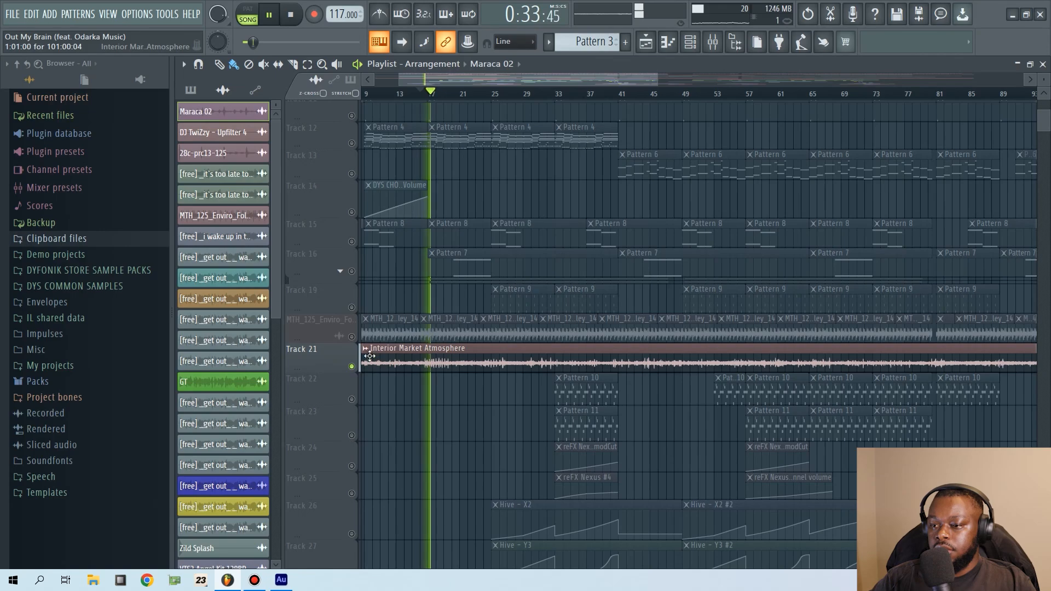
left_click(352, 337)
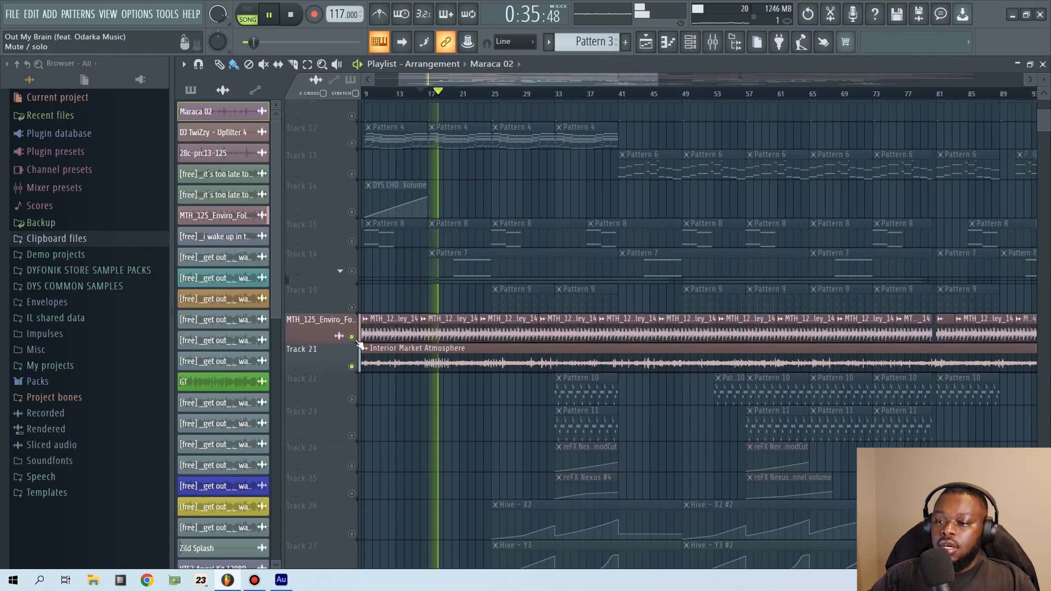
key("space")
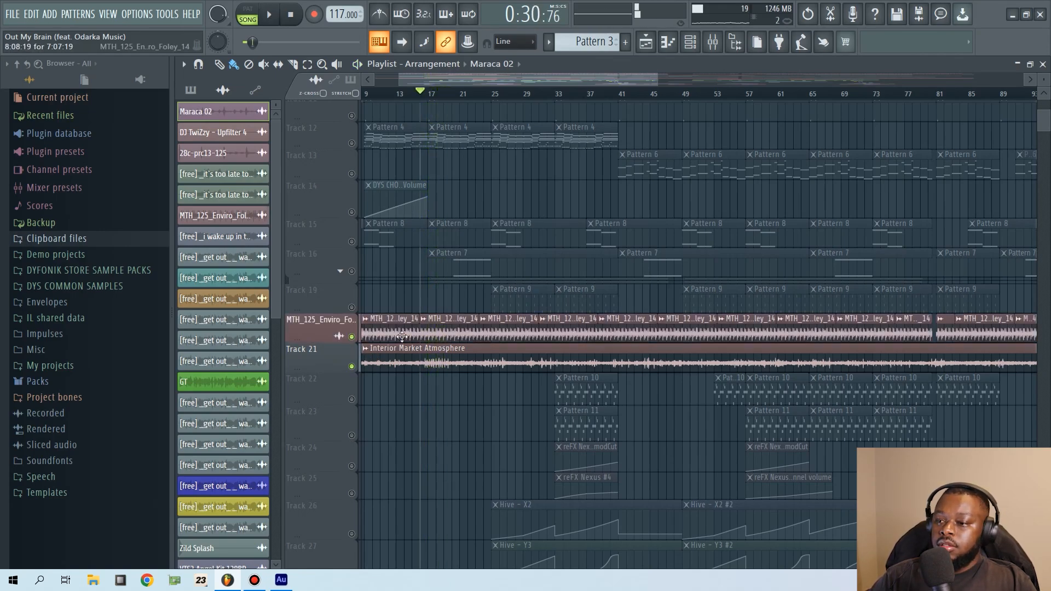
- Unmute Tracks 4, 3, 2 and 1 so the kick and percussion sound alongside the ambience tracks
scroll(406, 336, "up", 5)
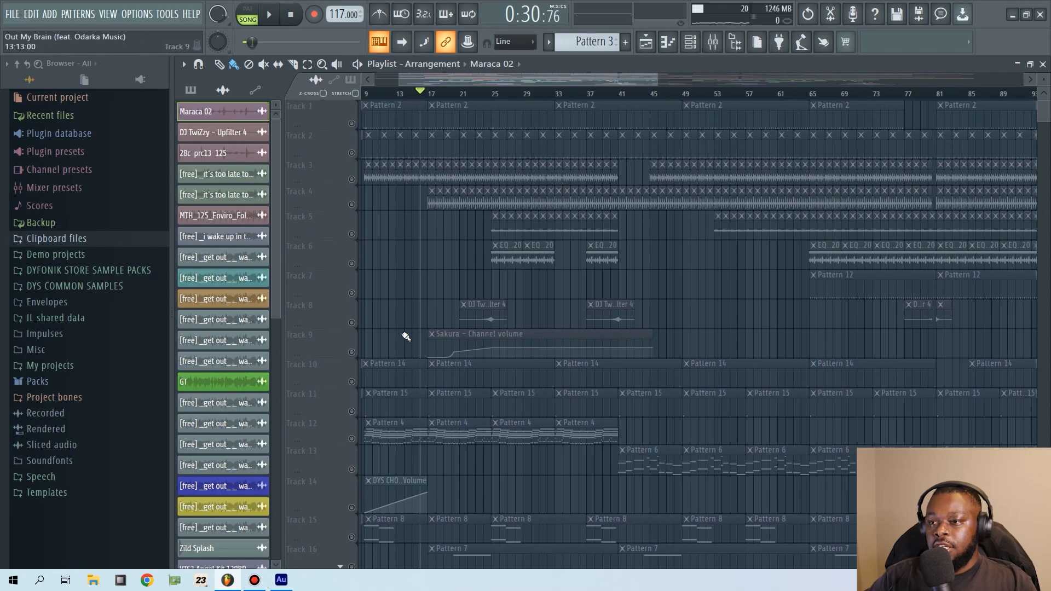
left_click(351, 205)
left_click(352, 179)
left_click(351, 153)
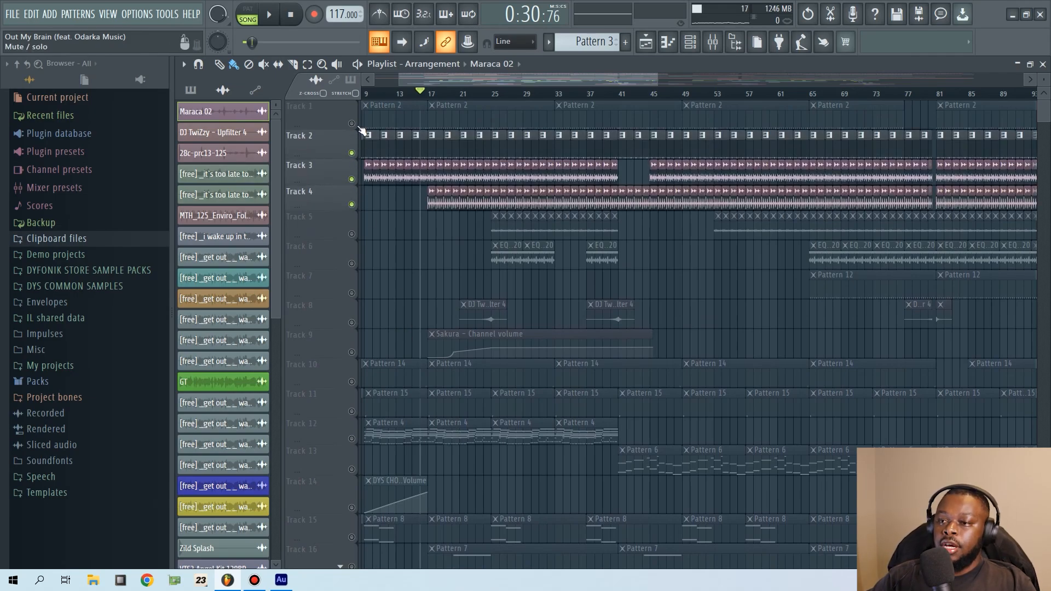
left_click(351, 123)
scroll(513, 359, "down", 10)
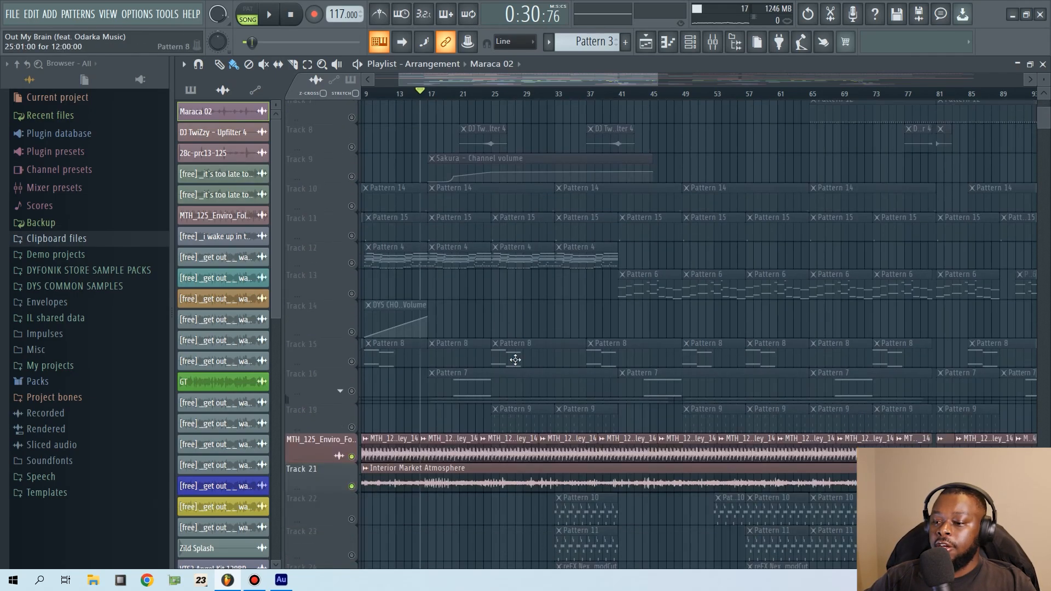
scroll(424, 270, "up", 9)
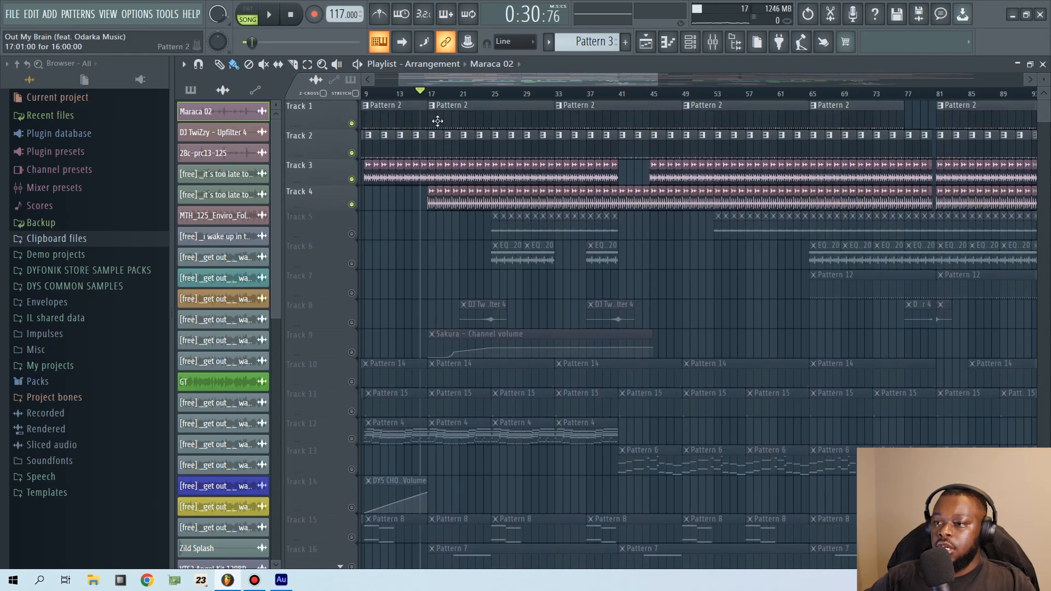
- Play the kick, percussion and ambience tracks together from bar 17, and stop playback
left_click(429, 91)
key("space")
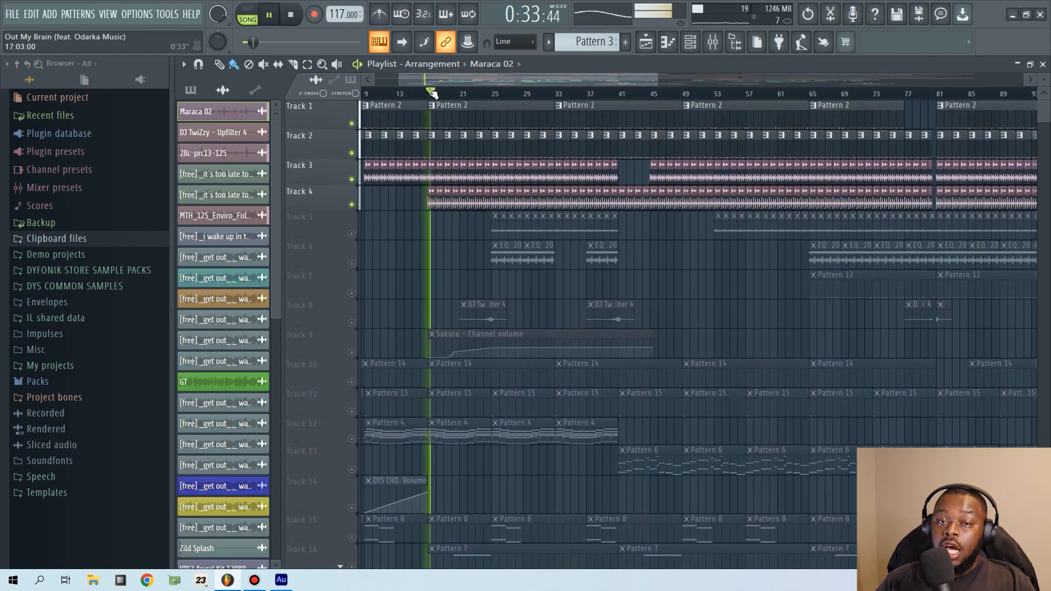
scroll(434, 277, "down", 5)
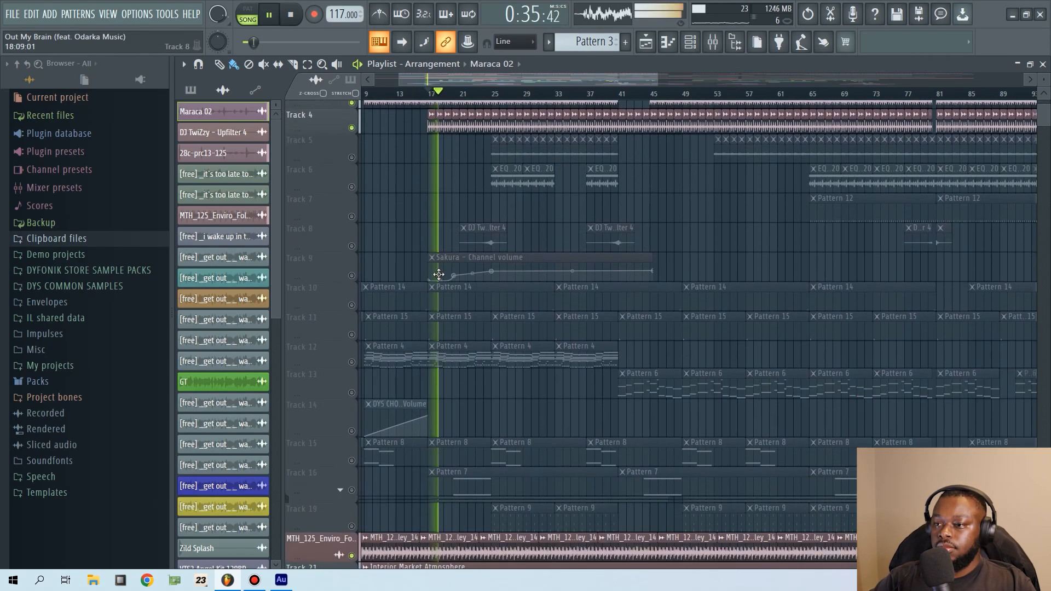
key("space")
- Mute the MTH_125_Enviro_Foley_14 track and Track 21, and play the drums without the ambience before stopping
left_click(352, 426)
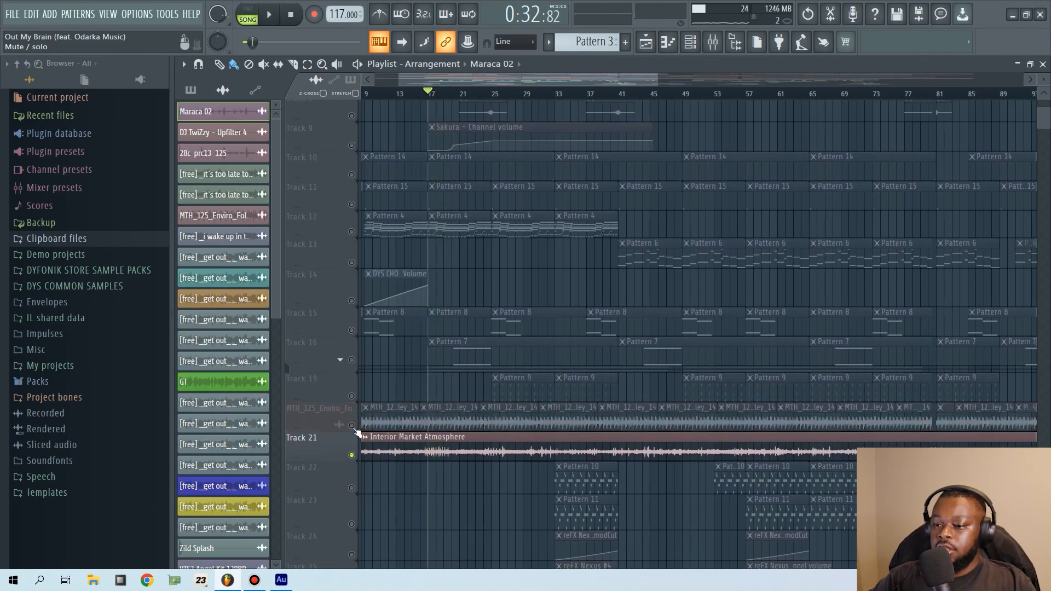
left_click(352, 455)
key("space")
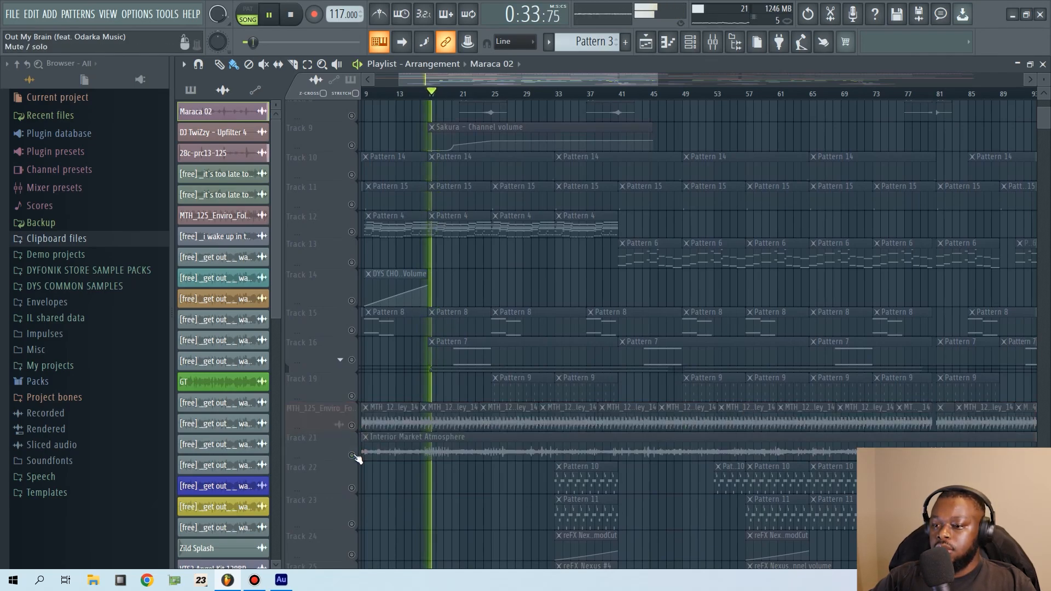
key("space")
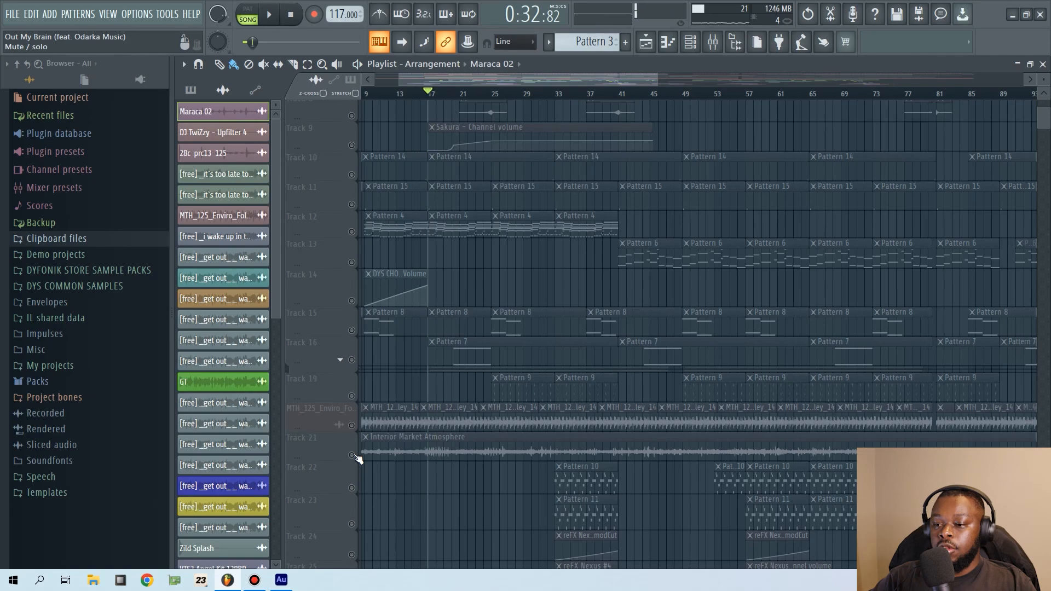
- Unmute Track 21 and the MTH_125_Enviro_Foley_14 track, play the drums with the ambience, and stop at the song start
left_click(352, 455)
left_click(352, 426)
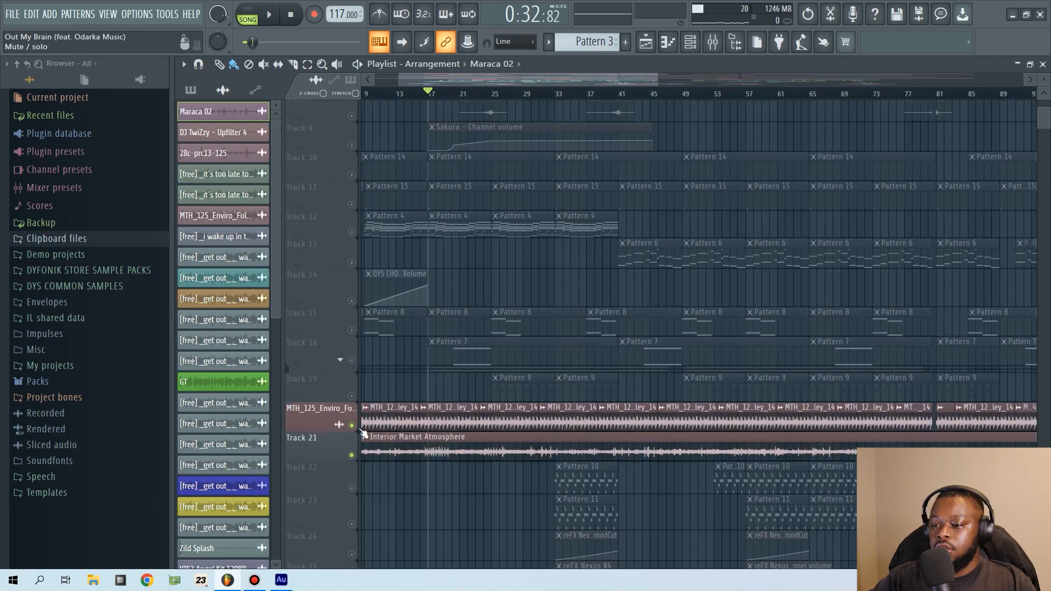
key("space")
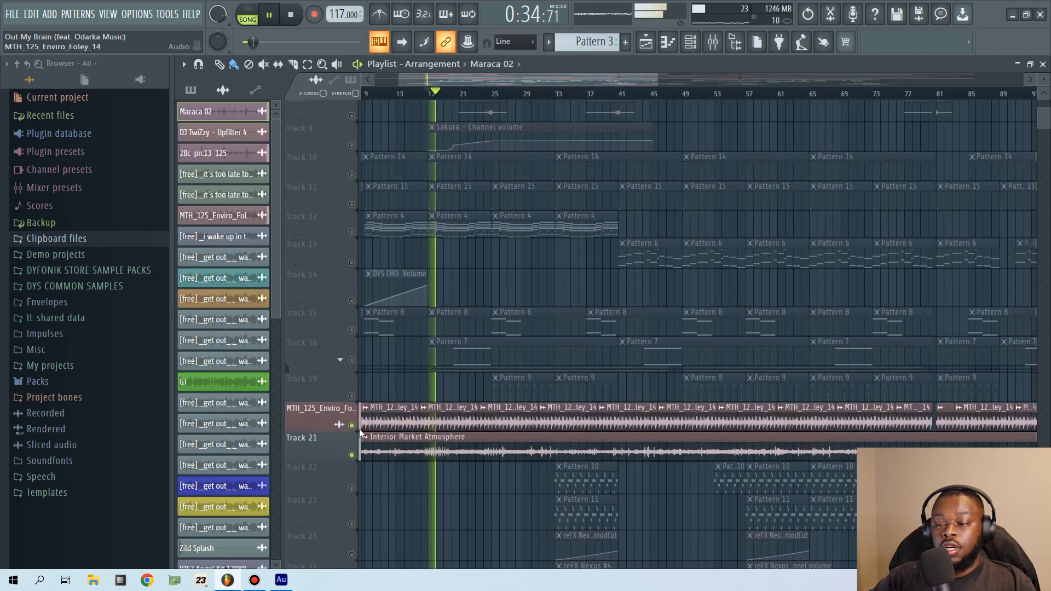
left_click(290, 7)
left_click(291, 16)
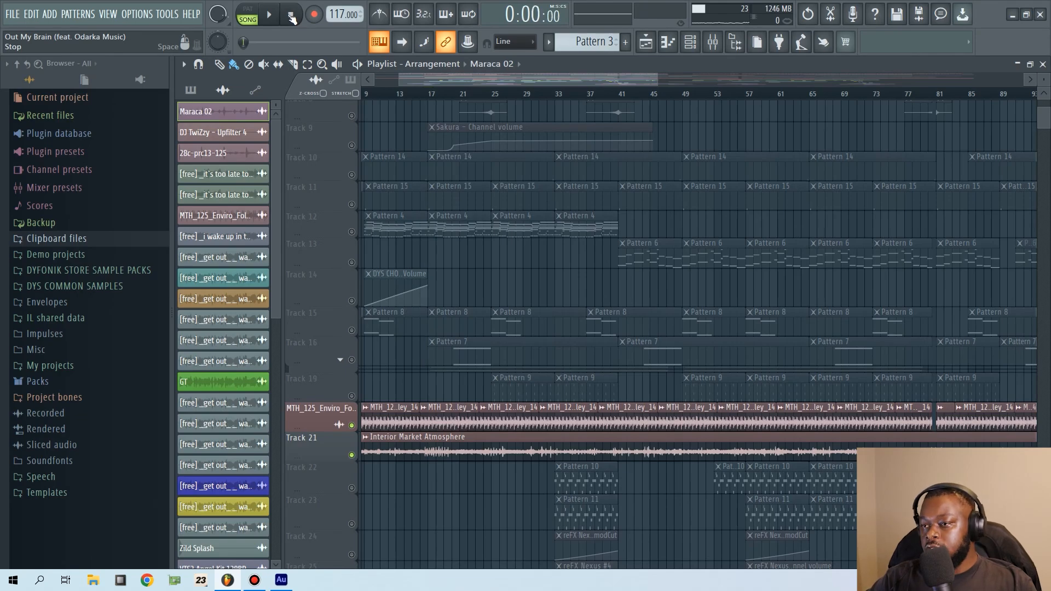
- Place the playhead at bar 25 and unmute Track 5 with the Latin E Shaker 01 clips
scroll(429, 115, "up", 4)
scroll(427, 117, "up", 1)
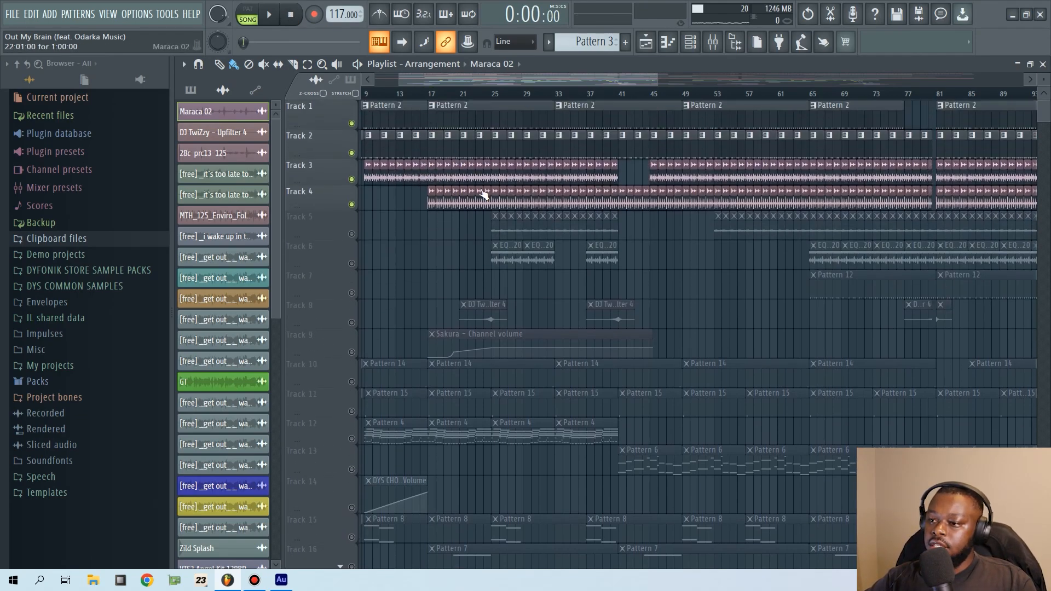
scroll(498, 136, "down", 1)
left_click(495, 96)
scroll(496, 96, "up", 6)
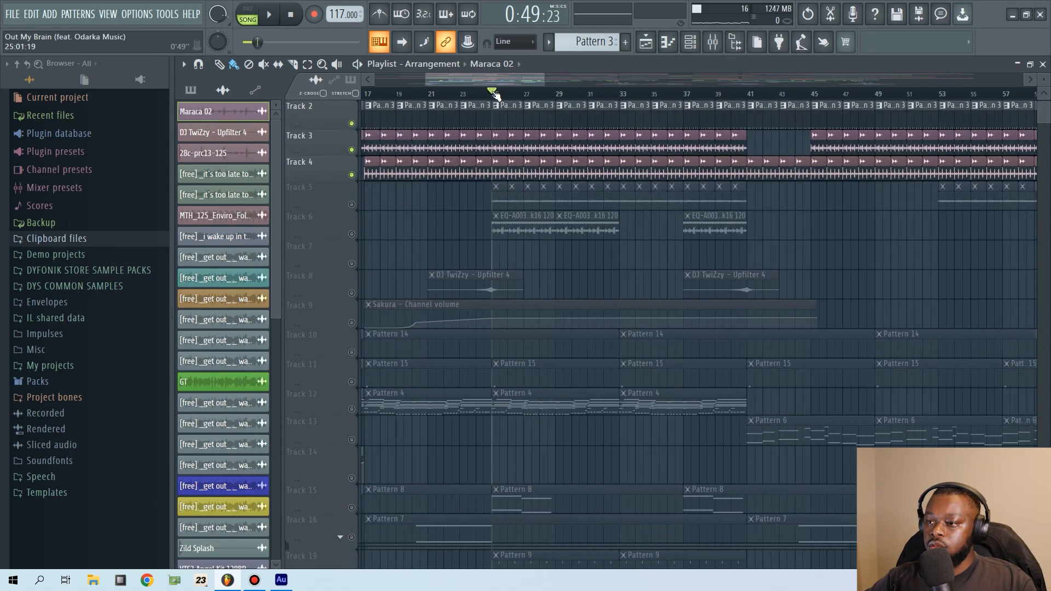
left_click(352, 205)
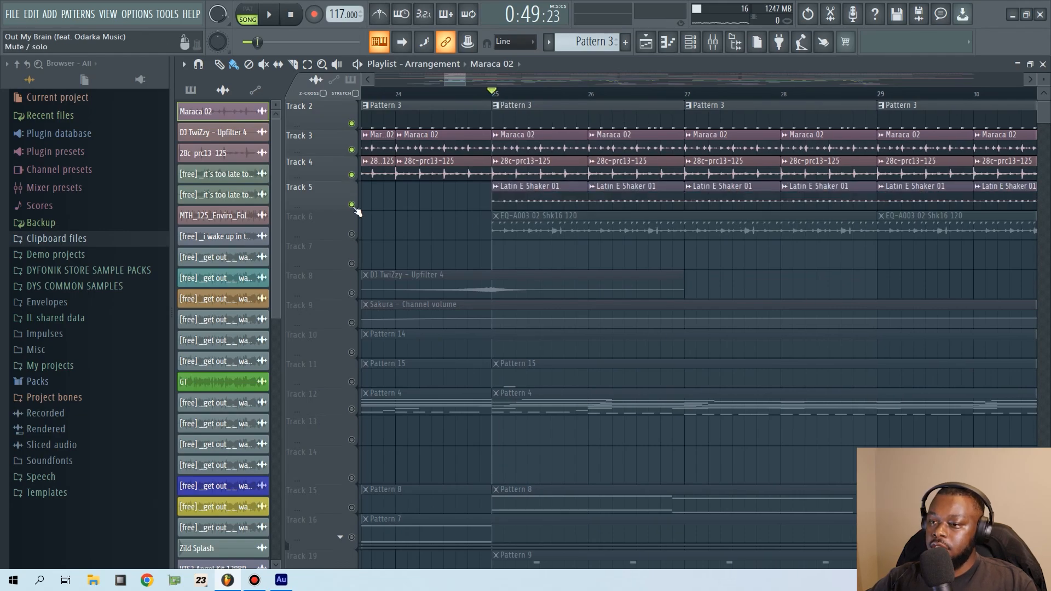
scroll(427, 137, "down", 1)
scroll(432, 97, "down", 7)
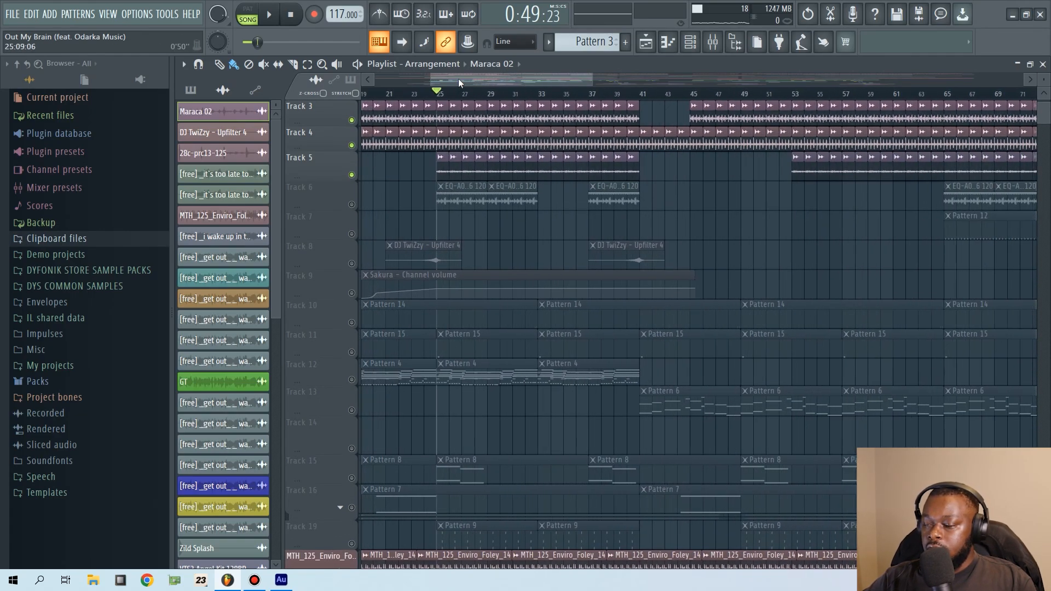
- Move the playhead to bar 9, select Pattern 4, unmute Track 12, and play its chords with the drums before stopping
left_click_drag(458, 78, 403, 78)
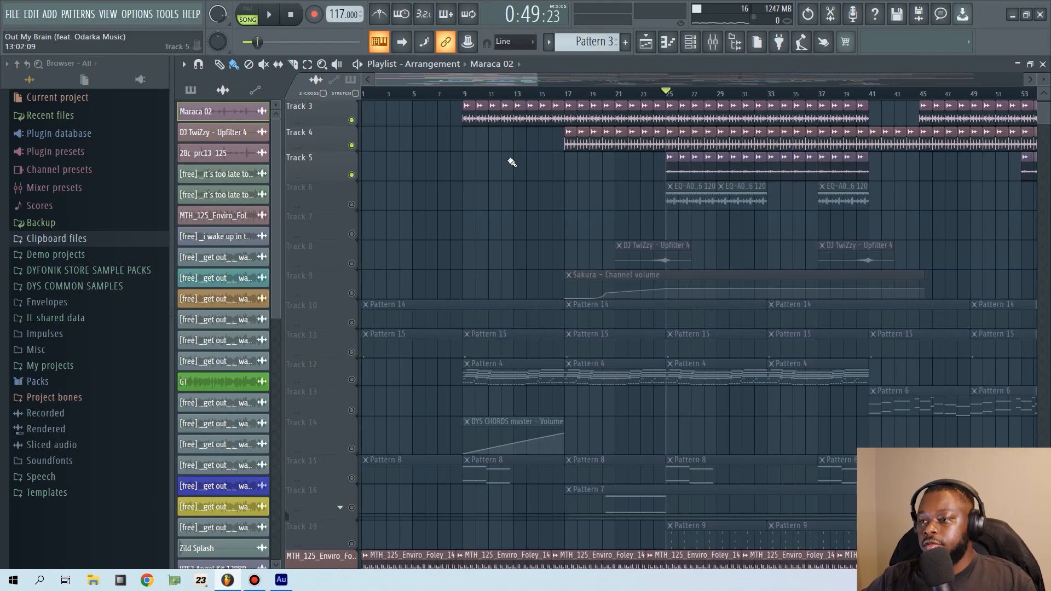
left_click(464, 94)
left_click(477, 376)
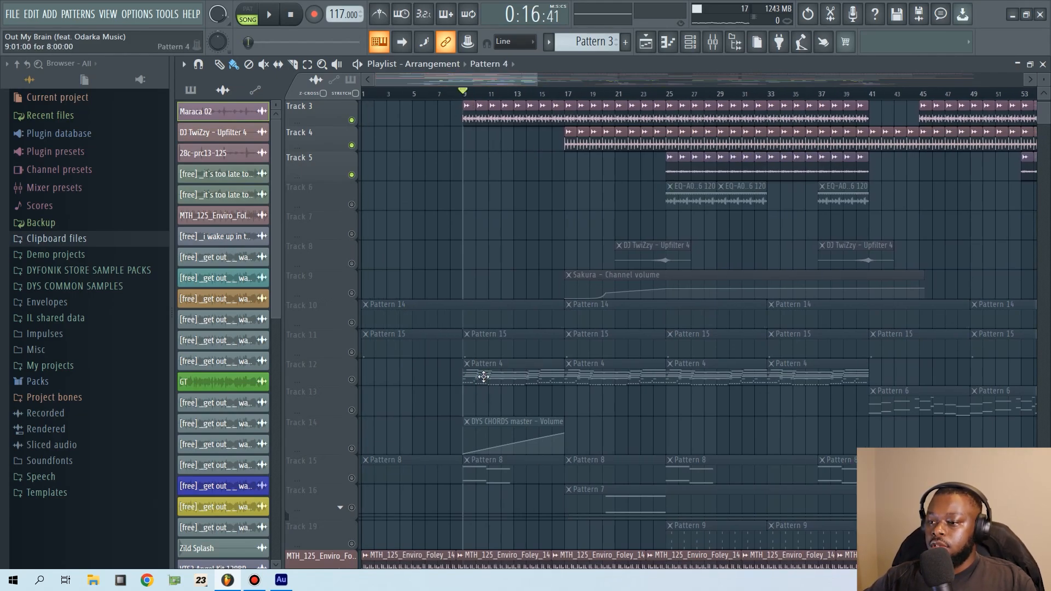
left_click(352, 380)
key("space")
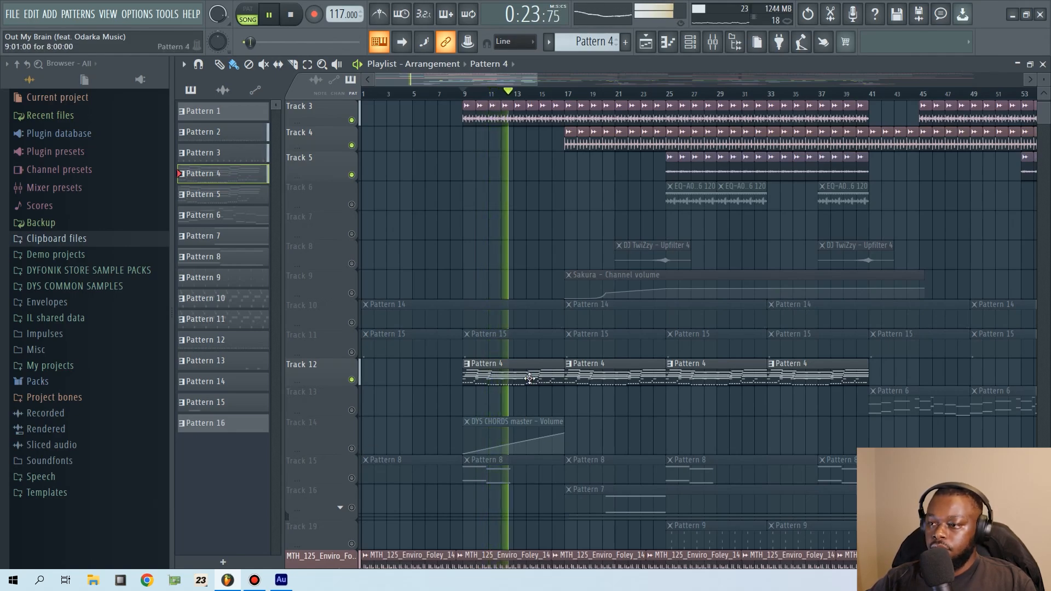
key("space")
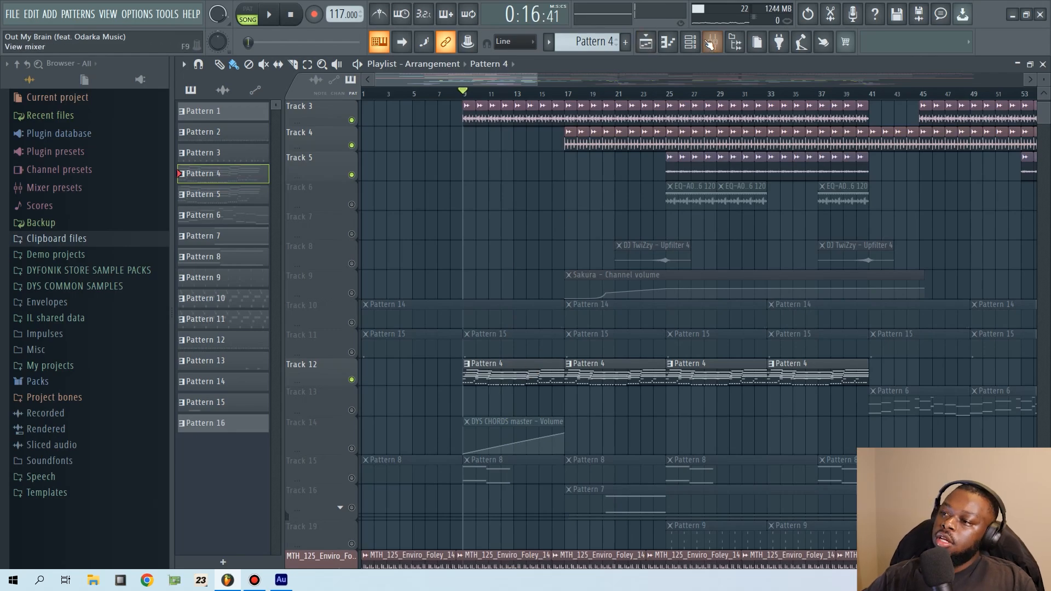
- View the Purity channel's Pattern 4 notes in the piano roll, and open the piano roll of the Sampler channel
left_click(691, 41)
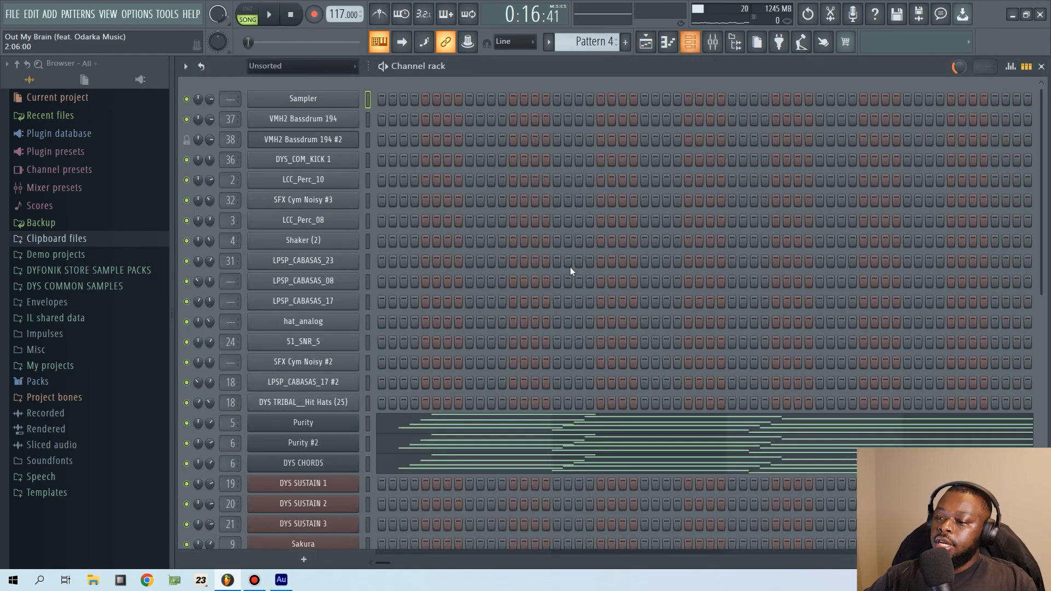
left_click(416, 427)
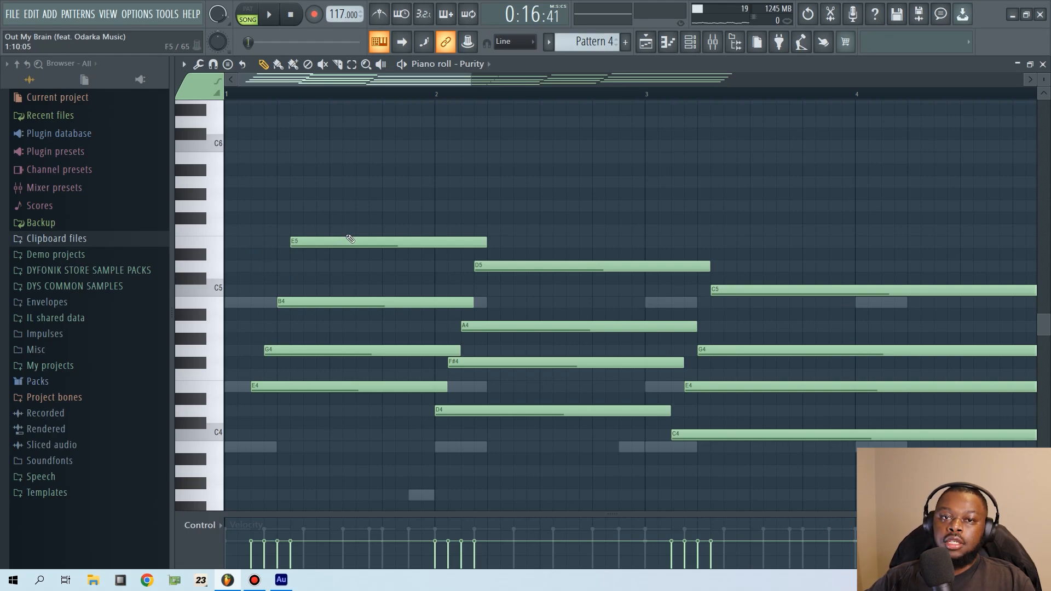
left_click(690, 42)
right_click(356, 99)
left_click(378, 107)
- Draw two one-bar chords for the Sampler: E4, G4 and B4 in bar 1, and B3, D4 and F#4 in bar 2
mouse_move(278, 387)
left_mouse_down()
mouse_move(241, 386)
mouse_move(436, 389)
left_mouse_up()
mouse_move(356, 389)
left_mouse_down()
mouse_move(344, 334)
mouse_move(329, 356)
left_mouse_up()
mouse_move(327, 351)
left_mouse_down()
mouse_move(380, 329)
mouse_move(302, 297)
left_mouse_up()
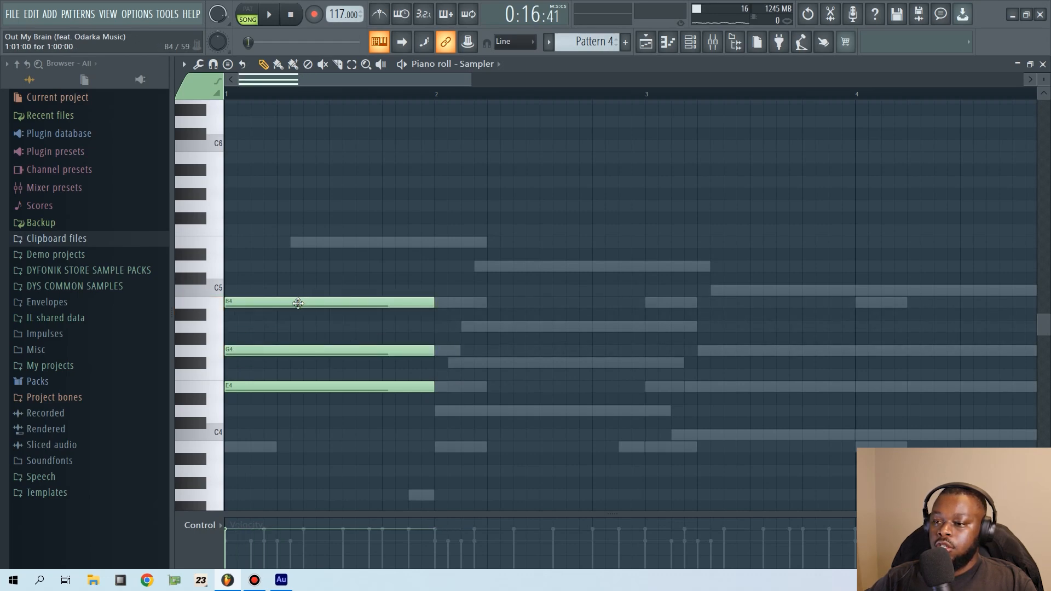
mouse_move(519, 429)
left_mouse_down()
mouse_move(307, 286)
mouse_move(553, 345)
mouse_move(520, 364)
left_mouse_up()
left_click(556, 316)
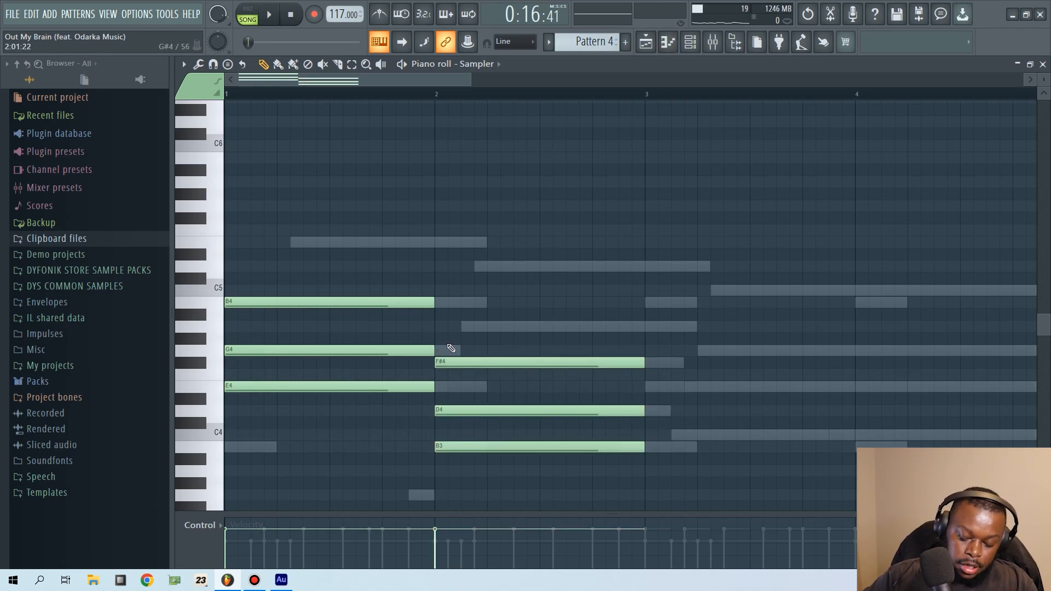
- Try strumming the two Sampler chords with the Strumizer, adjusting the start time and velocity settings
key("alt+s")
left_click_drag(475, 272, 503, 270)
left_click_drag(477, 305, 478, 305)
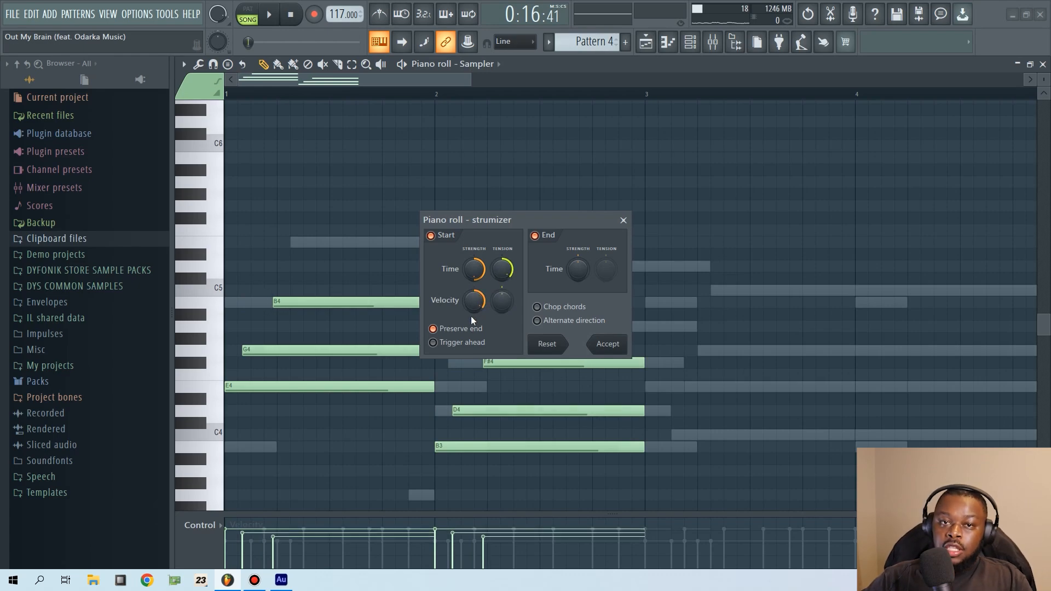
left_click(623, 221)
scroll(390, 346, "down", 3)
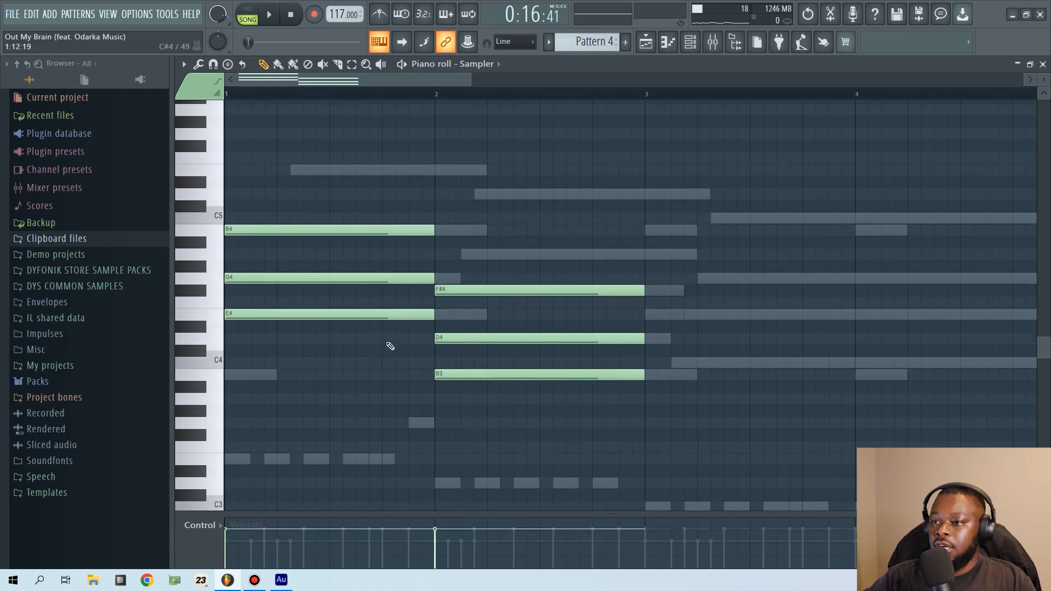
left_click_drag(470, 81, 354, 80)
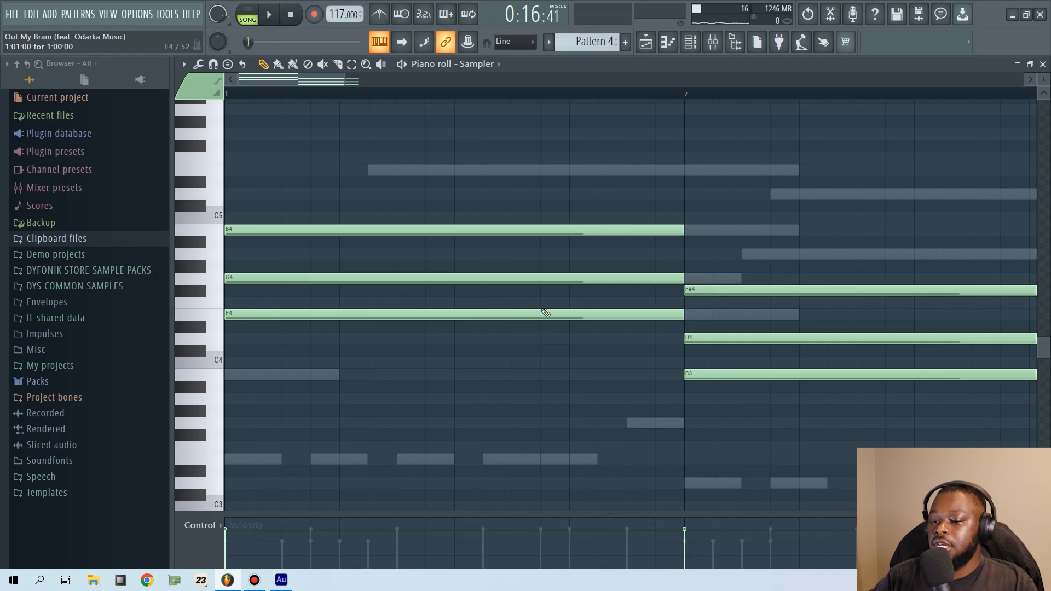
- Try a stronger Strumizer strum on the two Sampler chords by raising the start time strength and tension, and close it without accepting
scroll(454, 101, "down", 2)
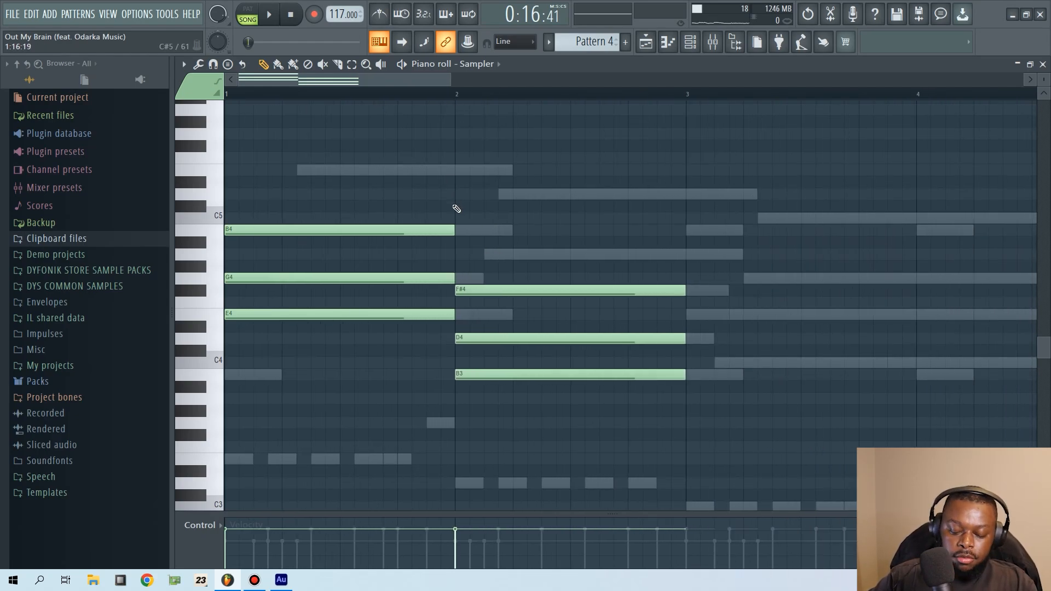
key("alt+s")
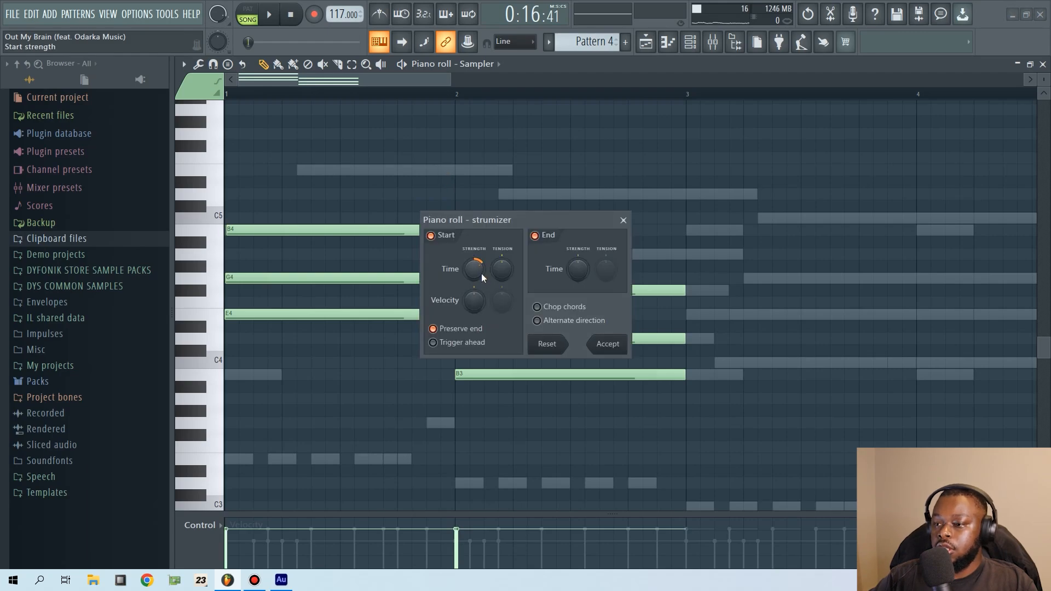
scroll(479, 270, "up", 5)
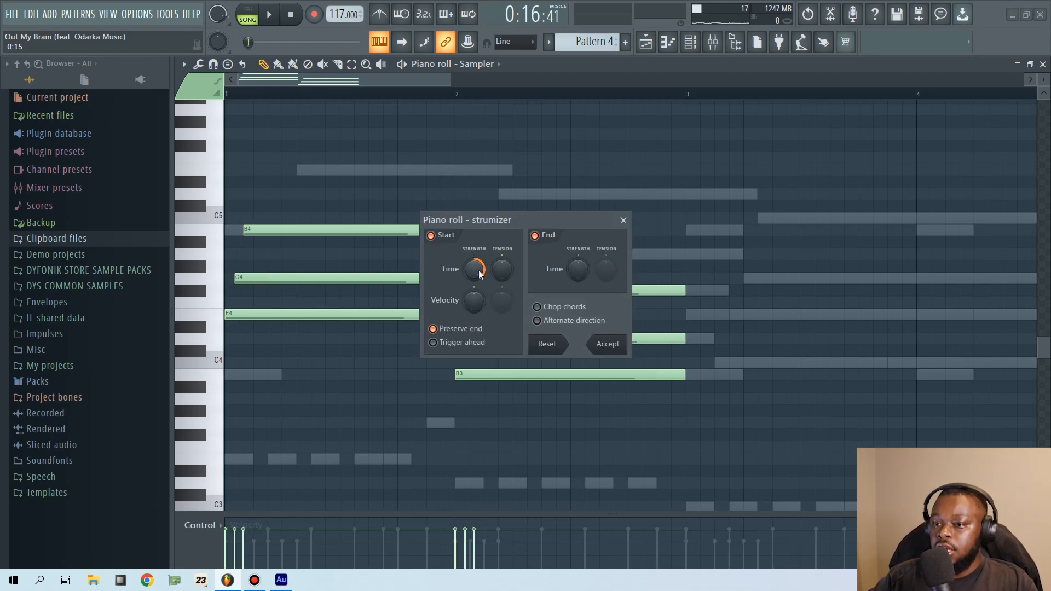
scroll(503, 270, "up", 4)
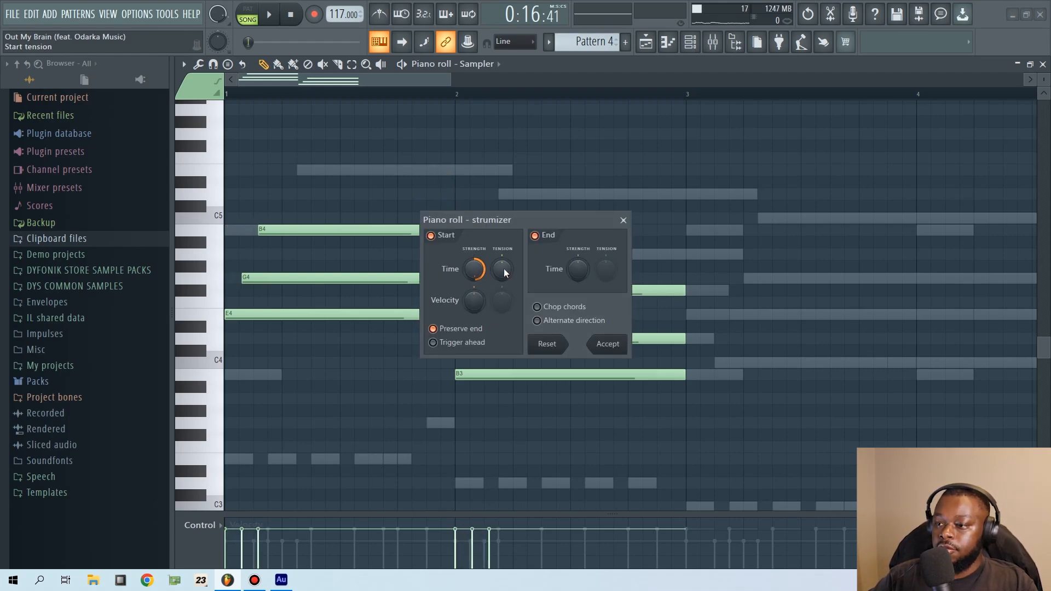
scroll(504, 271, "up", 1)
scroll(477, 305, "up", 3)
left_click(623, 220)
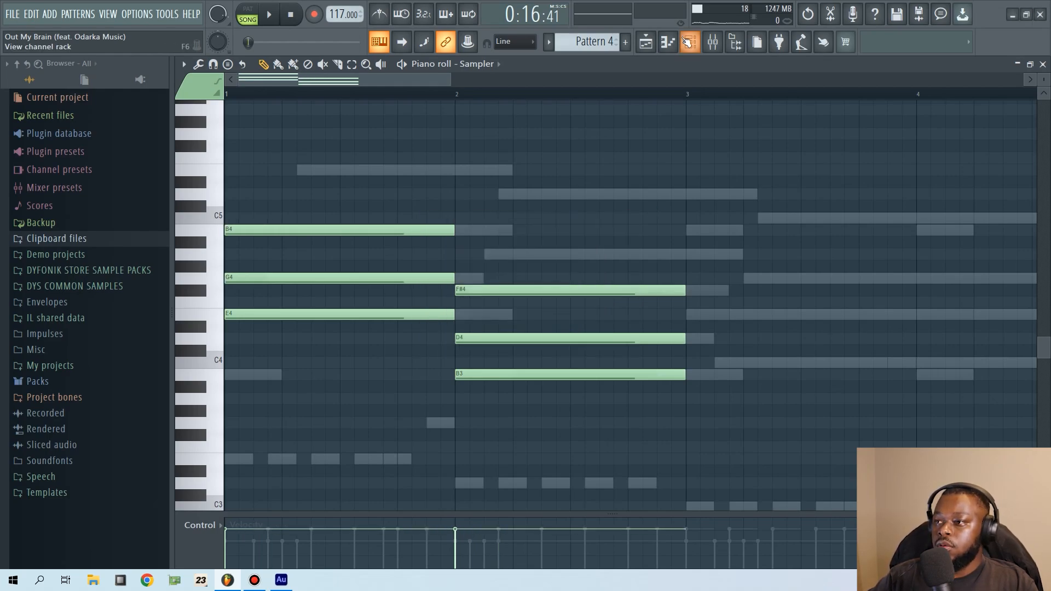
- Examine the Purity channel's strummed Pattern 4 chords in the piano roll, and return to the channel rack
left_click(646, 42)
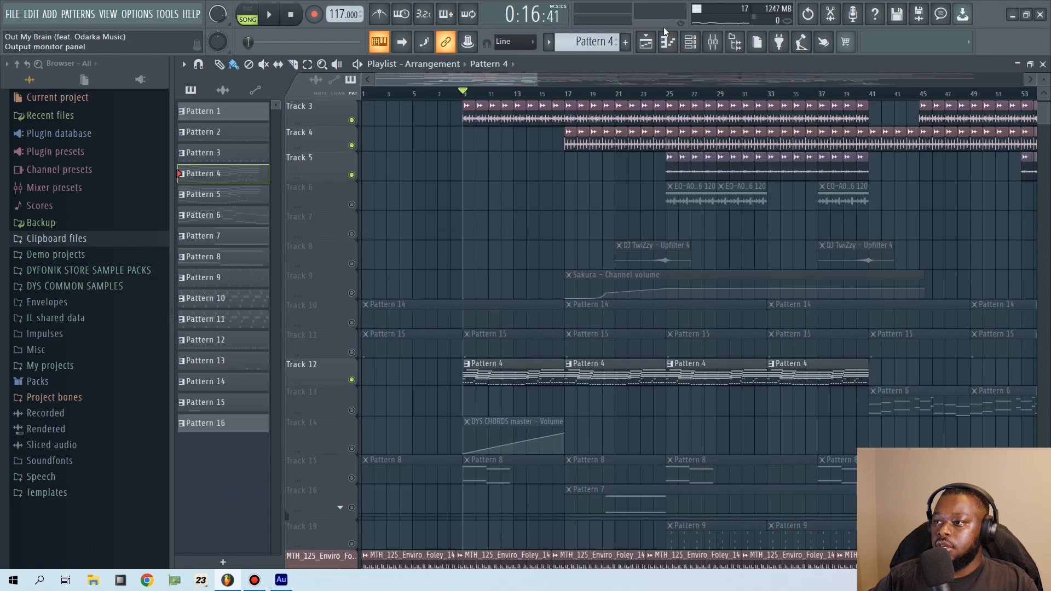
left_click(690, 42)
left_click(485, 426)
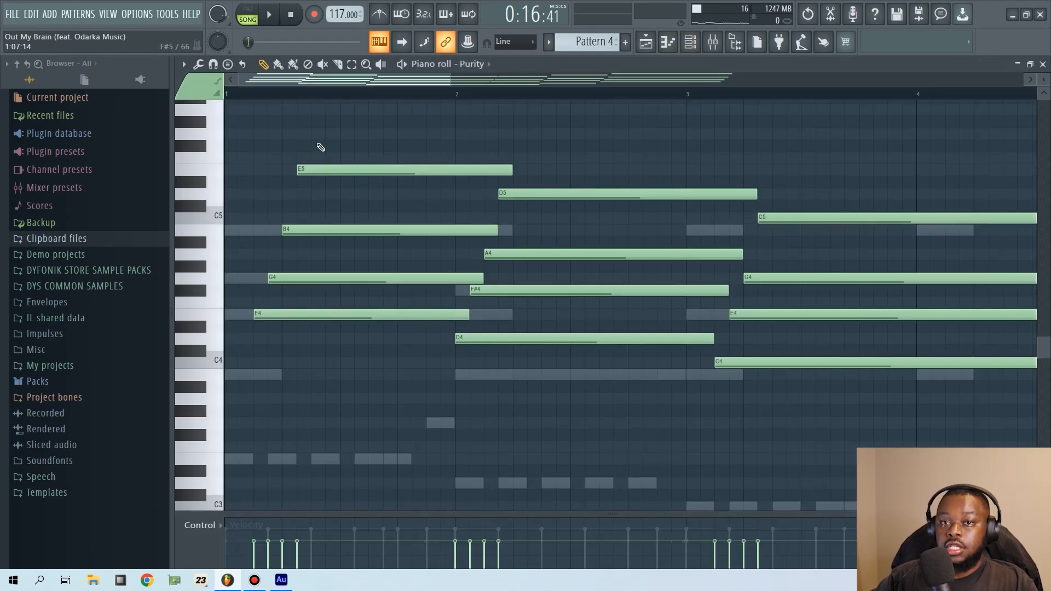
left_click(1043, 64)
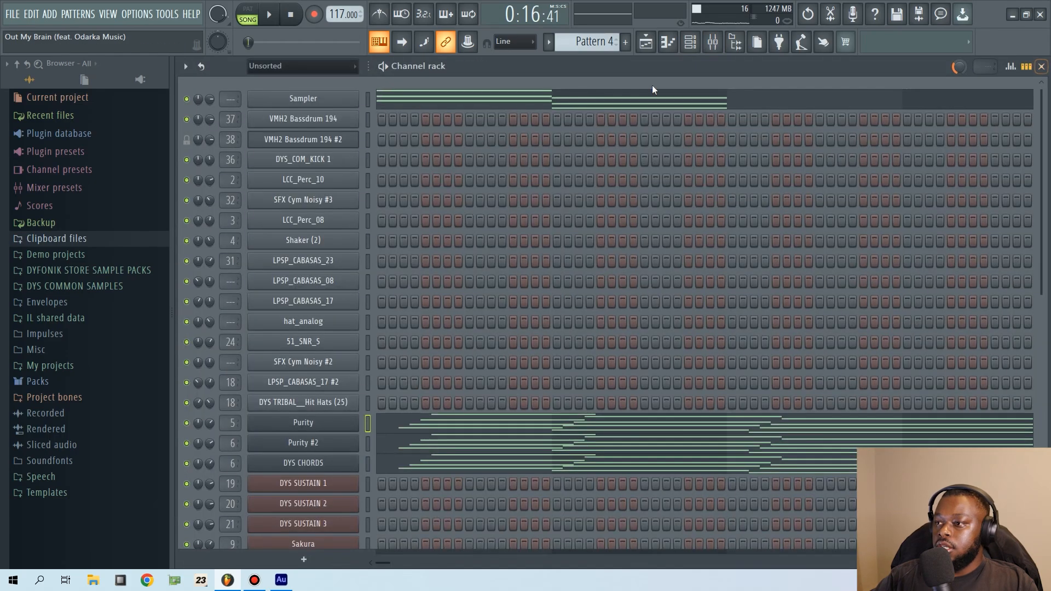
- Inspect the instrument presets used on the Purity, Purity #2 and DYS CHORDS channels, and close the plugin windows
left_click(333, 424)
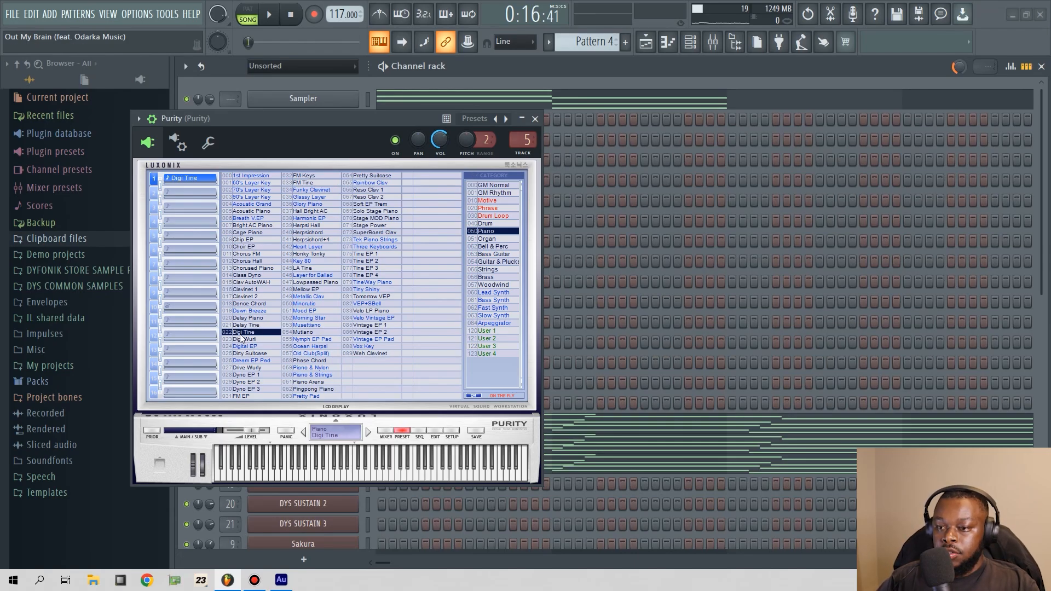
left_click(535, 119)
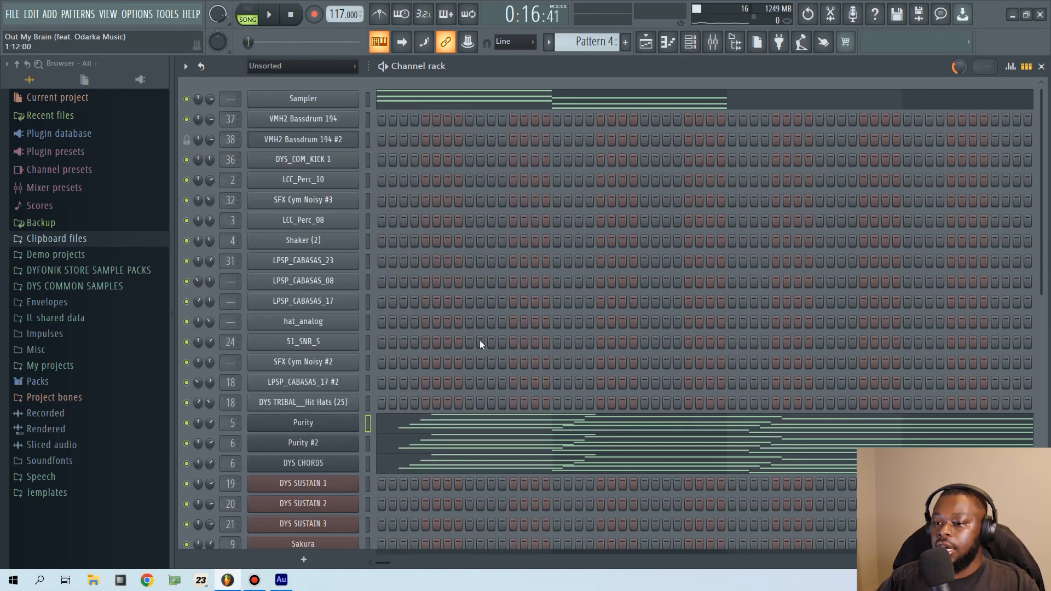
left_click(340, 444)
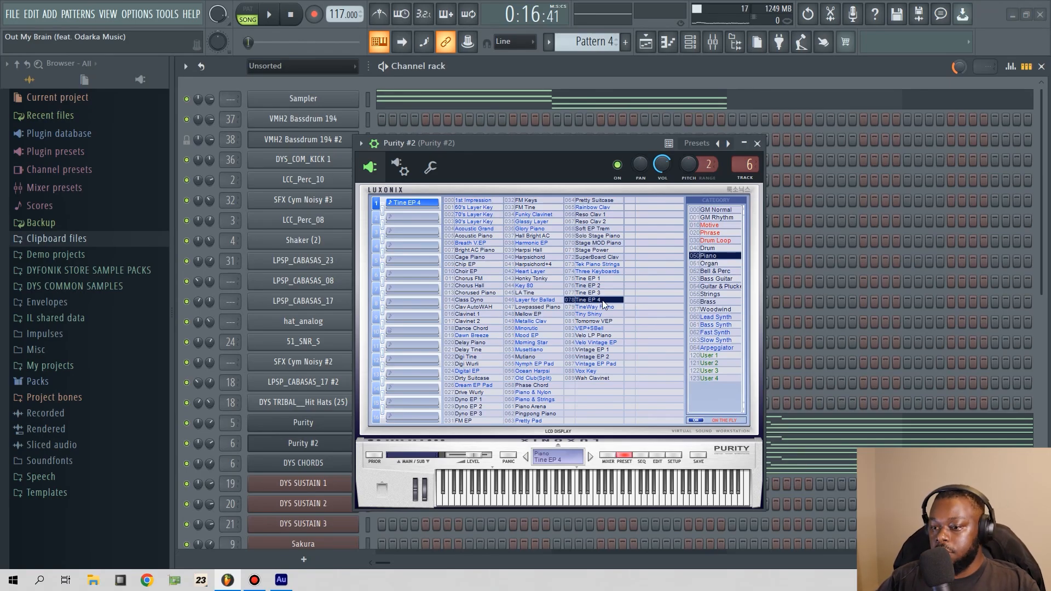
left_click(328, 467)
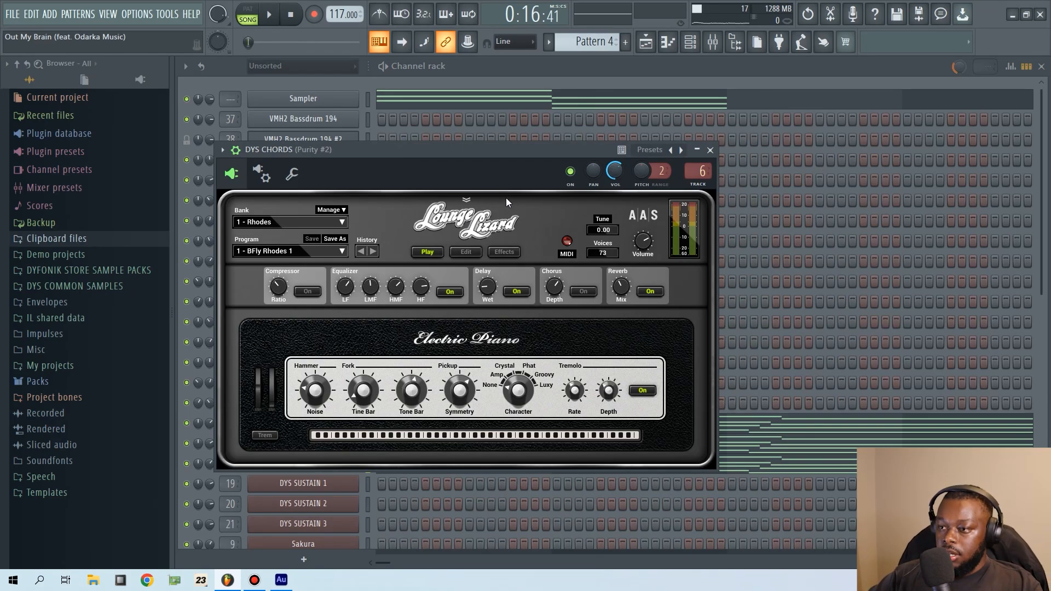
left_click(711, 150)
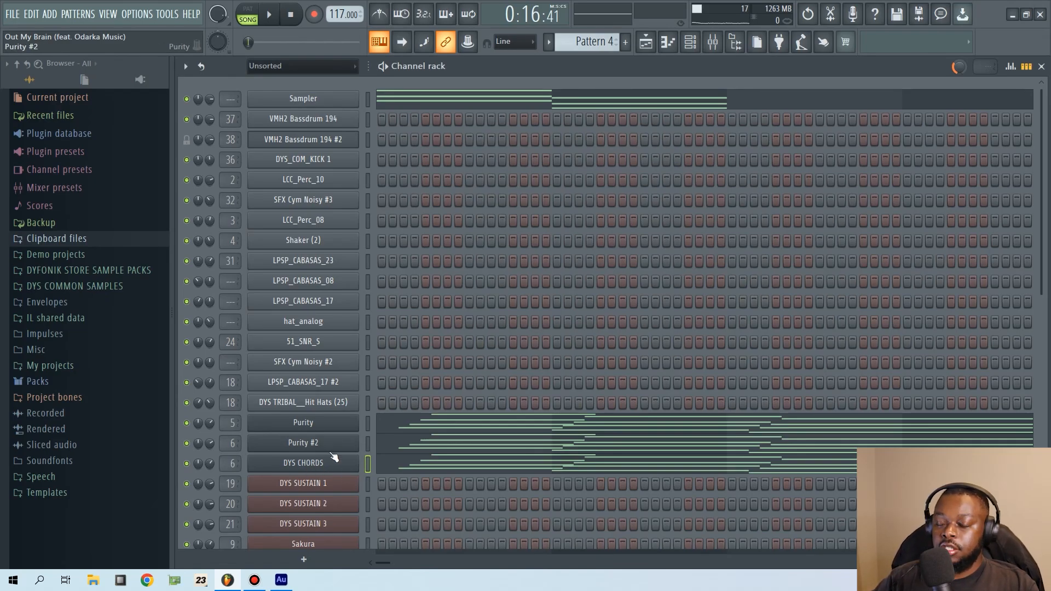
- Play Pattern 4 on its own in pattern mode, bring up the Playlist and stop playback
left_click(247, 16)
key("space")
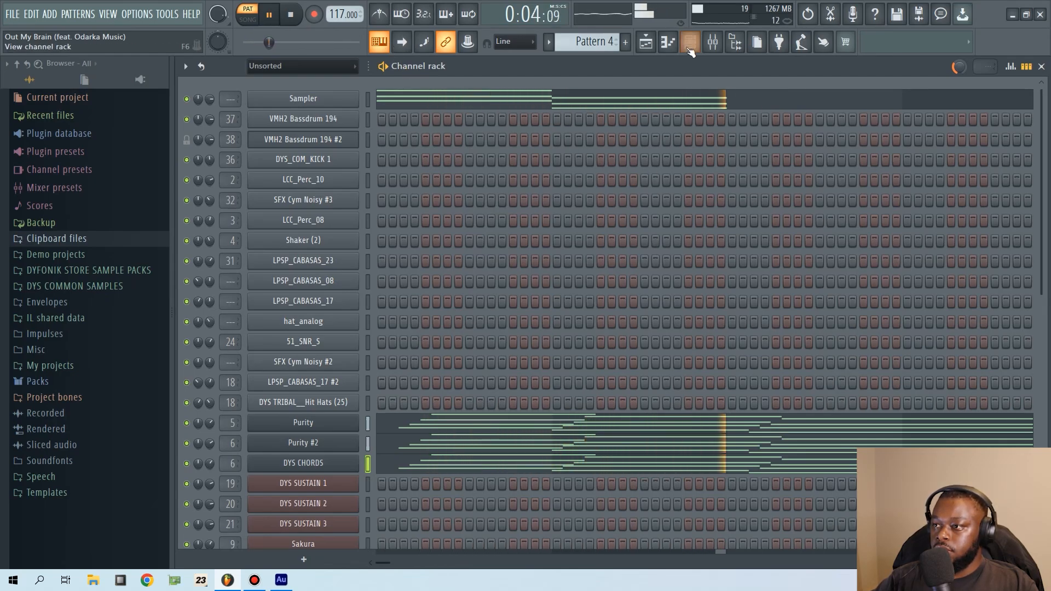
left_click(647, 41)
key("space")
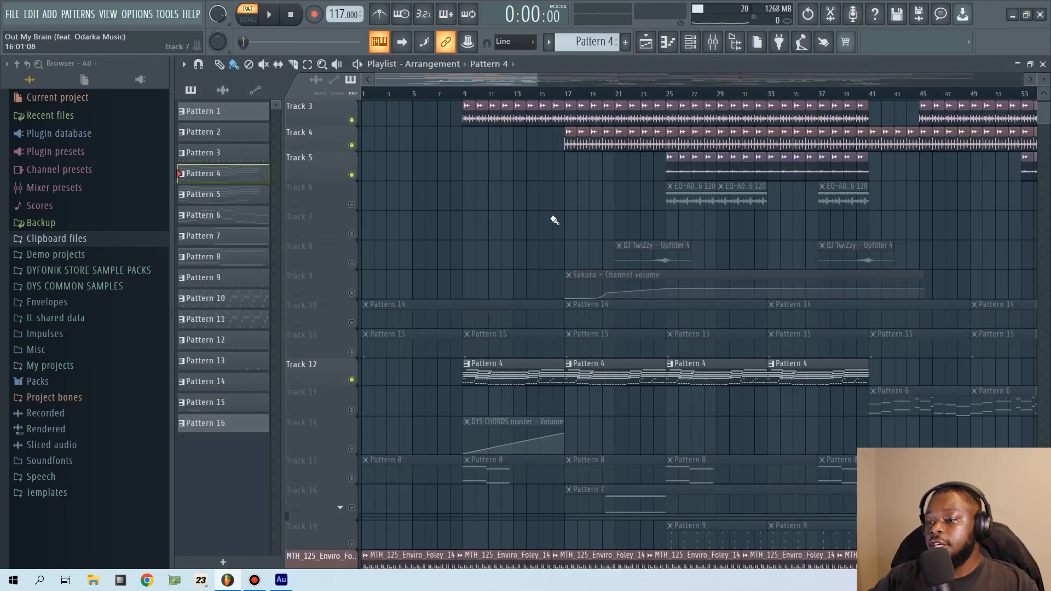
- Unmute Track 14, select the timeline range from bar 9 to bar 17, and select the DYS CHORDS master volume clip
left_click(351, 448)
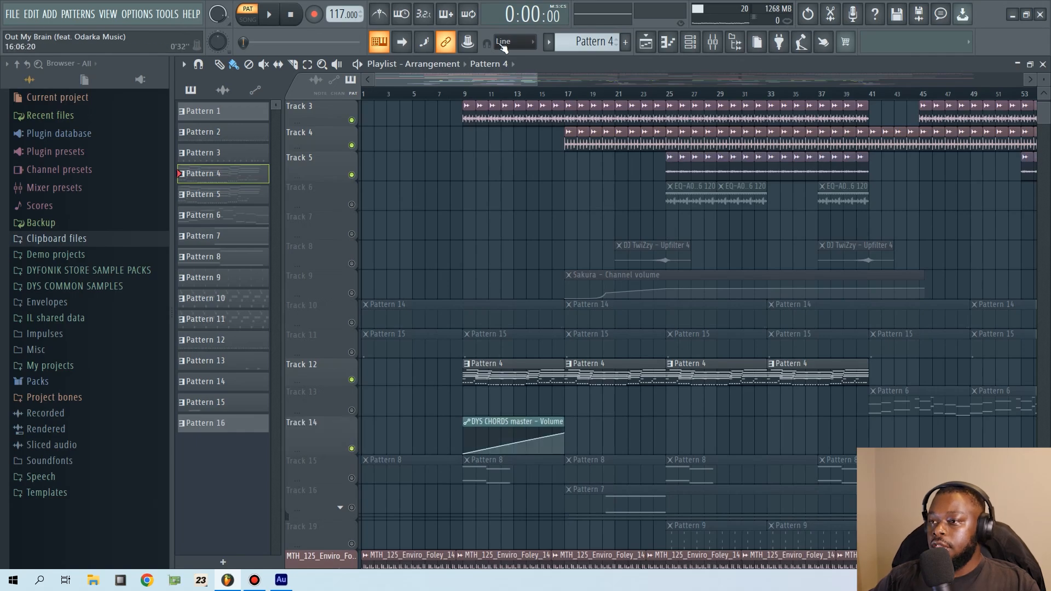
left_click_drag(466, 95, 568, 100)
right_click(538, 246)
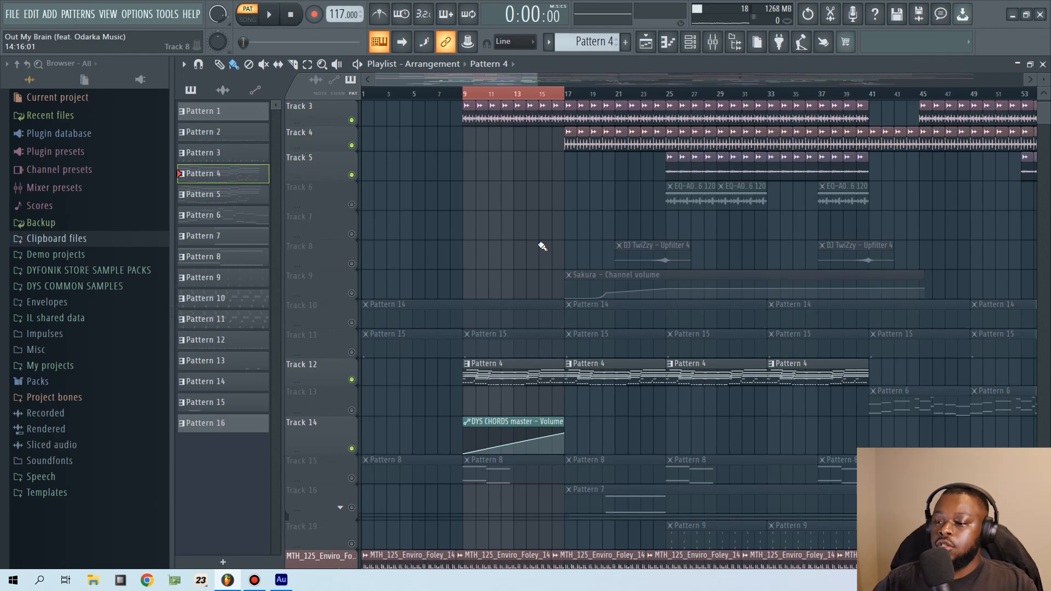
left_click(512, 422)
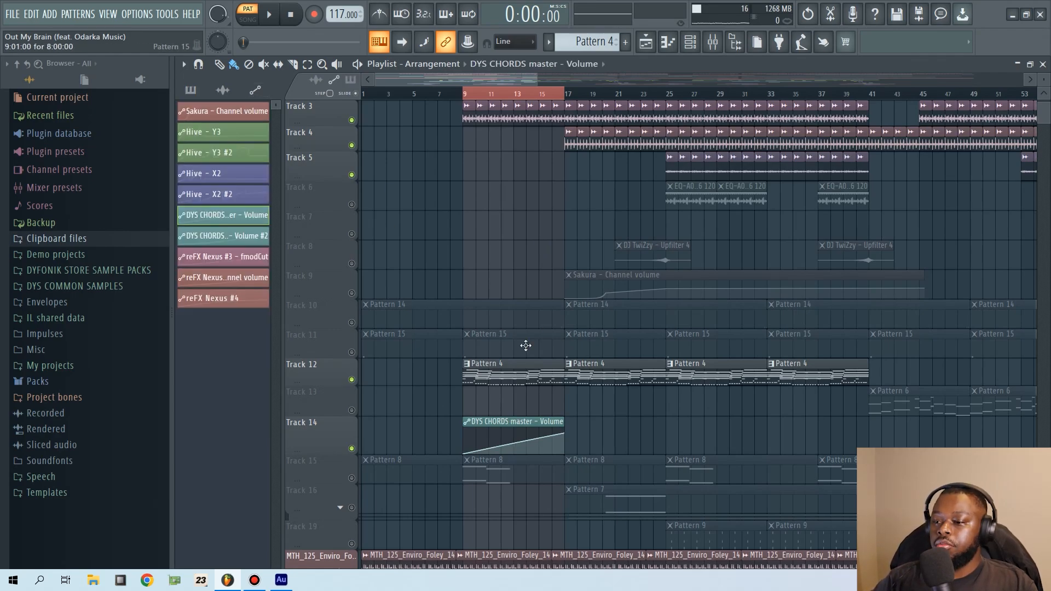
- Mute Track 14 and play the song from bar 9 to hear the chords without the volume automation
scroll(472, 186, "down", 3)
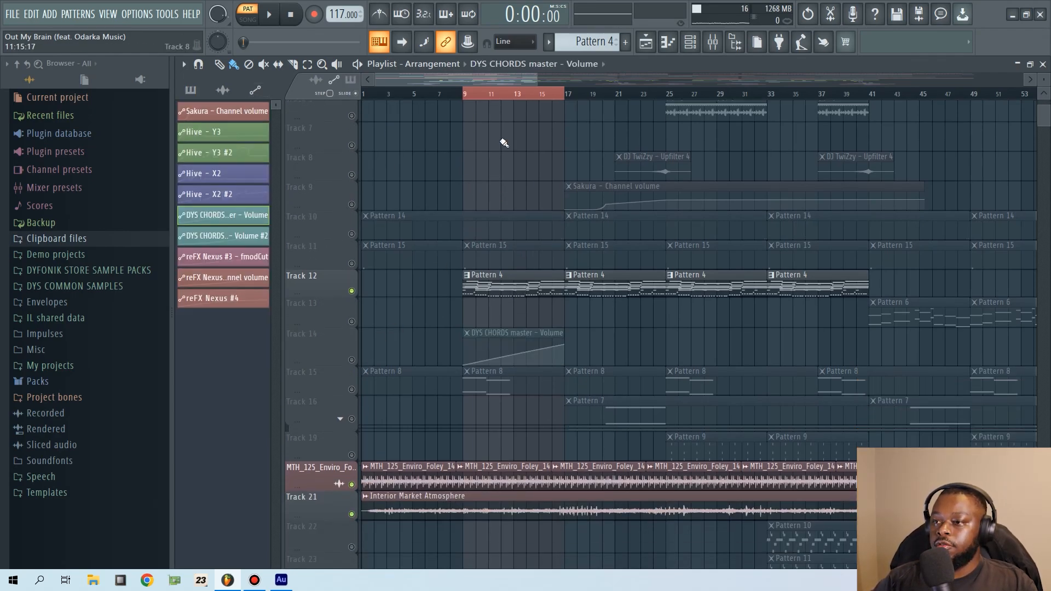
left_click(461, 93)
key("space")
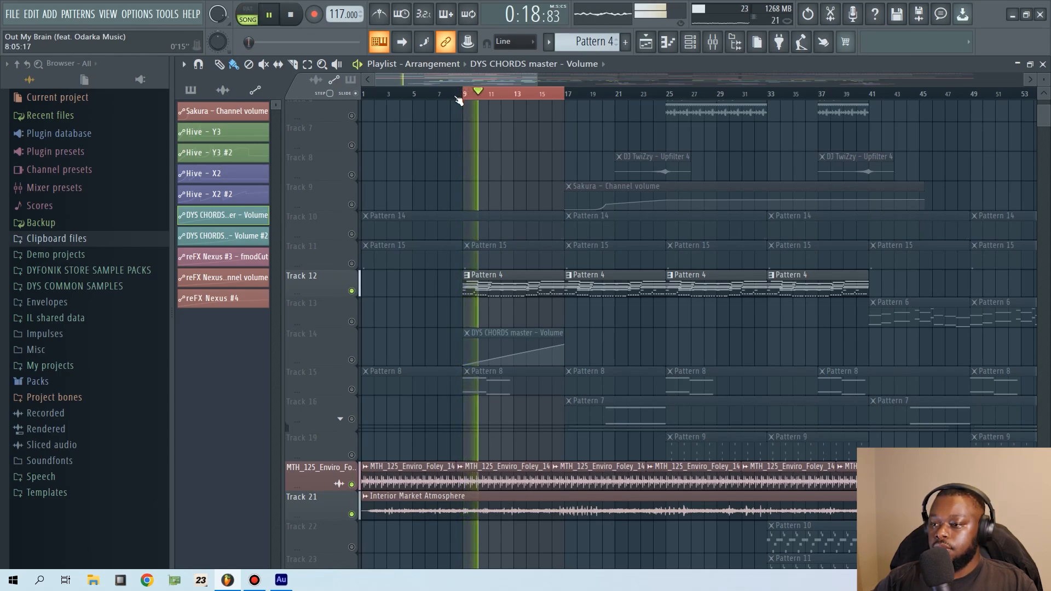
key("space")
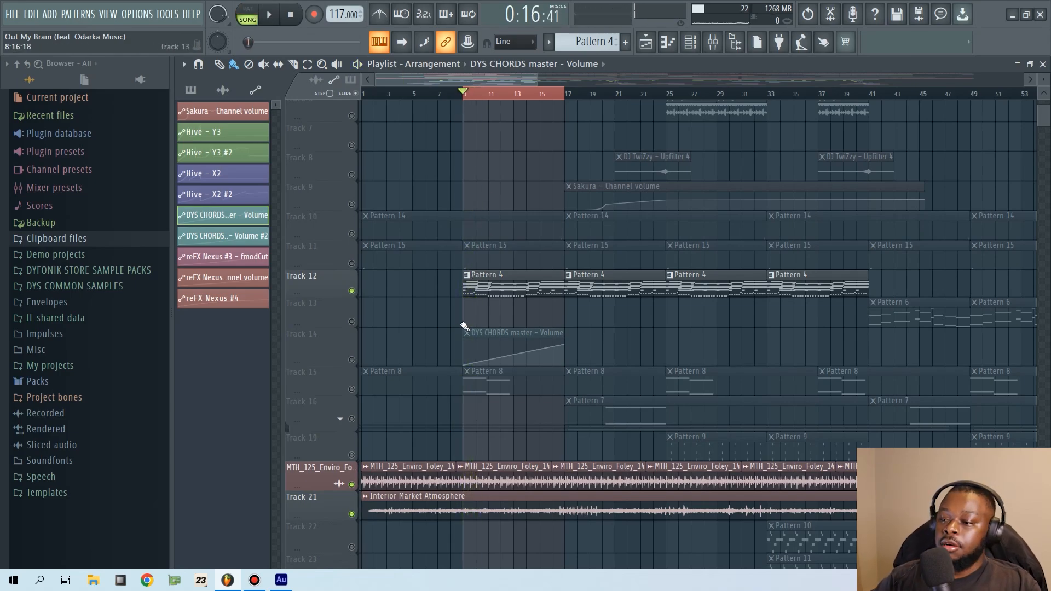
- Unmute Track 14, play the song from bar 9 with its volume automation, and make the track taller to show the curve
left_click(353, 361)
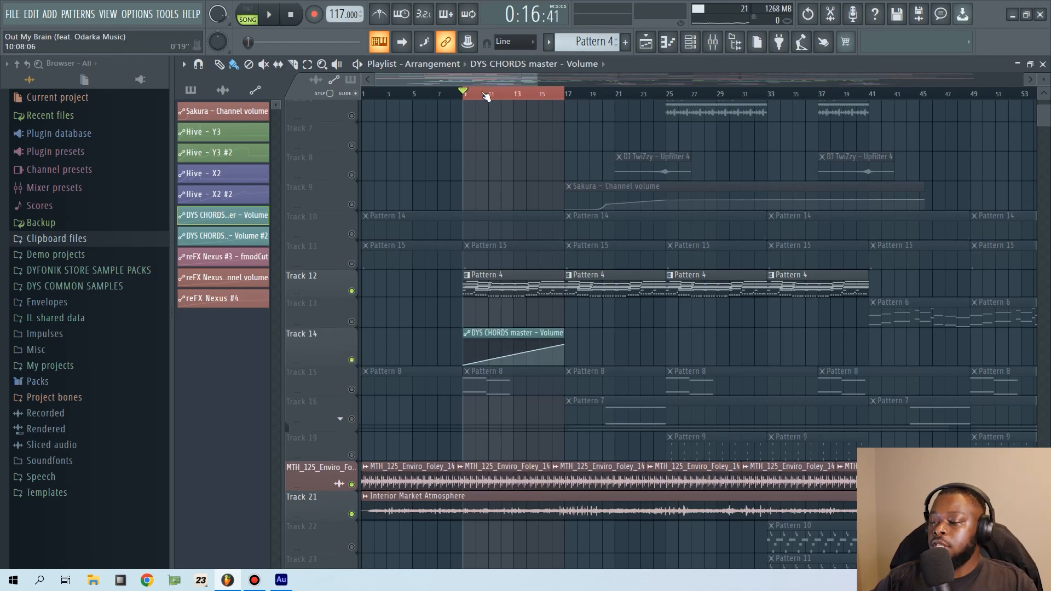
scroll(486, 97, "up", 3)
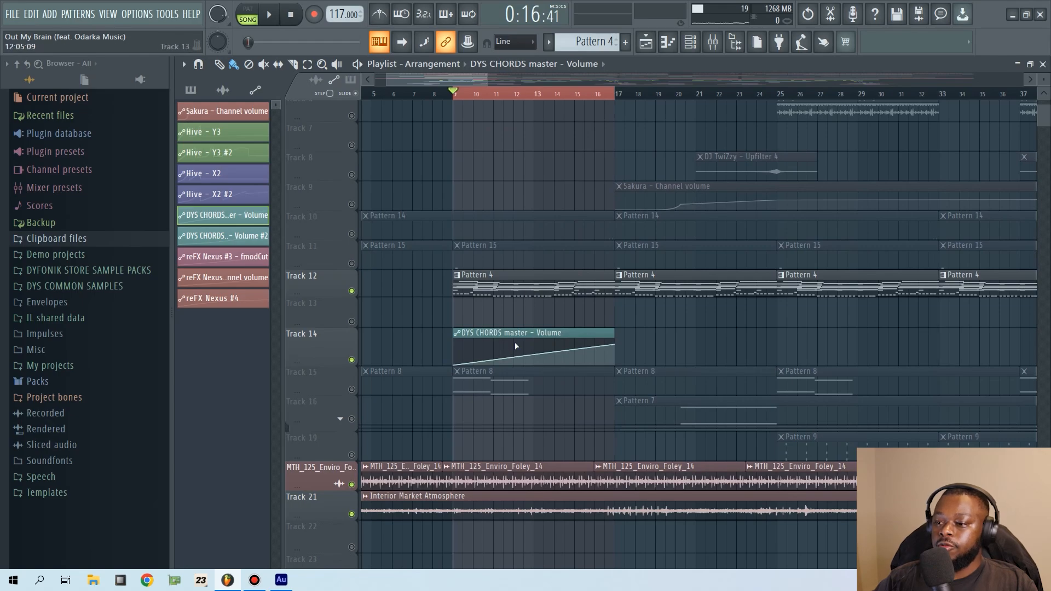
key("space")
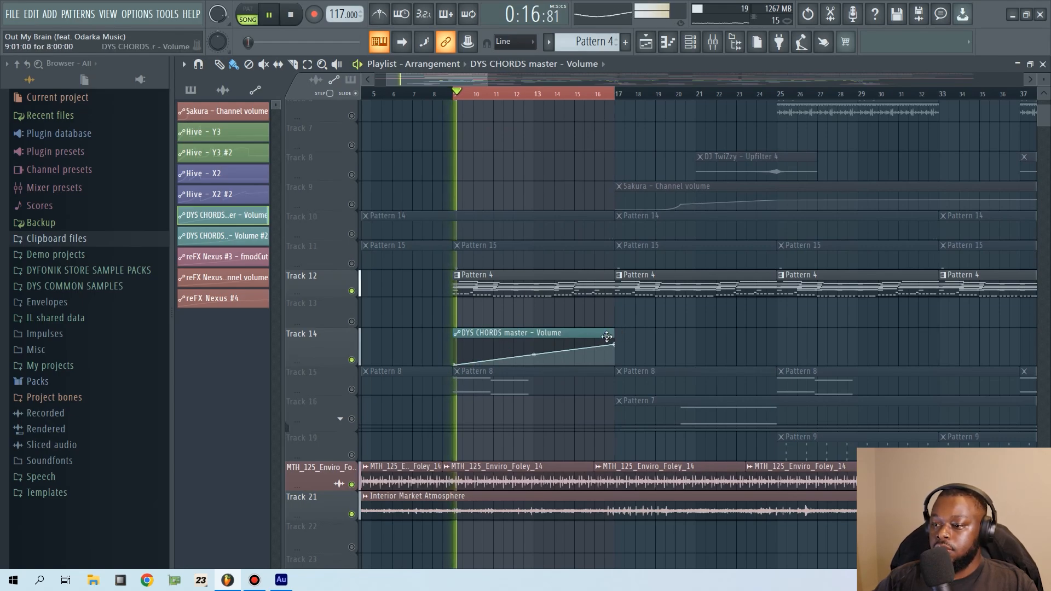
left_click_drag(351, 366, 432, 436)
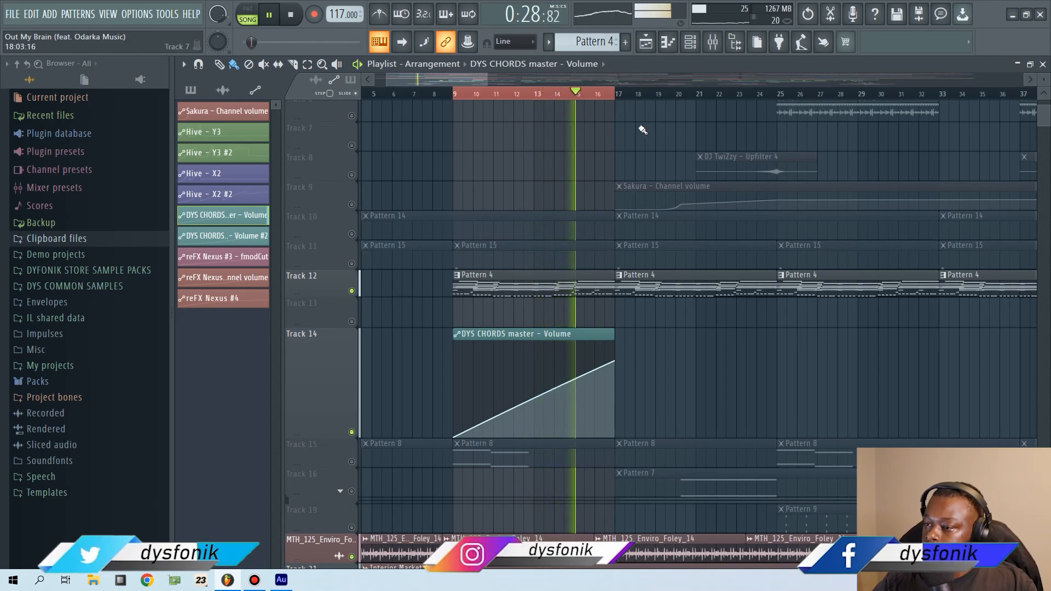
key("space")
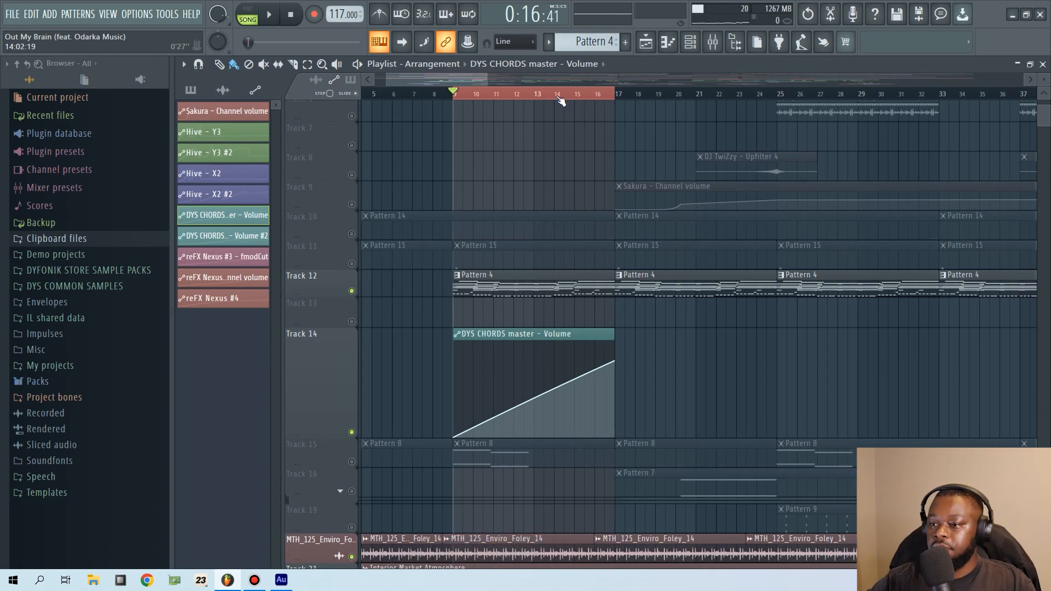
left_click_drag(324, 438, 329, 389)
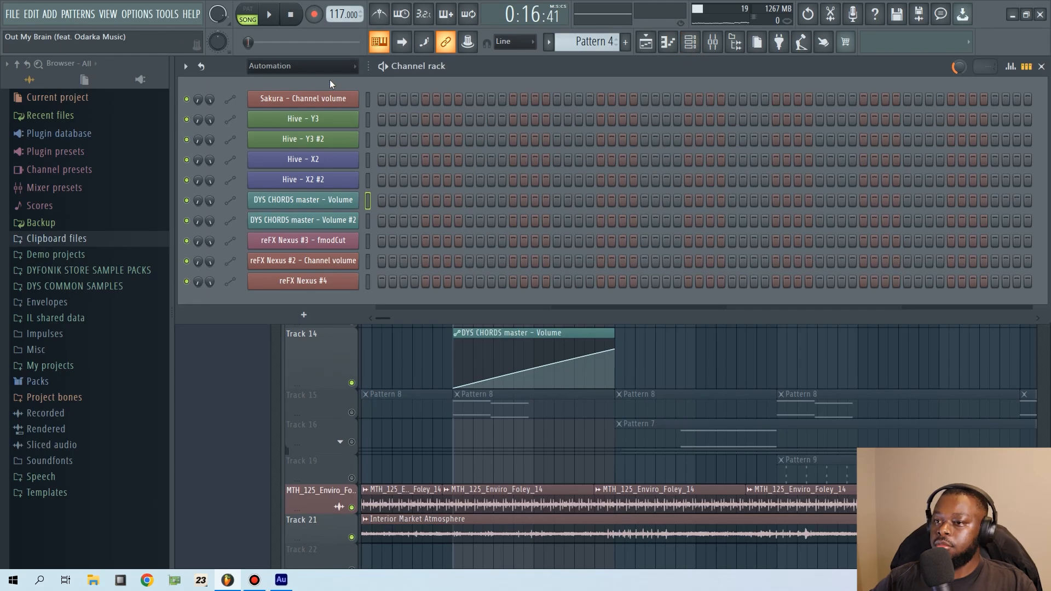
- Show the Unsorted channels in the channel rack and create an automation clip for the Purity channel's volume
scroll(329, 73, "down", 1)
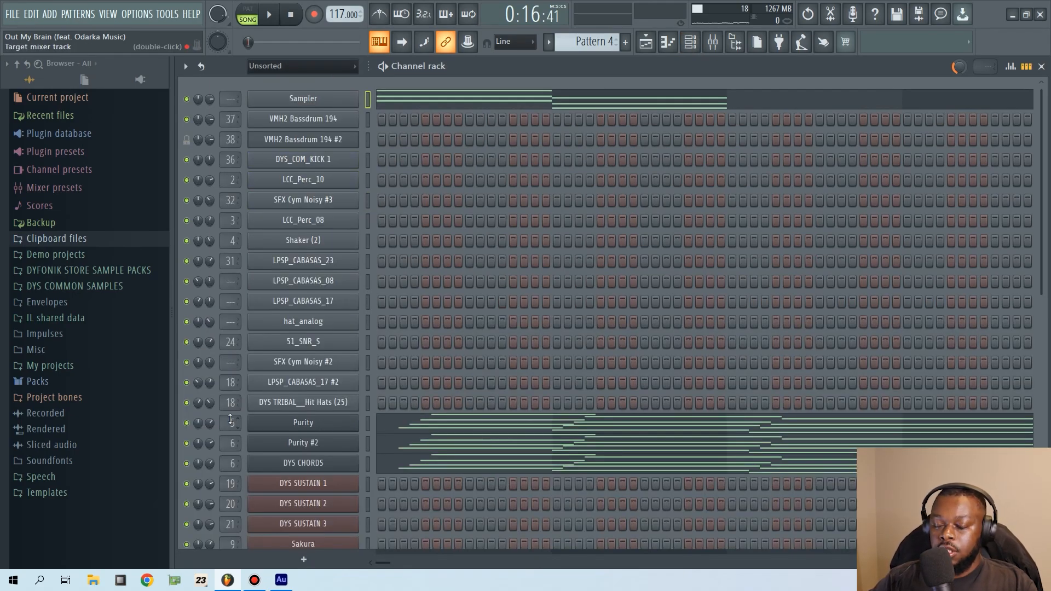
right_click(211, 425)
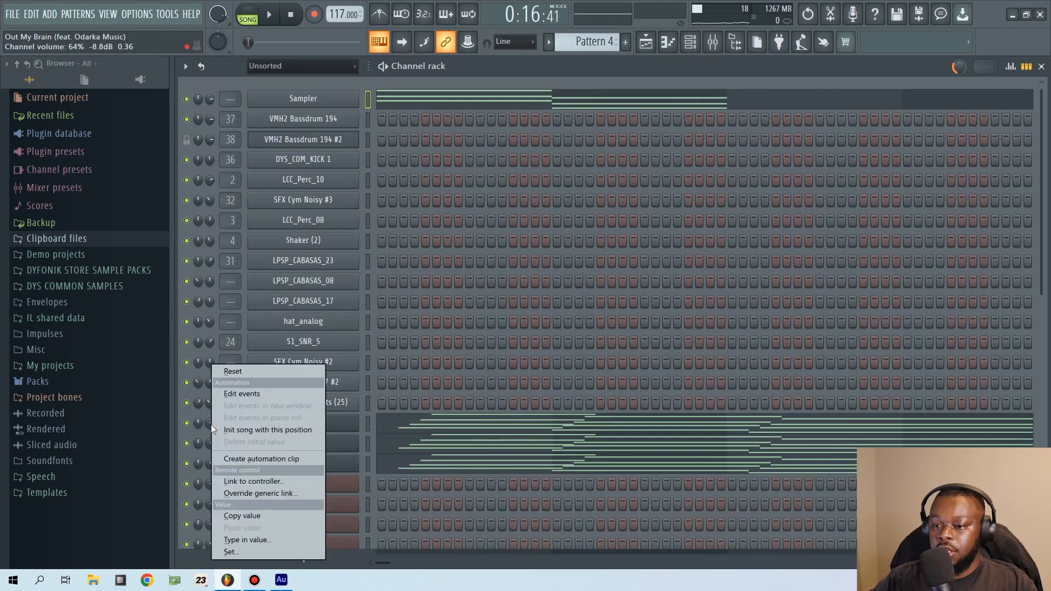
left_click(516, 360)
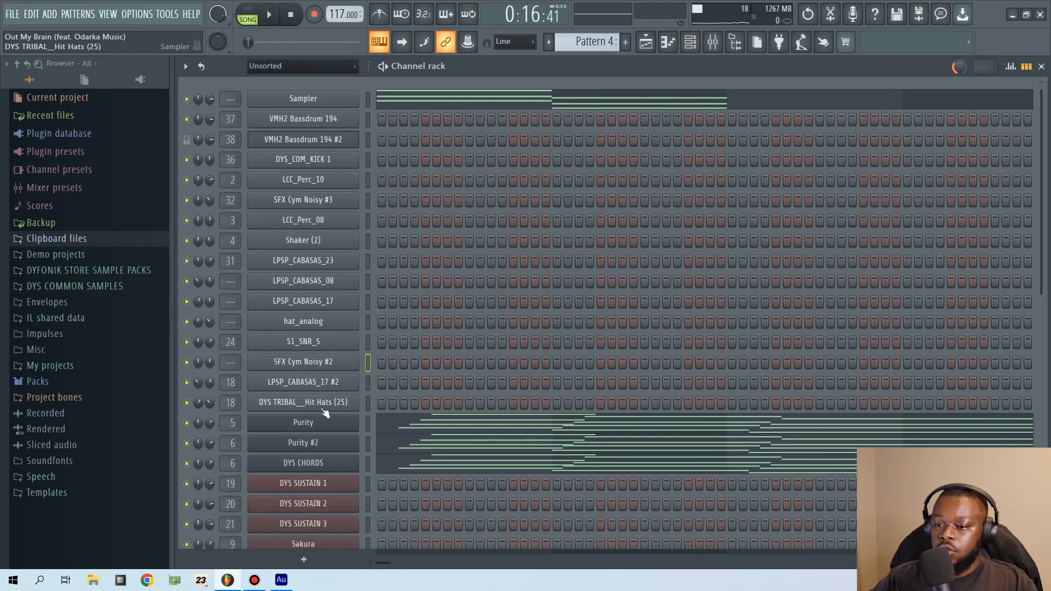
right_click(212, 424)
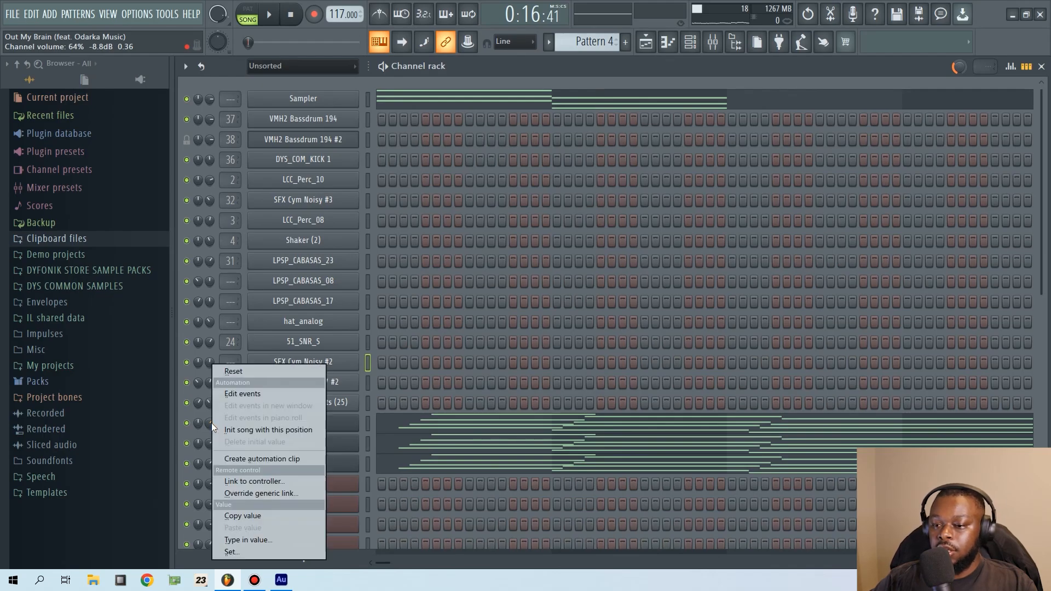
left_click(268, 458)
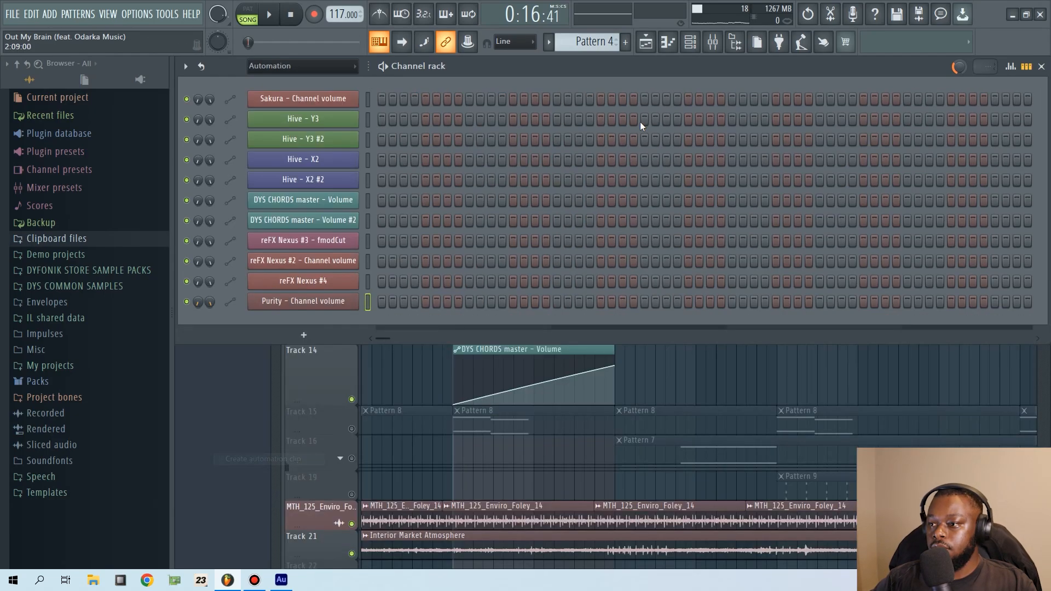
- Close the channel rack, unmute Track 6, and delete the Purity channel volume clip from the Playlist
key("F6")
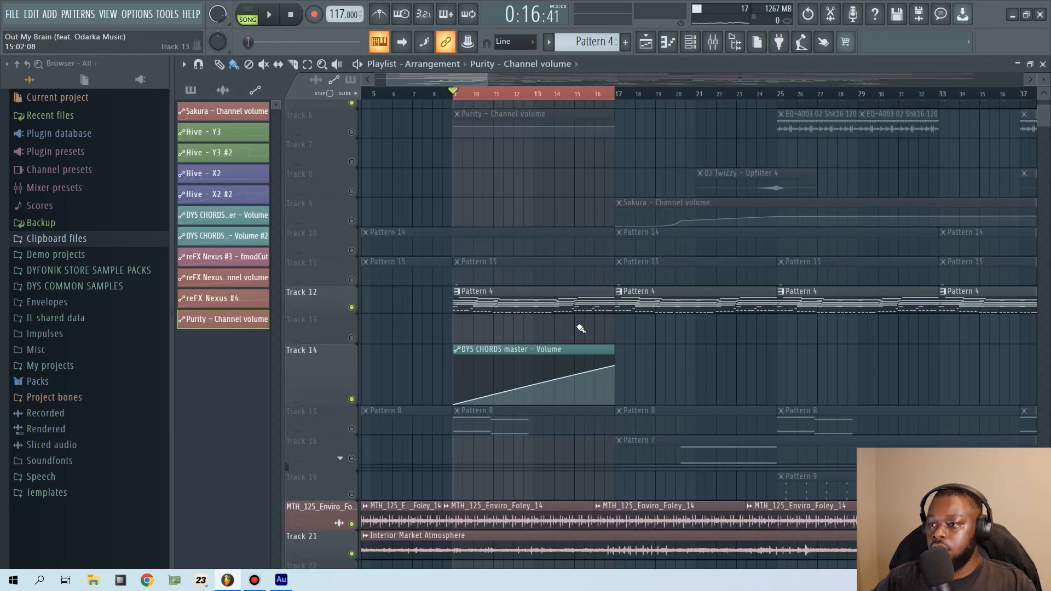
left_click(351, 132)
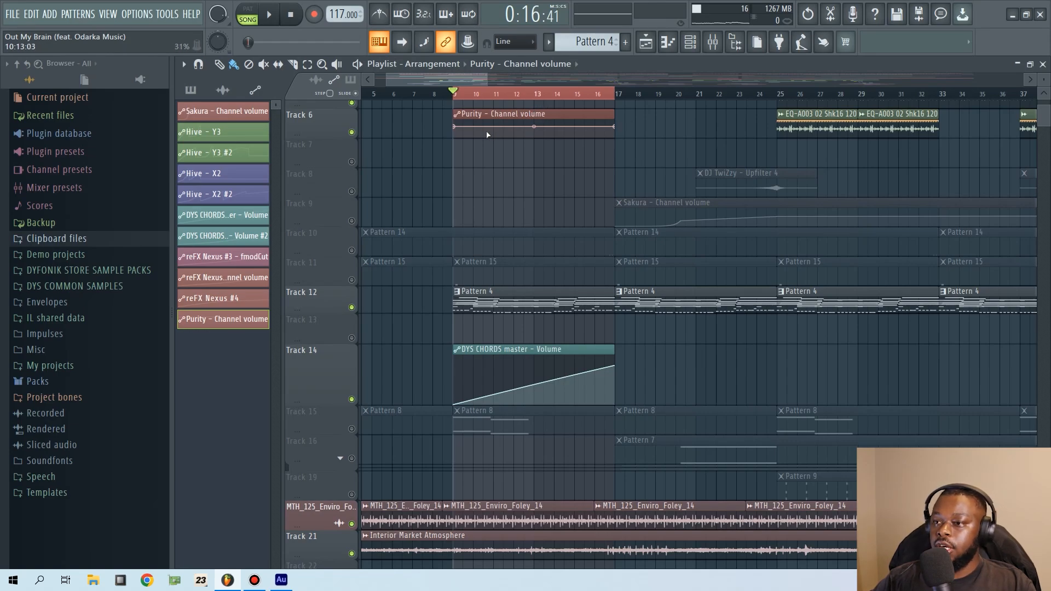
right_click(510, 117)
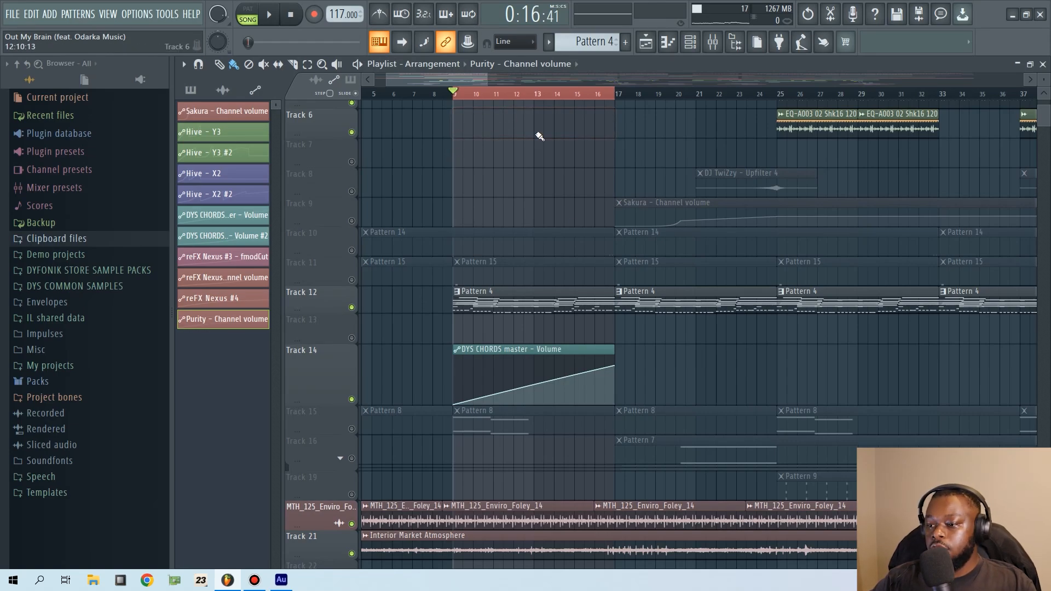
- Unmute Track 15, select its Pattern 8 clip and play the song from bar 9 to hear it with the chords
left_click(352, 429)
left_click(495, 419)
key("space")
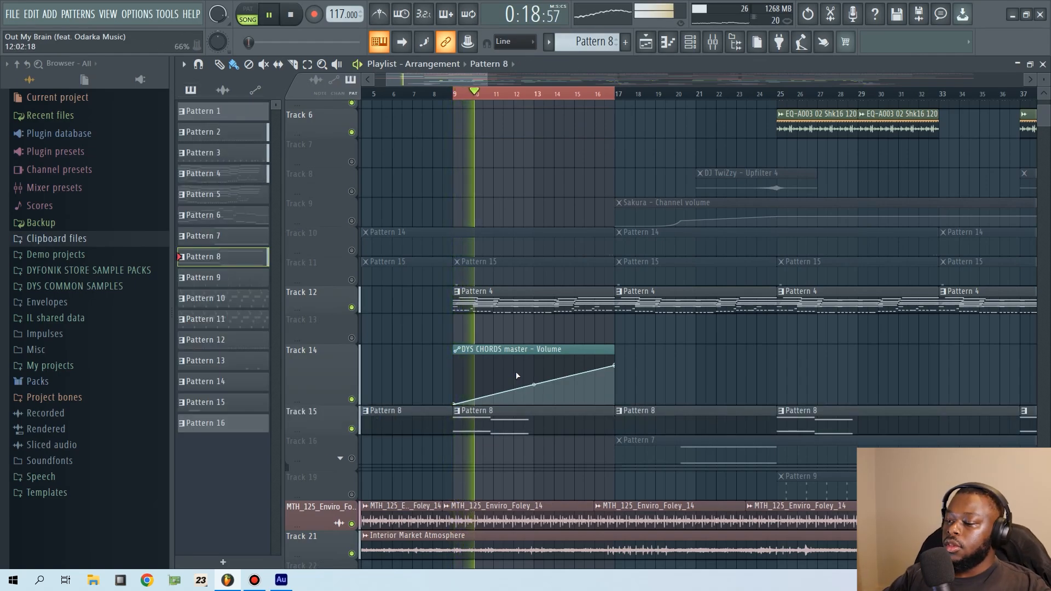
key("space")
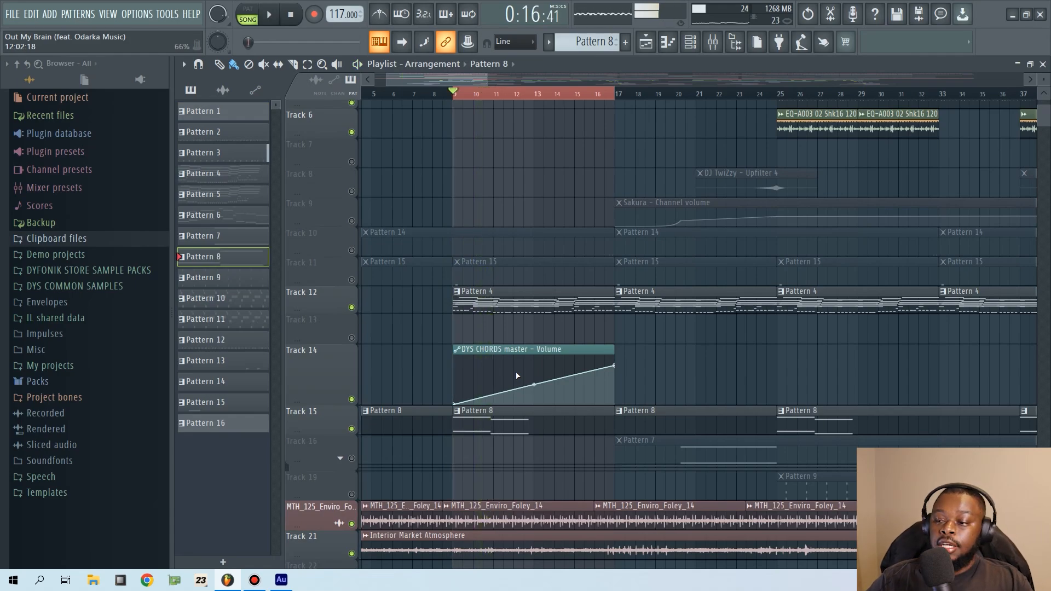
- Show the Sakura #2 instrument from the channel rack to examine its ATM Mohican Sun FG preset, and close it
scroll(517, 404, "down", 3)
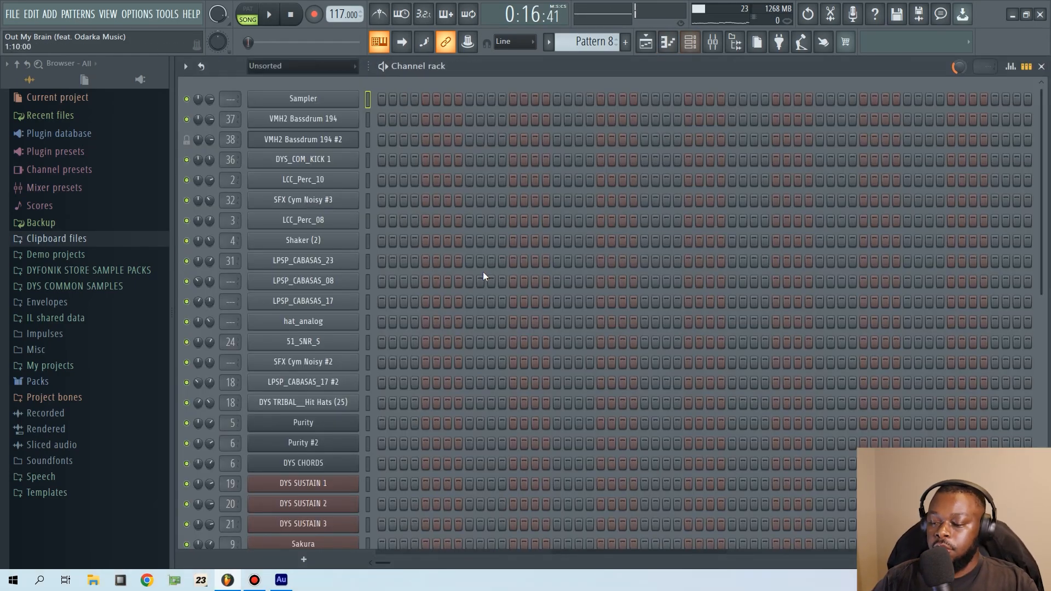
left_click(691, 42)
left_click(316, 324)
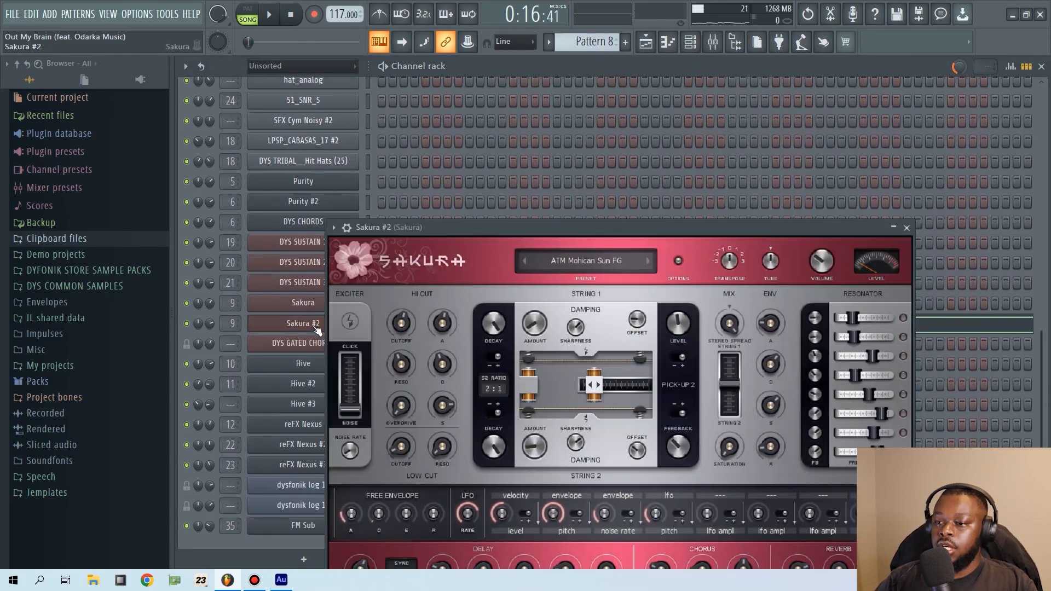
left_click_drag(557, 235, 556, 127)
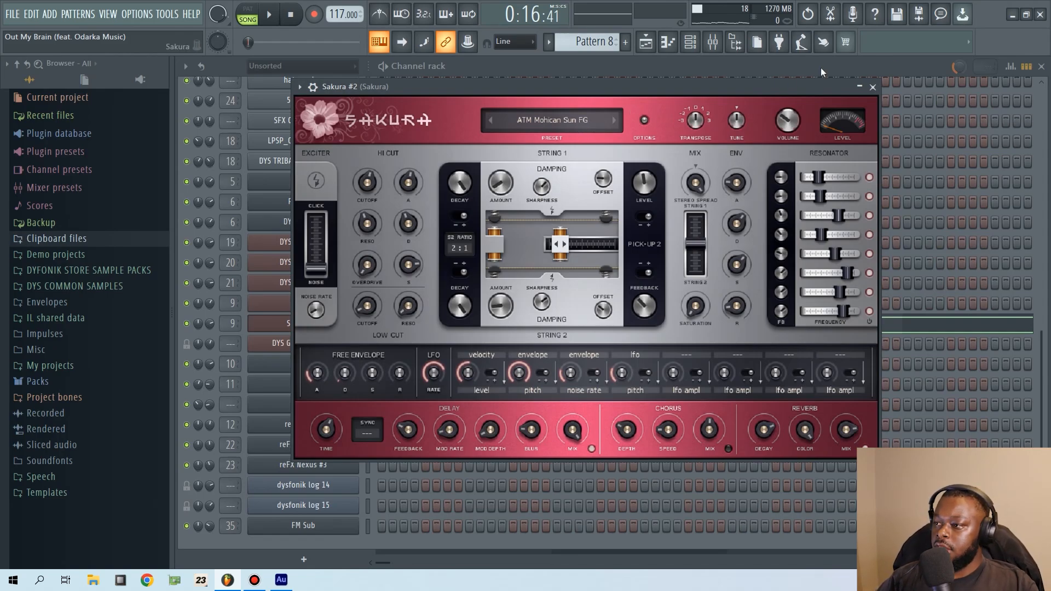
left_click(874, 87)
- Examine Pattern 8's sustained notes in the Sakura #2 piano roll and return to the Playlist
left_click(454, 322)
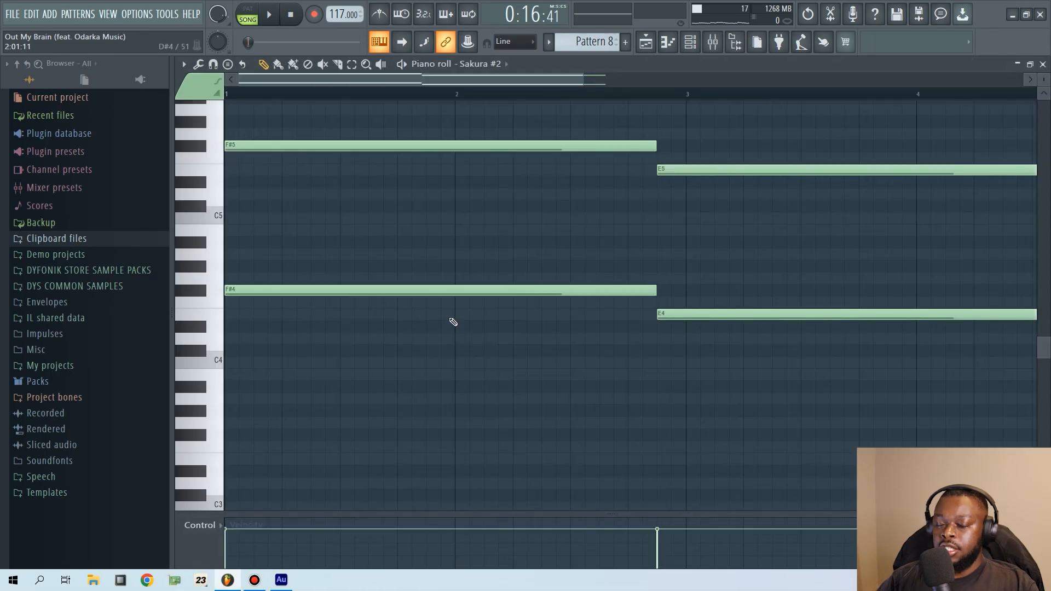
scroll(413, 305, "up", 2)
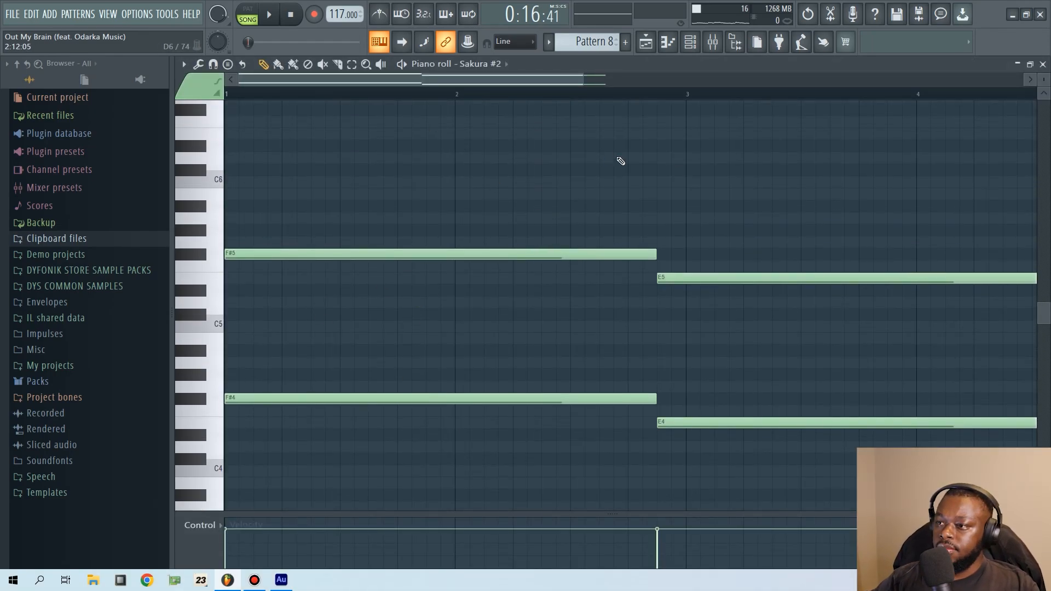
left_click(646, 46)
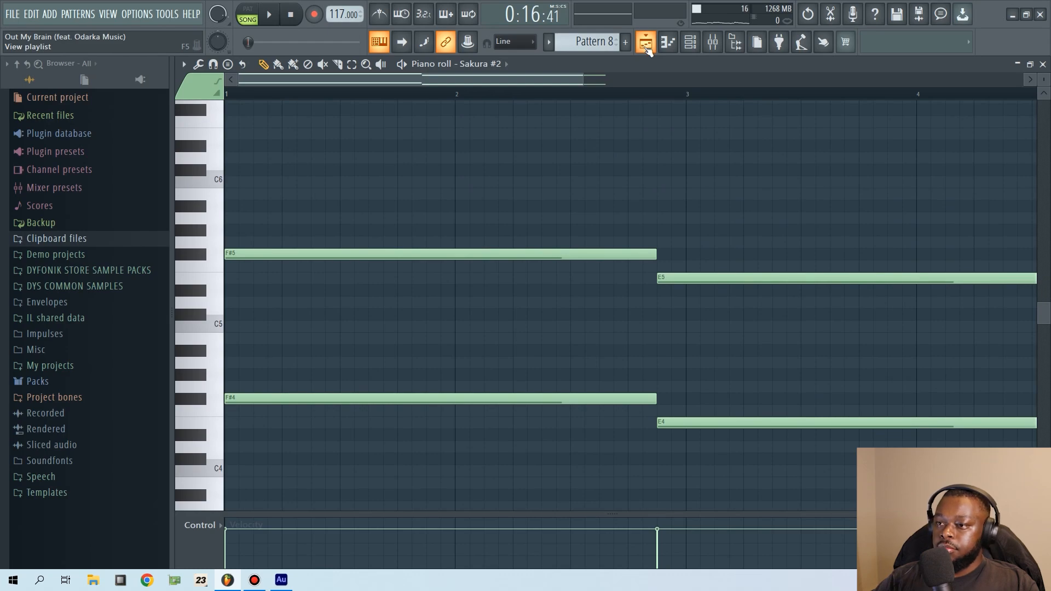
left_click(646, 46)
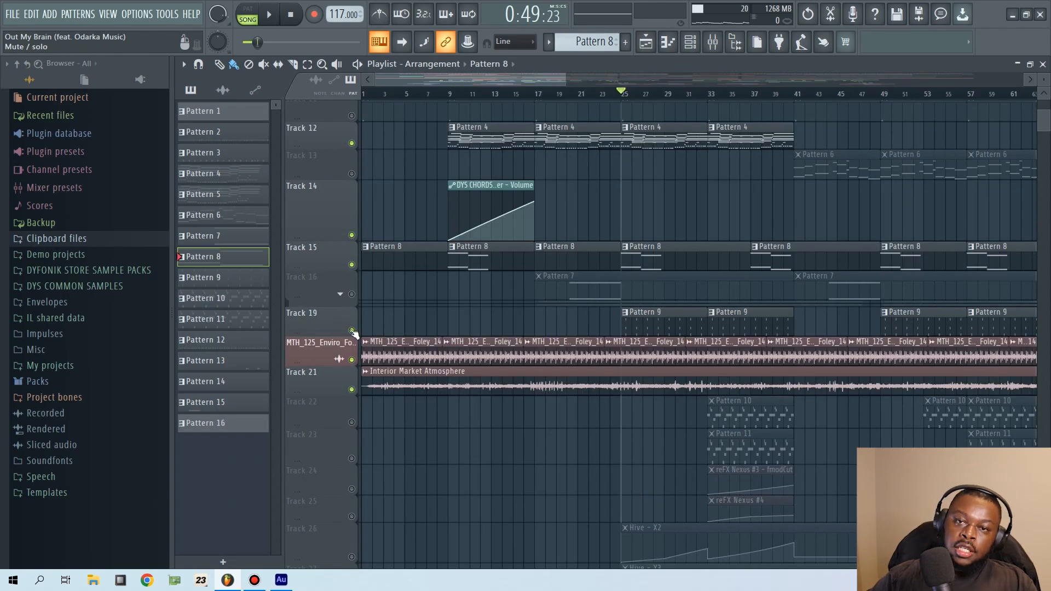
- Play the song from bar 25 to hear Pattern 9 on Track 19, and stop playback
scroll(400, 372, "down", 3)
key("space")
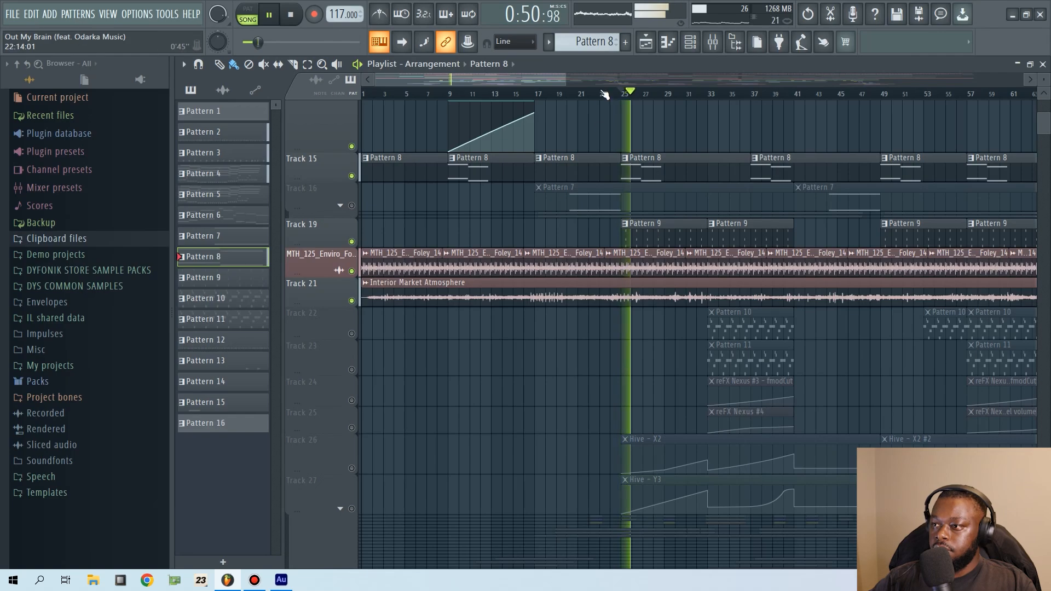
scroll(624, 97, "up", 5)
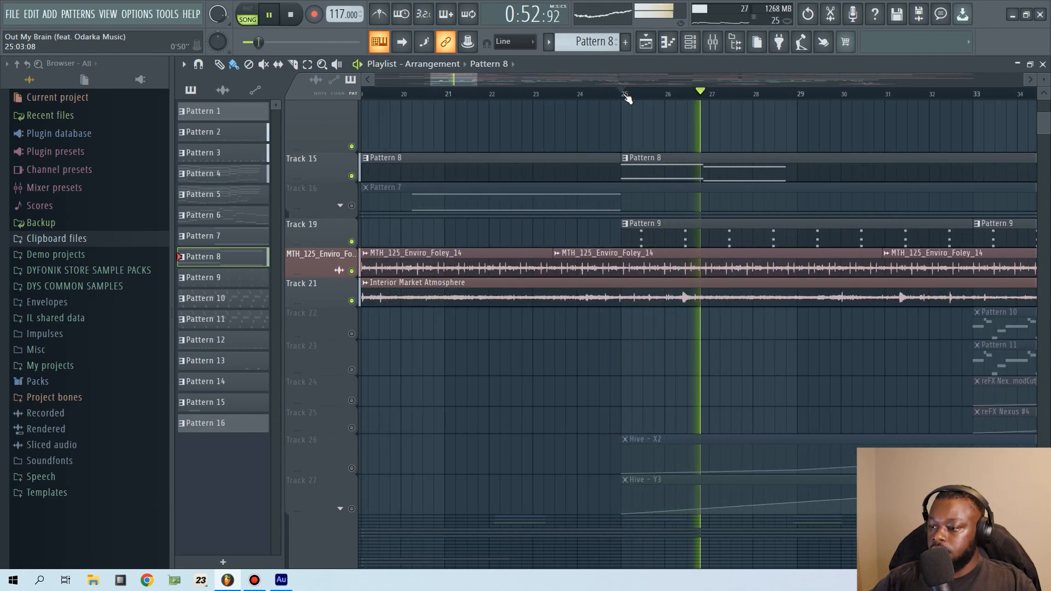
scroll(627, 97, "up", 2)
key("space")
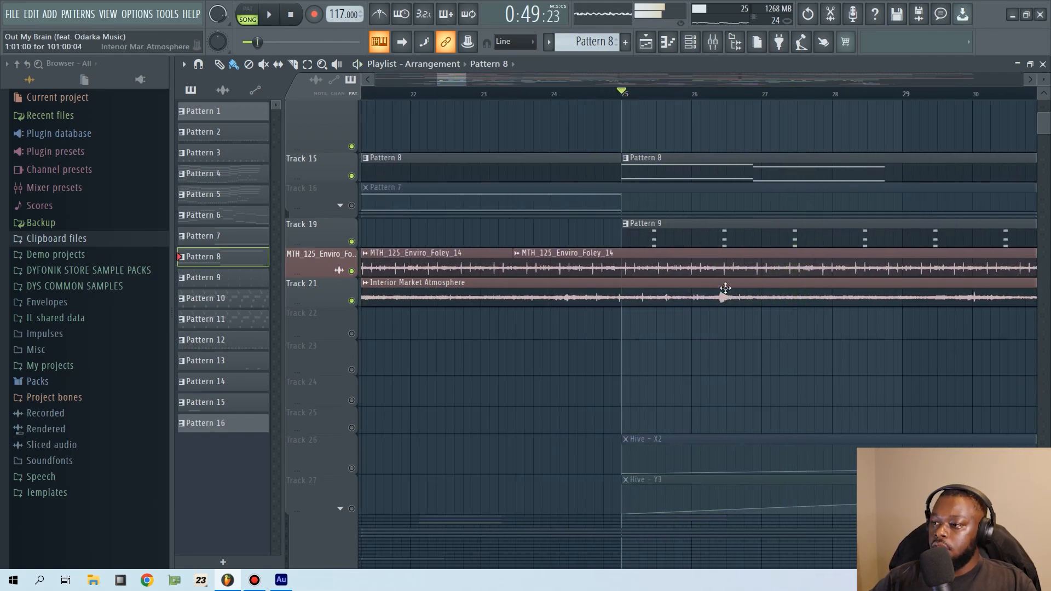
- Unmute Tracks 26 and 27, which hold the Hive - X2 and Hive - Y3 automation clips
scroll(706, 322, "down", 3)
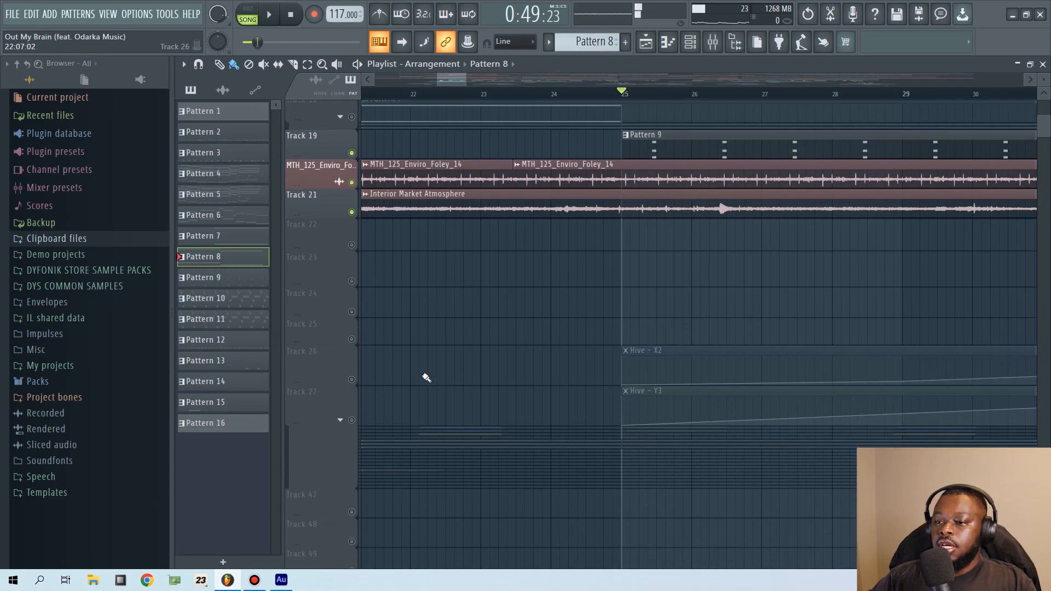
left_click(352, 380)
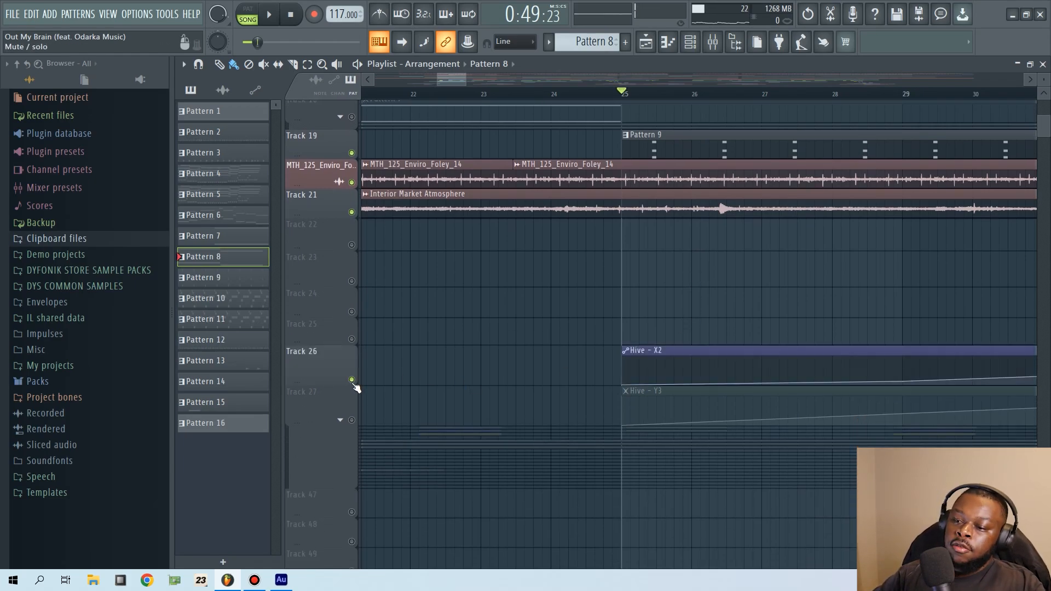
left_click(352, 420)
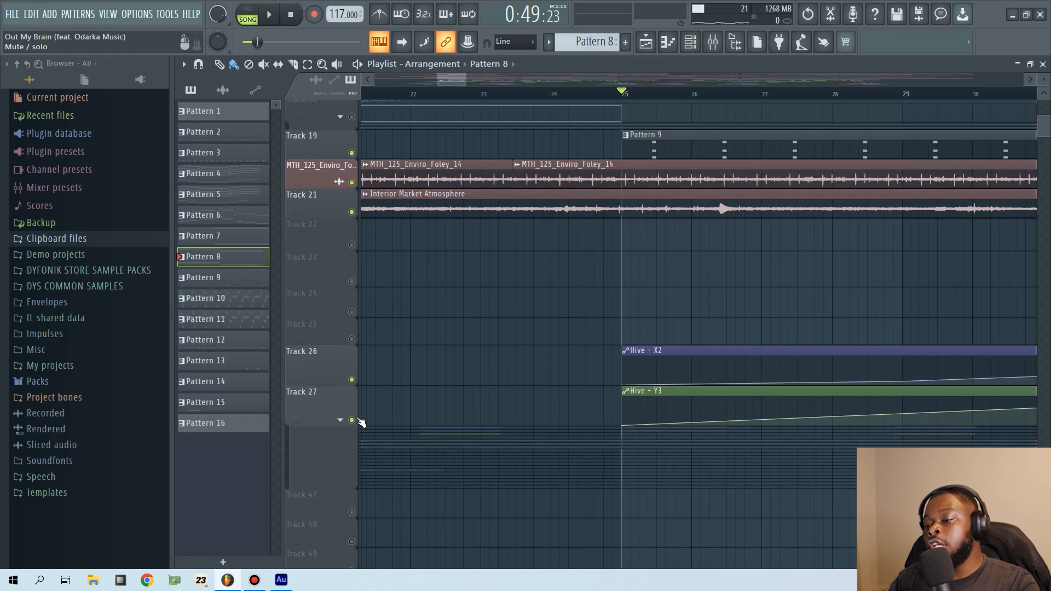
- Play the song from bar 25 to hear Pattern 9 with the Hive - X2 and Hive - Y3 automation
scroll(706, 281, "down", 3)
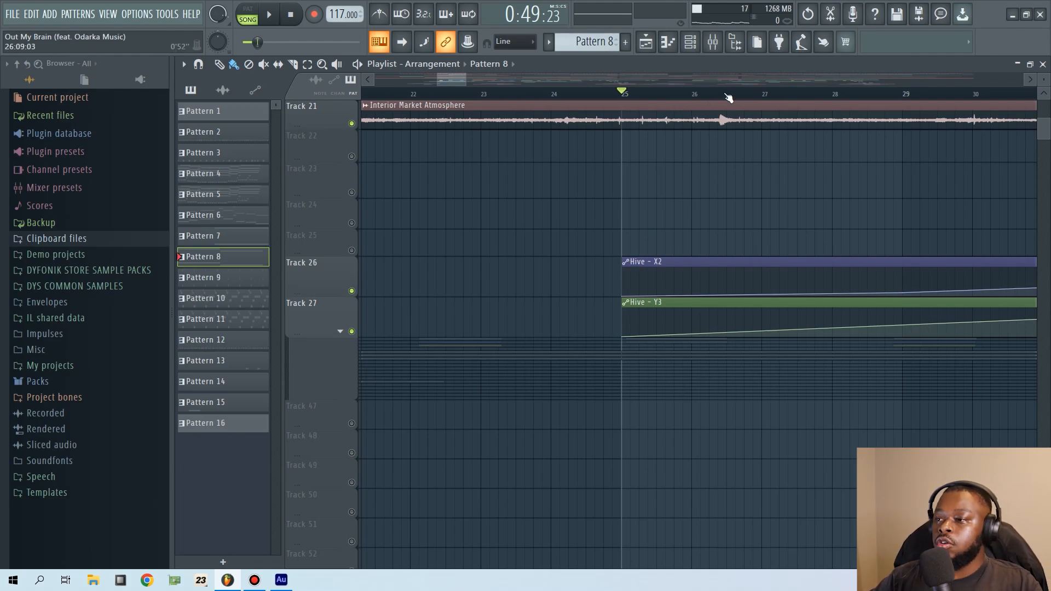
scroll(715, 96, "down", 3)
scroll(794, 186, "up", 6)
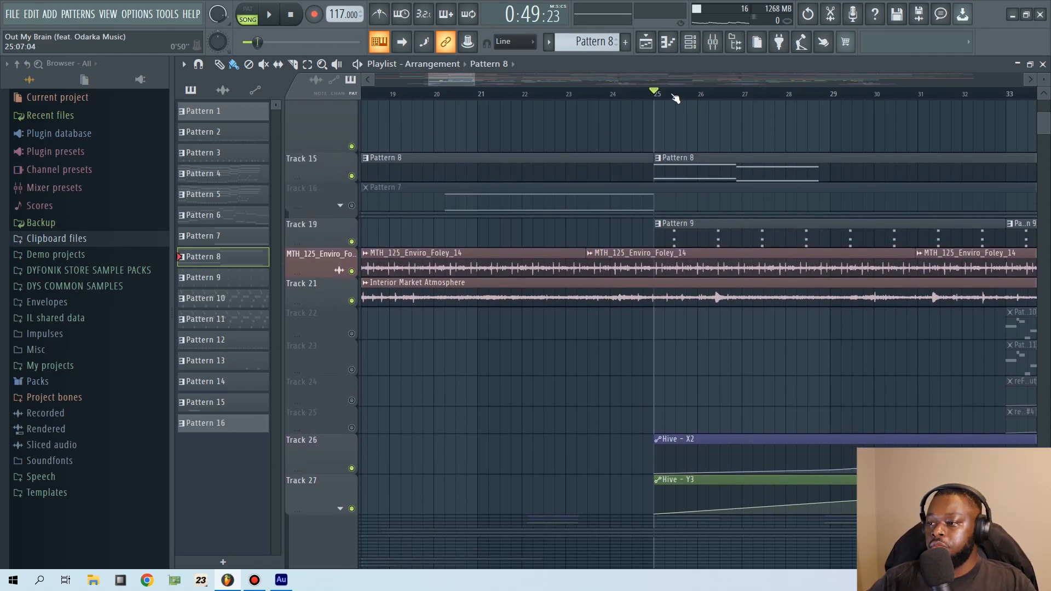
scroll(676, 99, "down", 1)
left_click_drag(694, 263, 532, 322)
key("space")
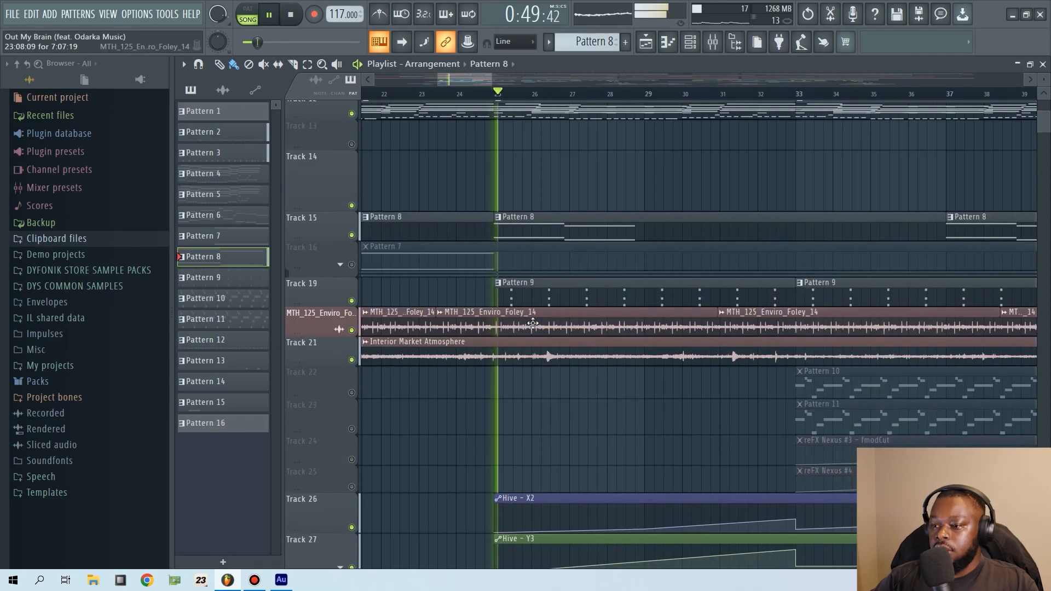
scroll(557, 365, "down", 3)
scroll(557, 365, "down", 1)
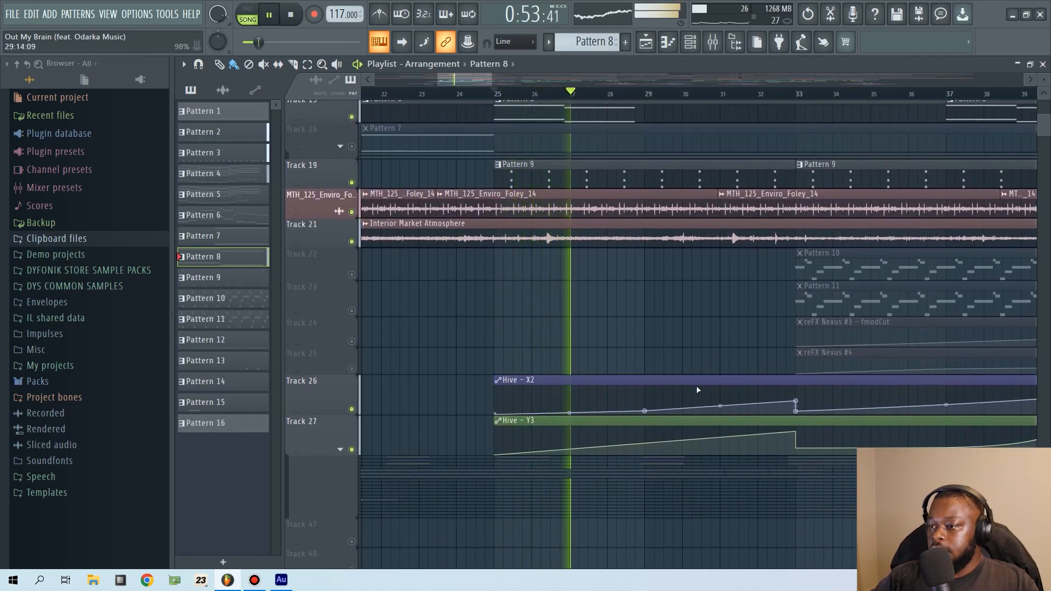
scroll(695, 344, "up", 2)
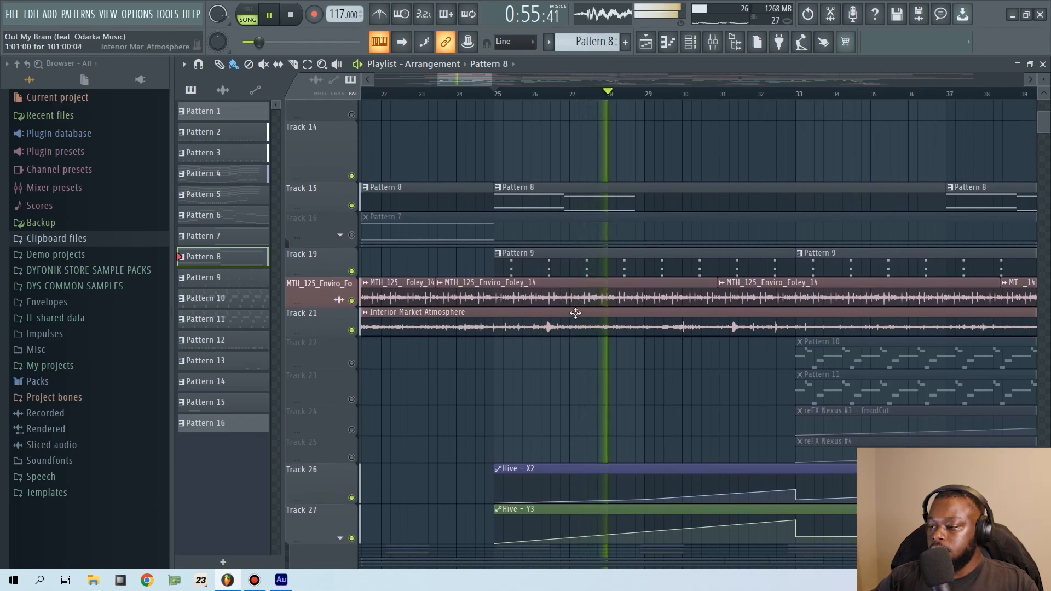
- Unmute Tracks 22 to 25 with Patterns 10 and 11 and the reFX Nexus automation during playback
left_click(352, 400)
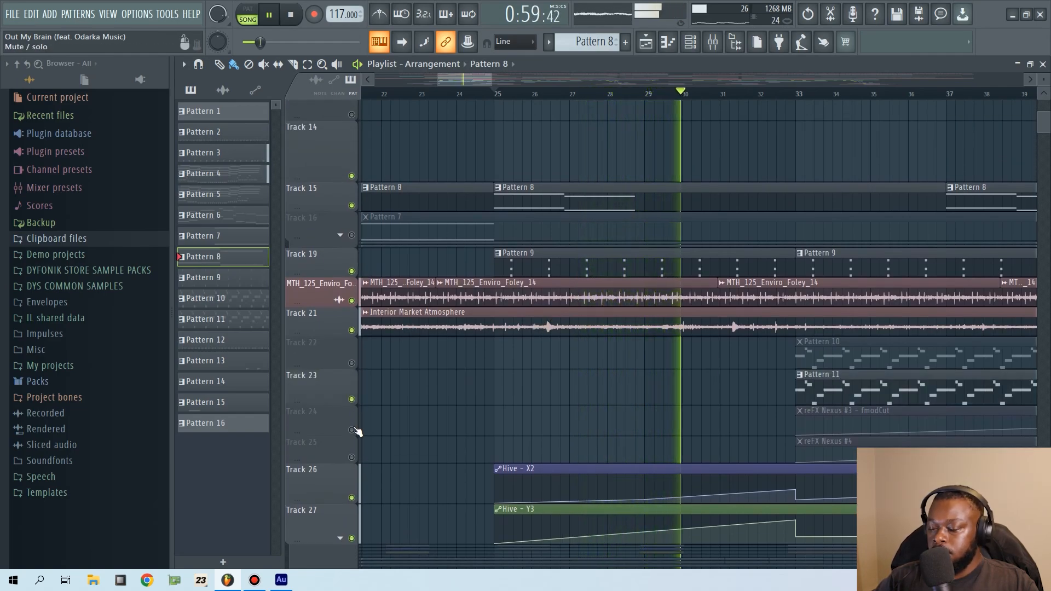
left_click(352, 431)
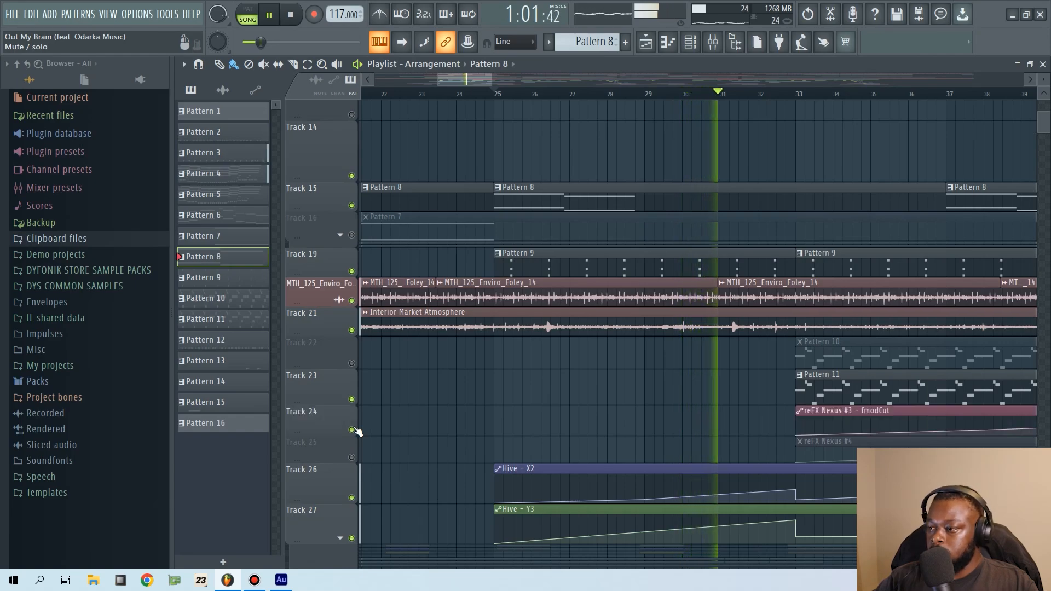
left_click(352, 457)
left_click(352, 363)
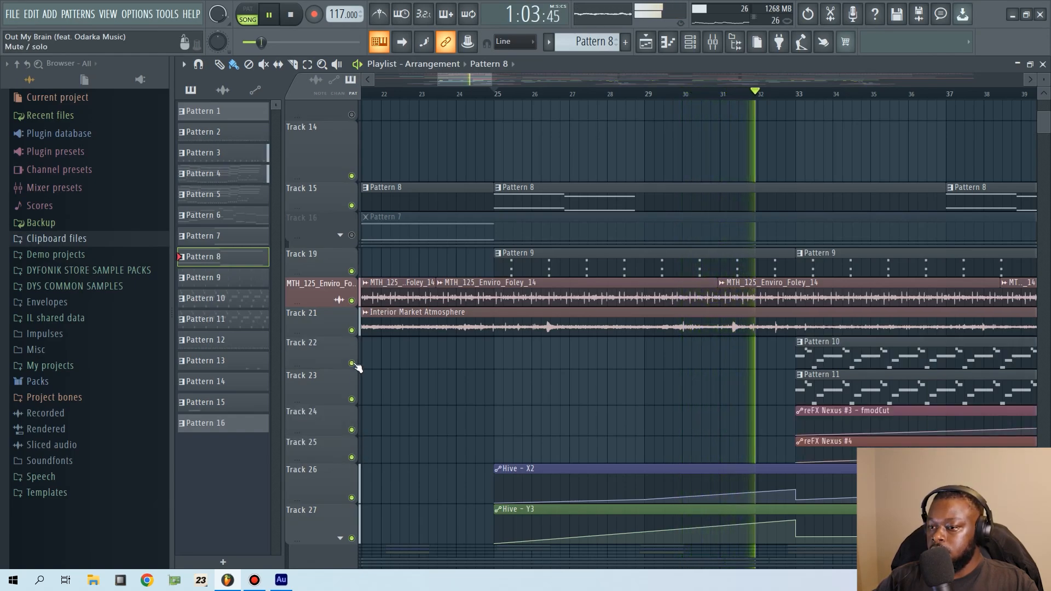
- Examine and play Pattern 9's stabbed chord notes in the Hive piano roll, and return to the Playlist
scroll(593, 94, "down", 2)
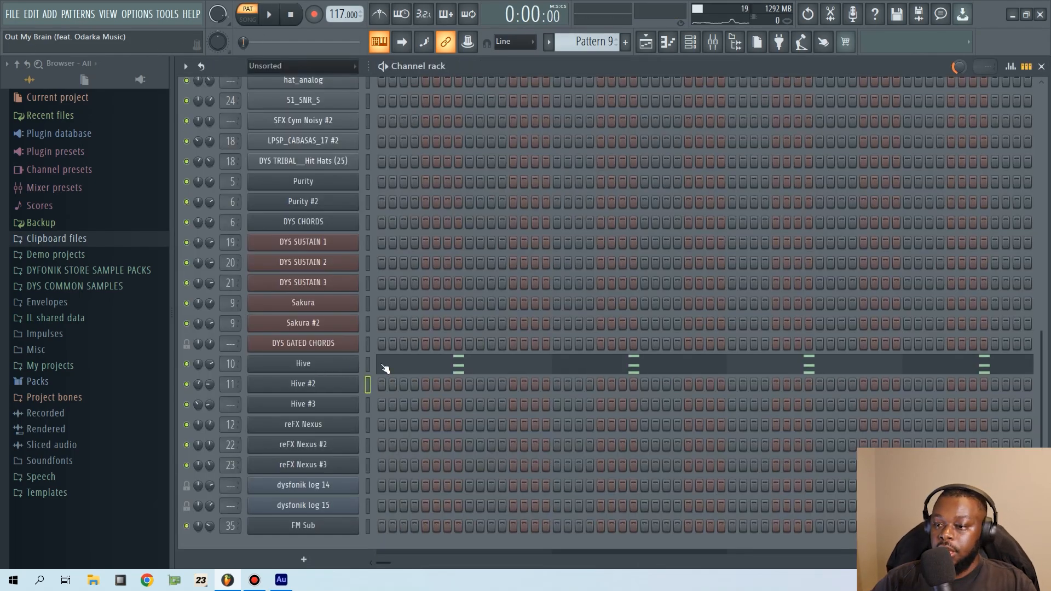
left_click(385, 369)
key("space")
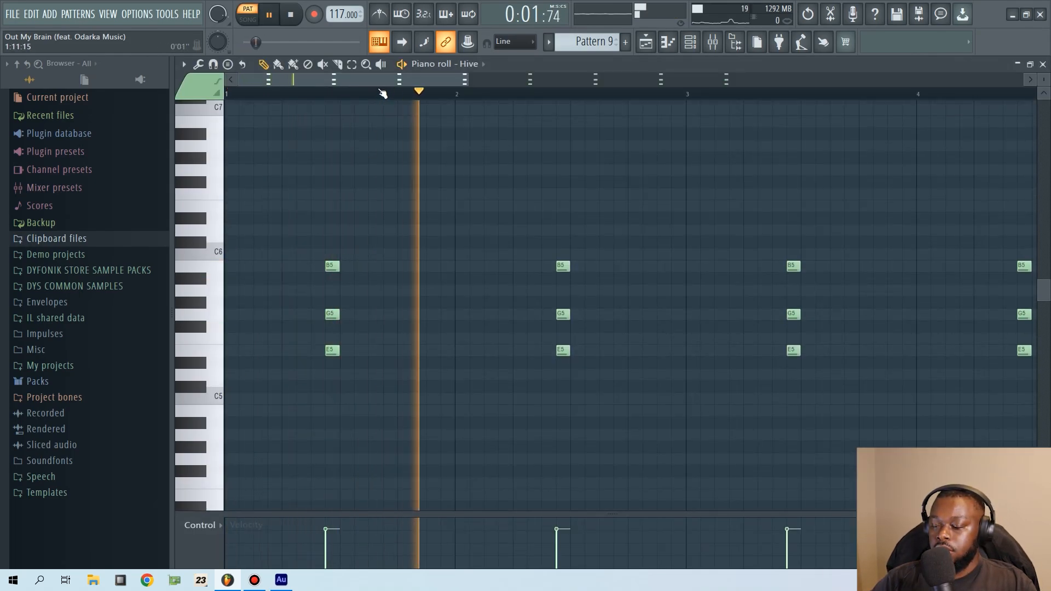
scroll(382, 91, "down", 4)
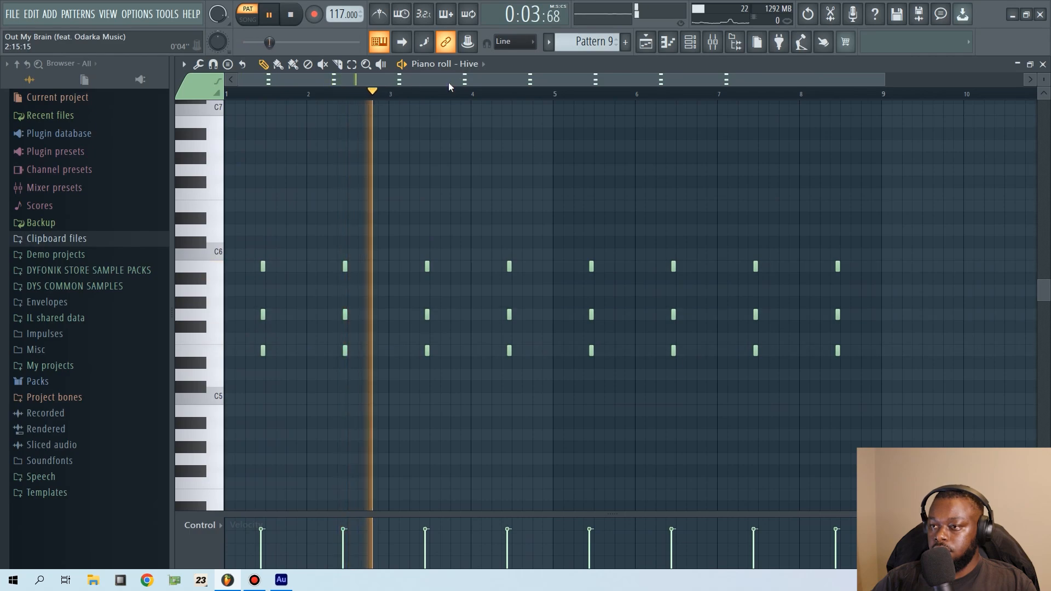
scroll(445, 92, "up", 4)
key("space")
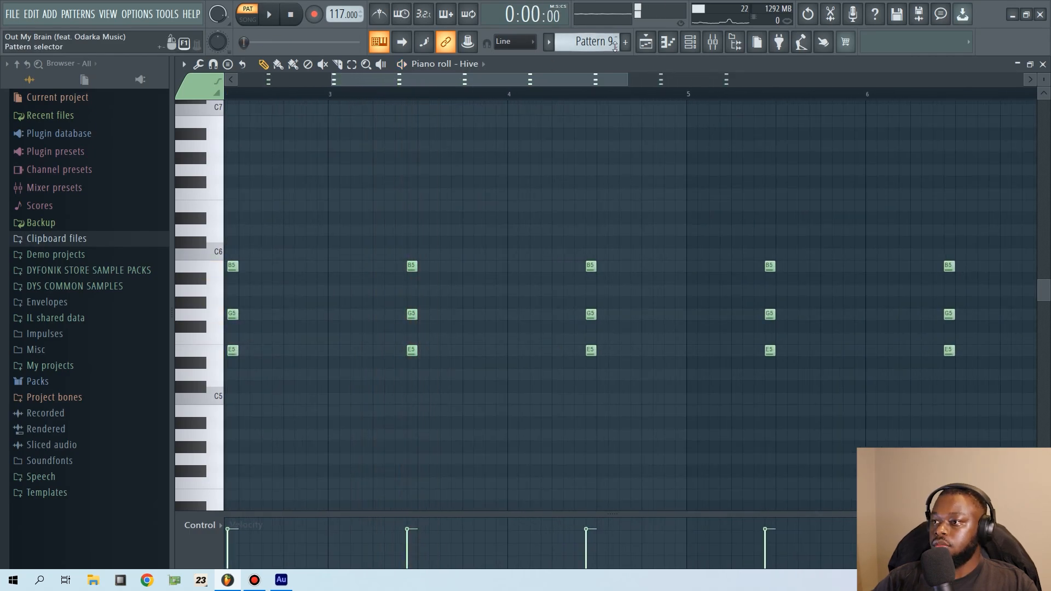
left_click(646, 42)
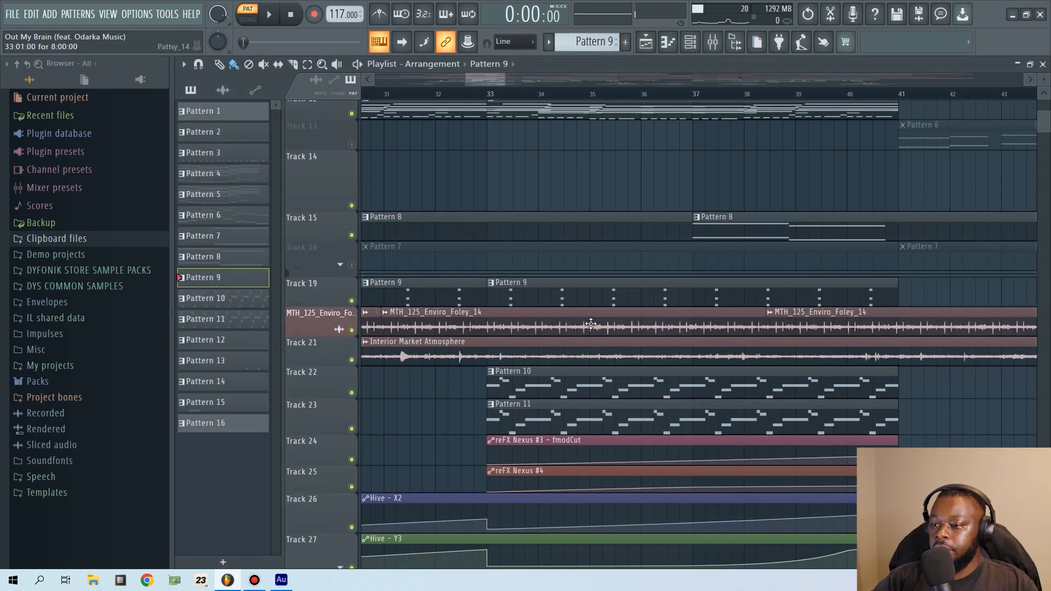
- Select Pattern 10 on Track 22, show its channels in the channel rack and play it in pattern mode
left_click(564, 381)
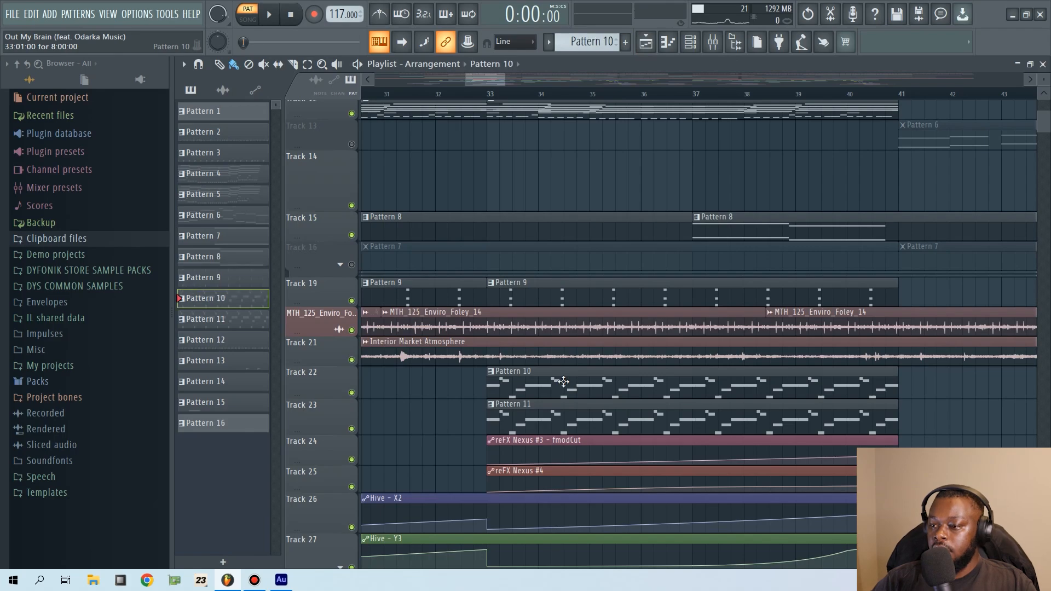
left_click(491, 95)
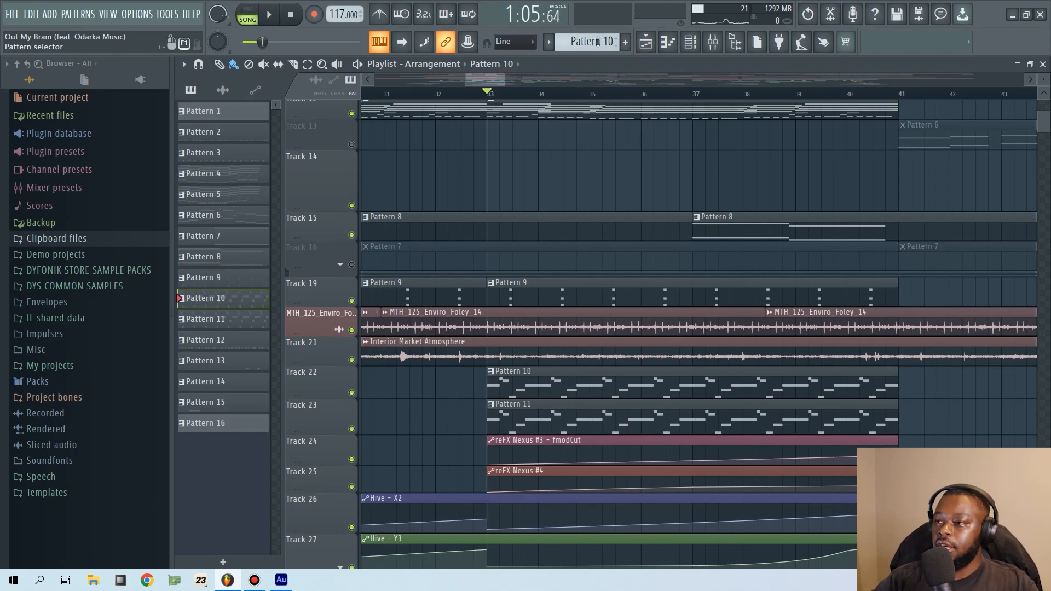
left_click(690, 42)
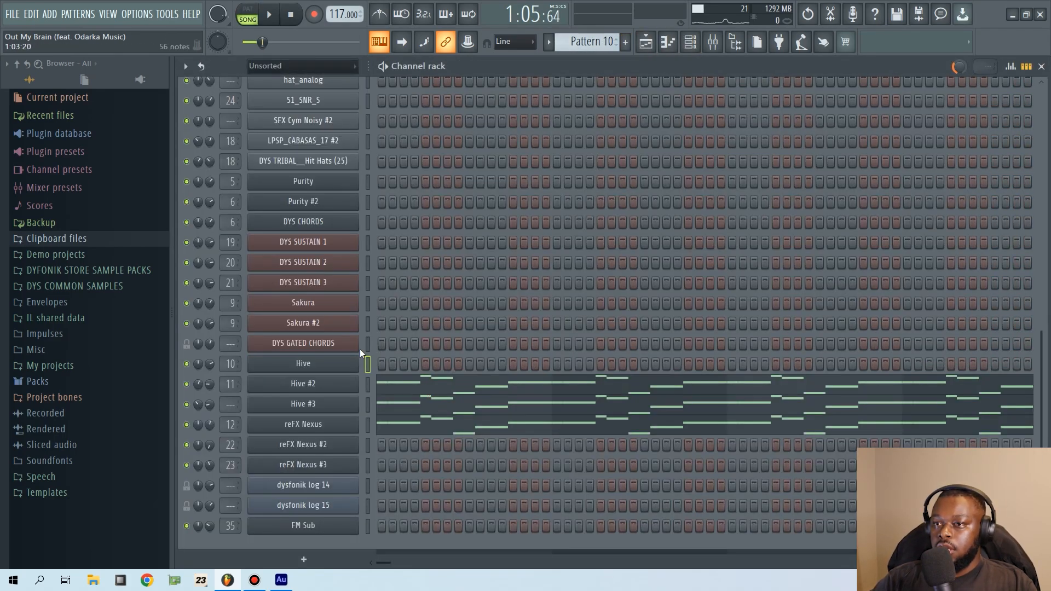
key("l")
key("space")
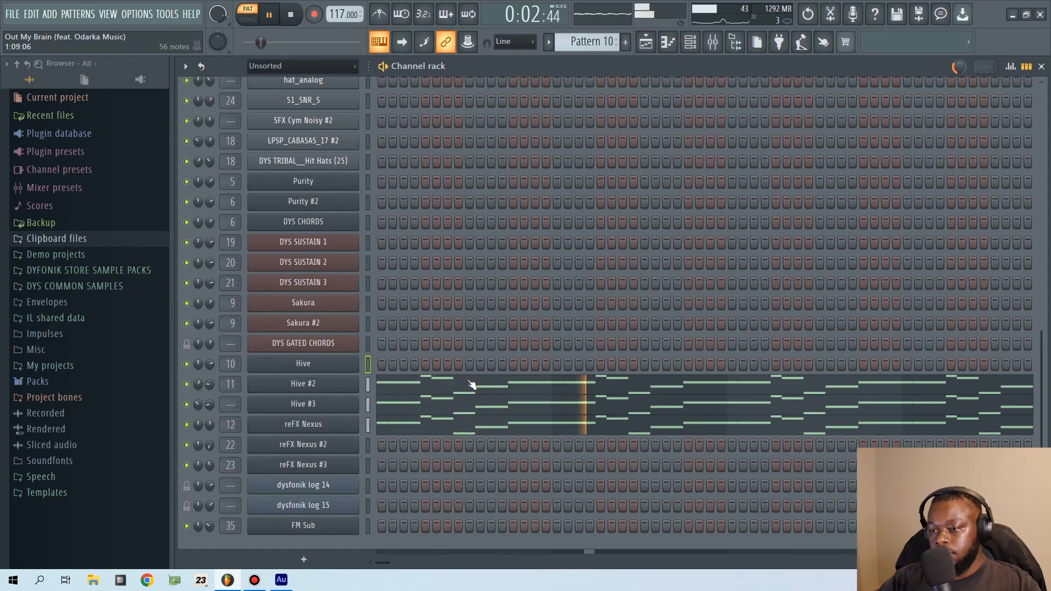
- Examine Pattern 10's melody in the Hive #2 piano roll while it plays, and stop playback
left_click(471, 386)
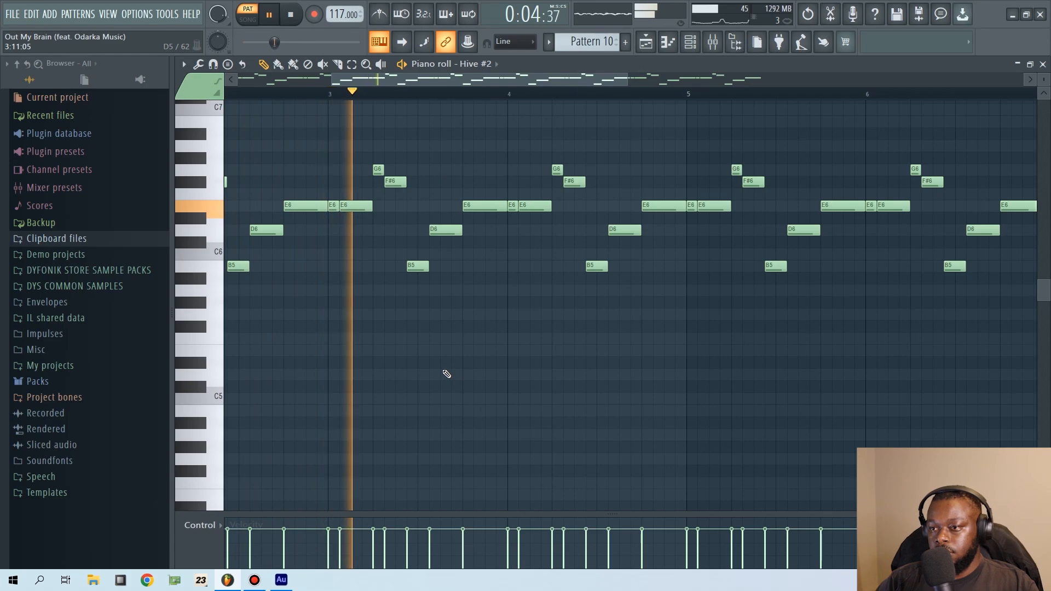
scroll(432, 355, "up", 3)
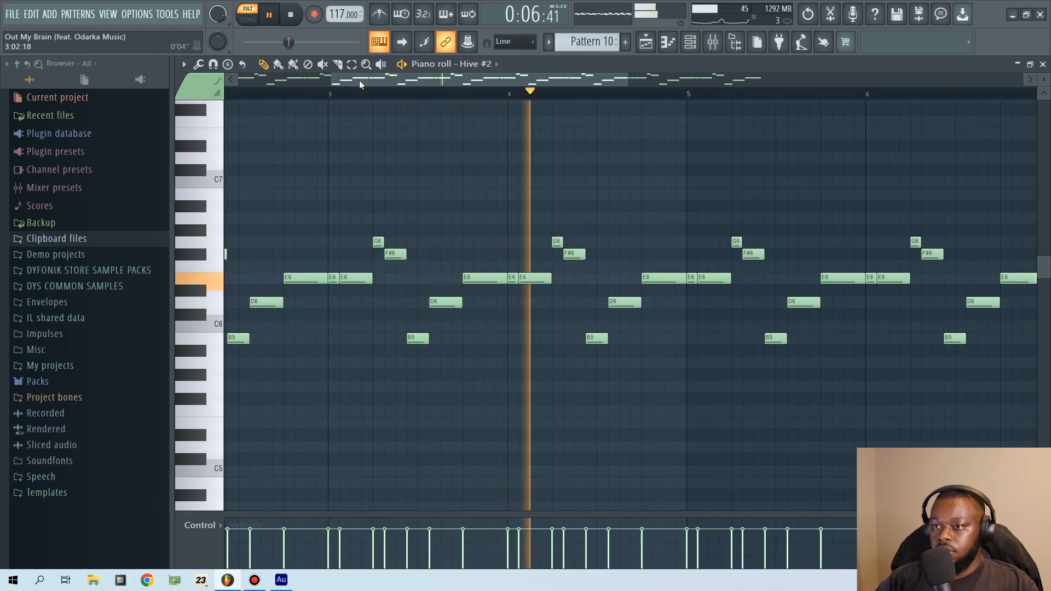
key("space")
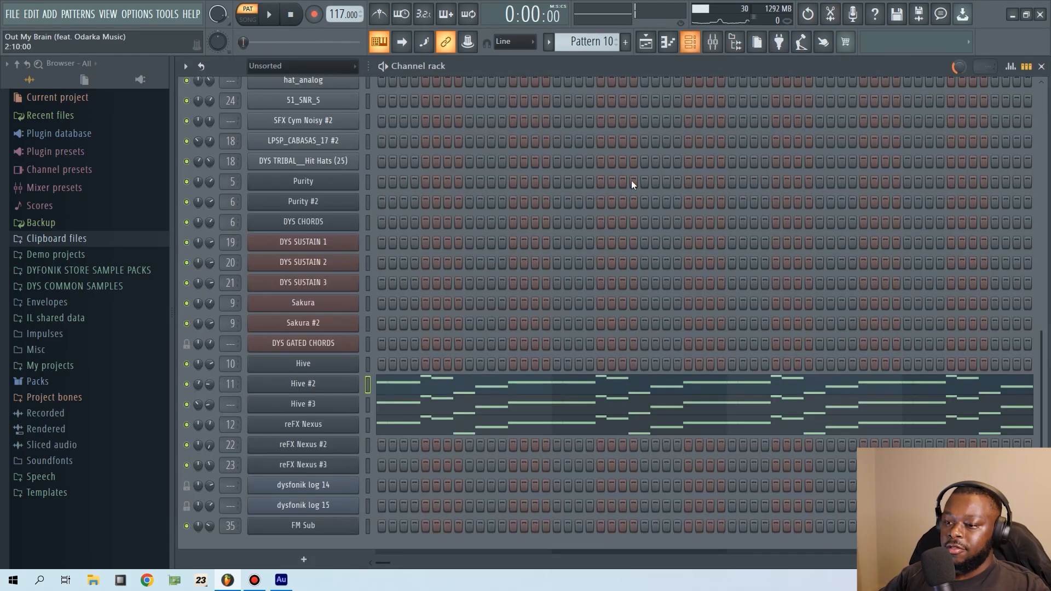
- Check the effect chain on Hive #2's mixer track and return to the Playlist
left_click(690, 42)
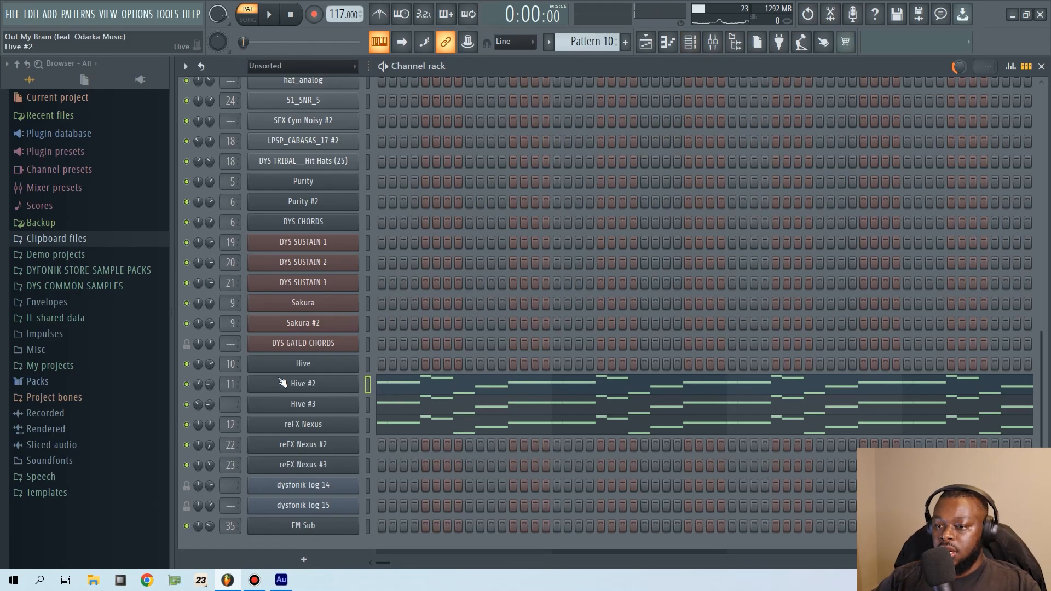
left_click(712, 44)
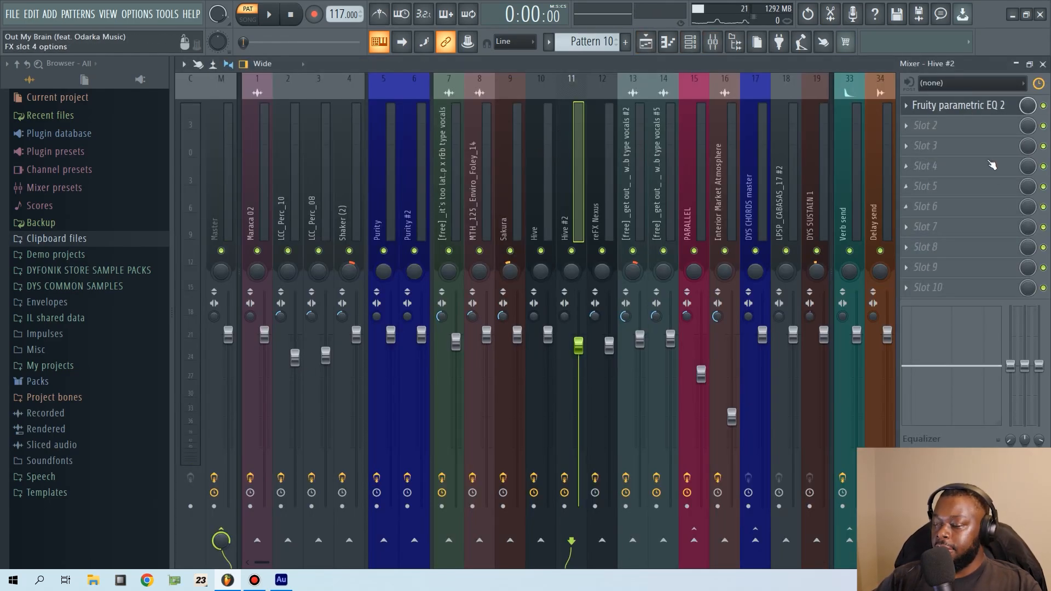
left_click(646, 43)
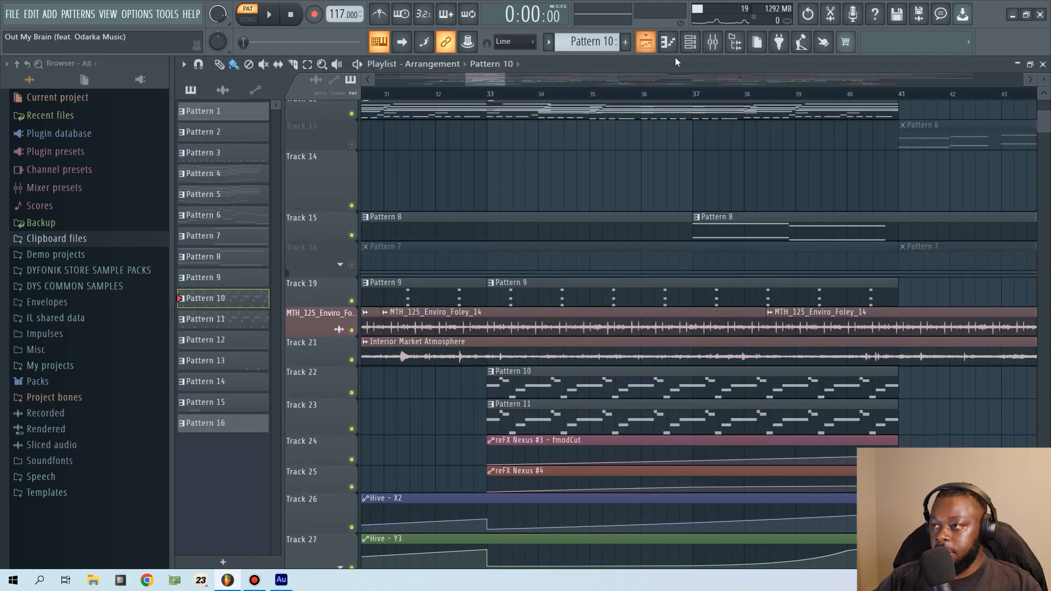
- Examine the preset loaded in the Hive #2 instrument from the channel rack, close it and return to the Playlist
left_click(690, 42)
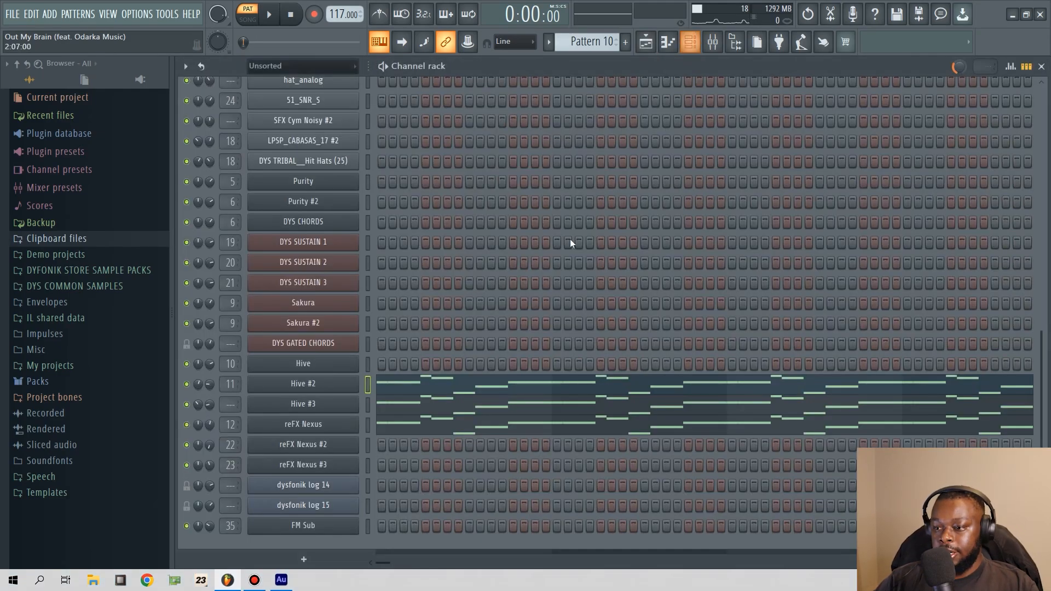
left_click(315, 385)
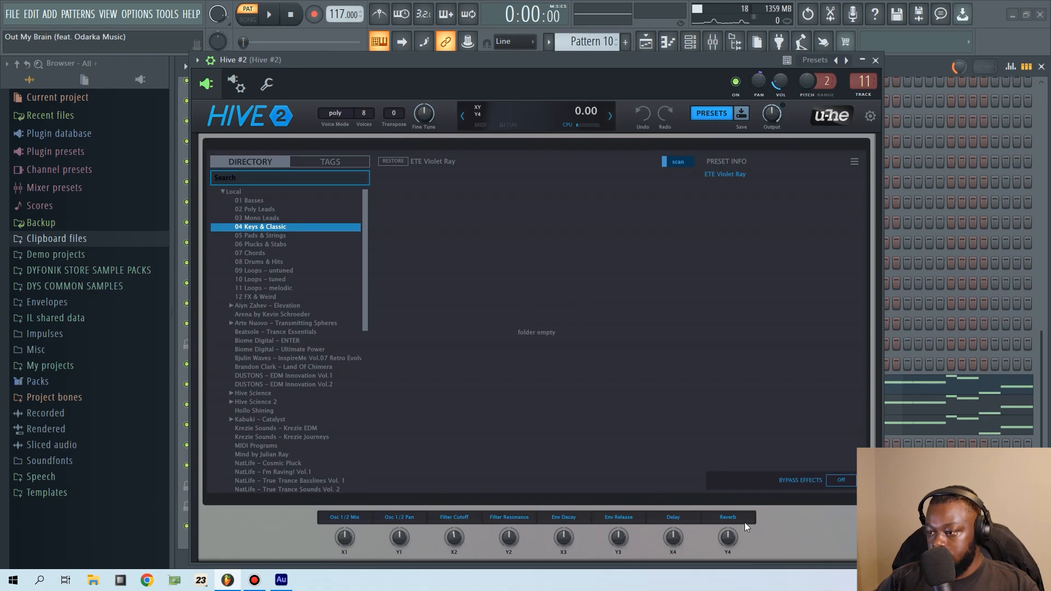
left_click(875, 60)
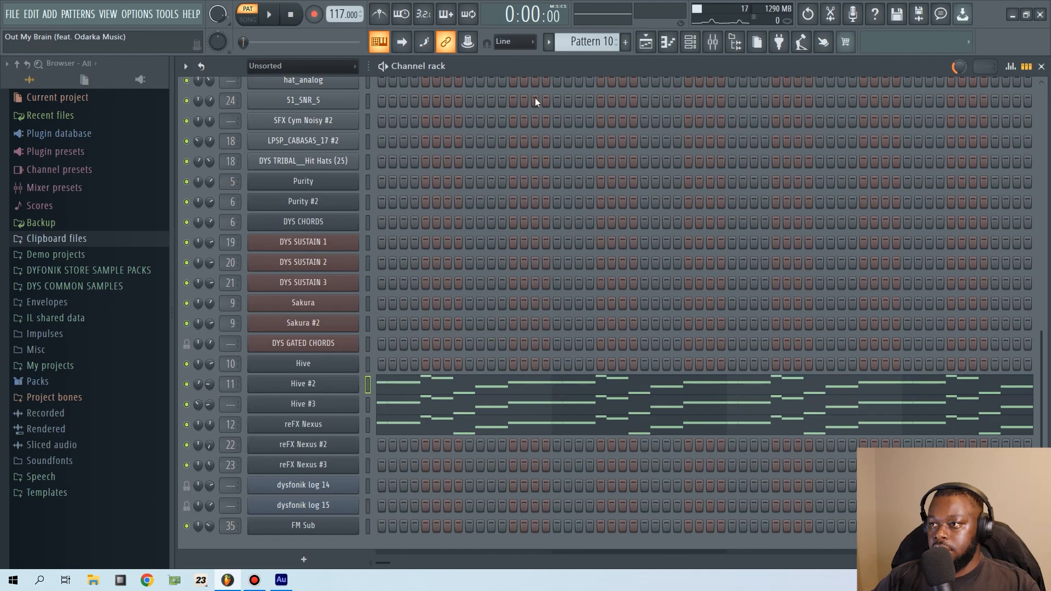
left_click(646, 42)
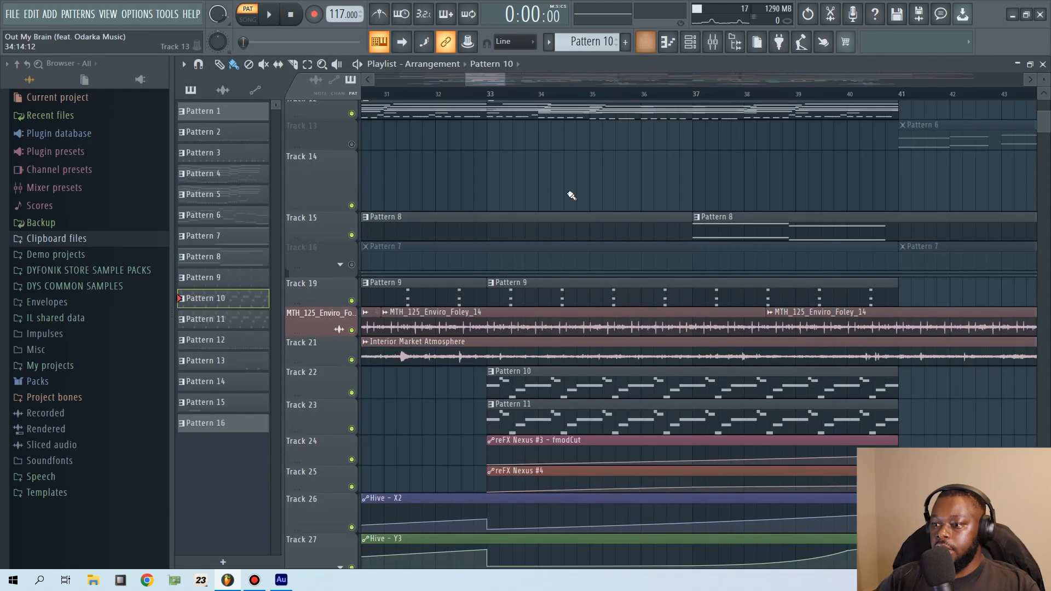
- Play the arrangement in song mode from bar 33, reviewing its tracks and automation clips, and stop playback
left_click(491, 98)
scroll(511, 337, "down", 3)
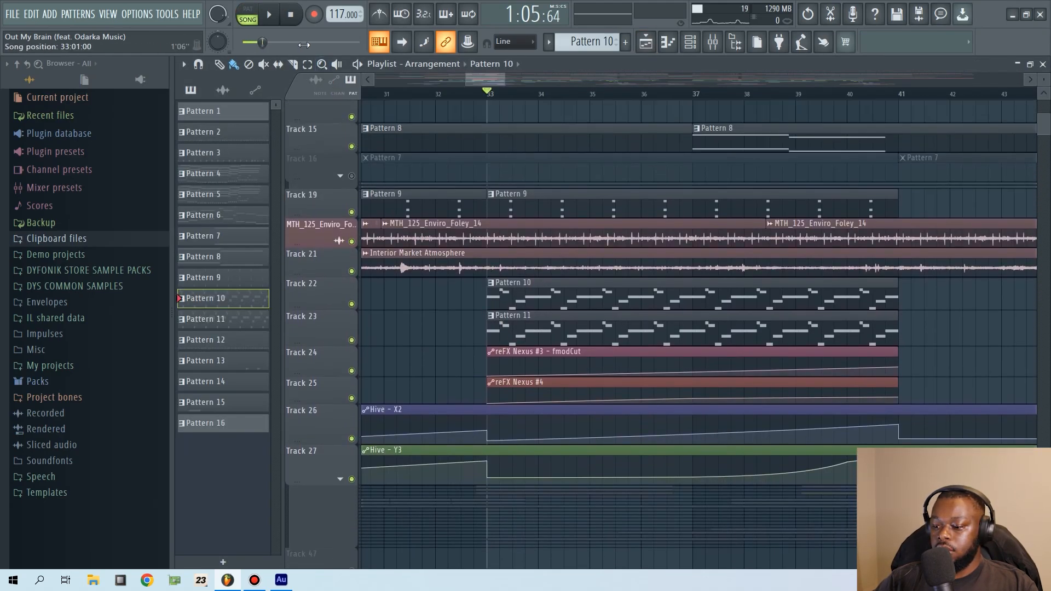
key("space")
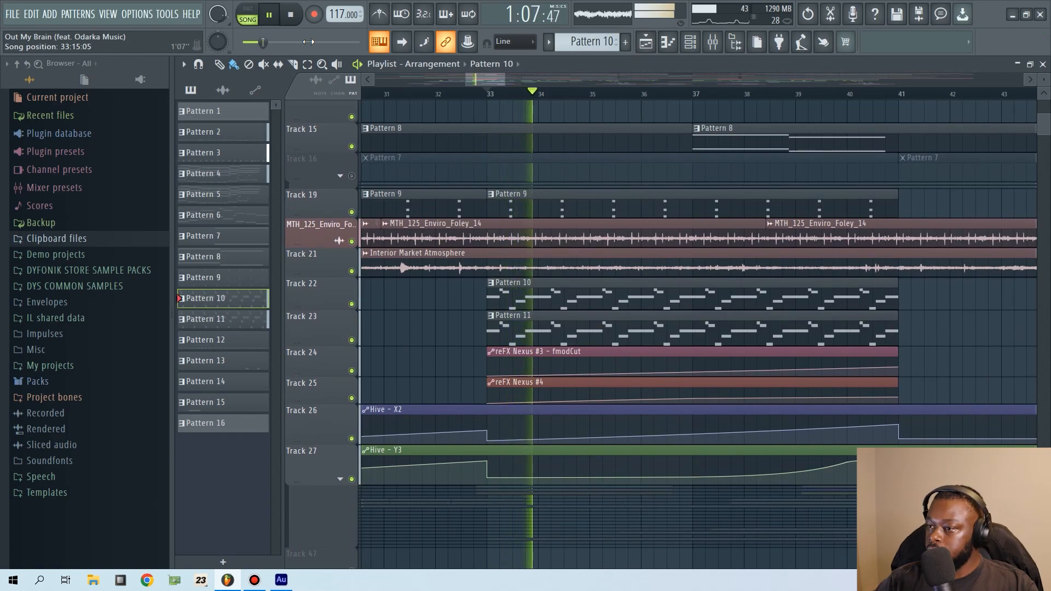
scroll(628, 141, "up", 5)
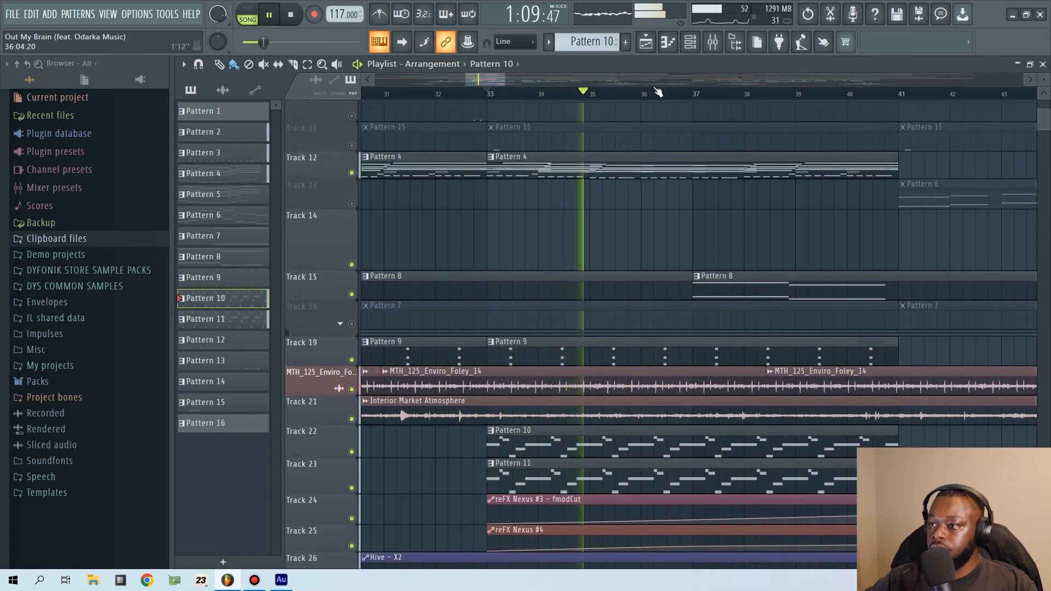
scroll(656, 93, "down", 3)
scroll(662, 165, "down", 8)
key("space")
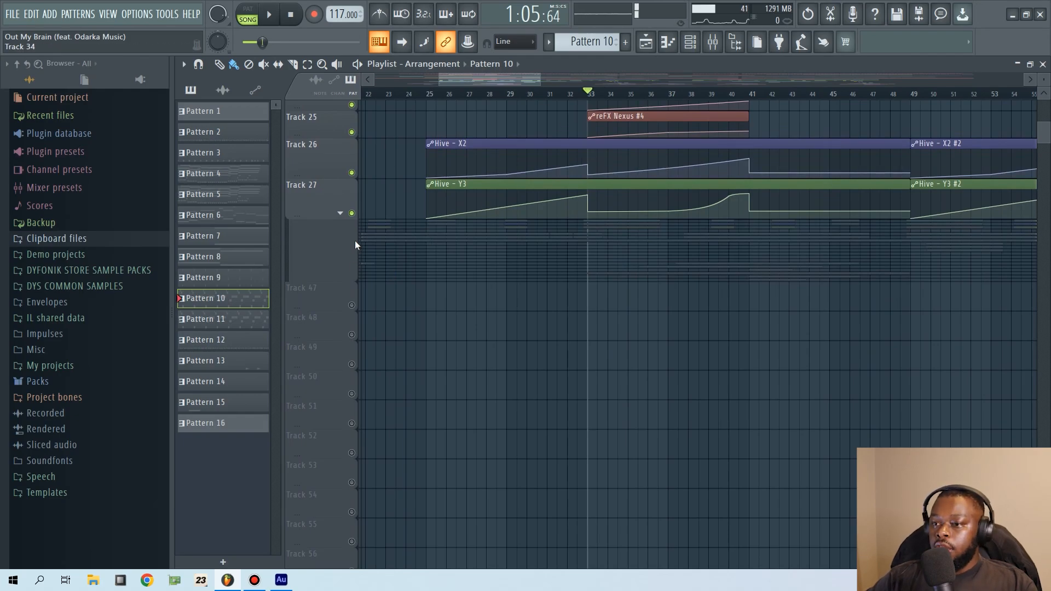
- Expand the track group under Track 27 and unmute the vocal Tracks 28, 29 and 30
left_click(340, 213)
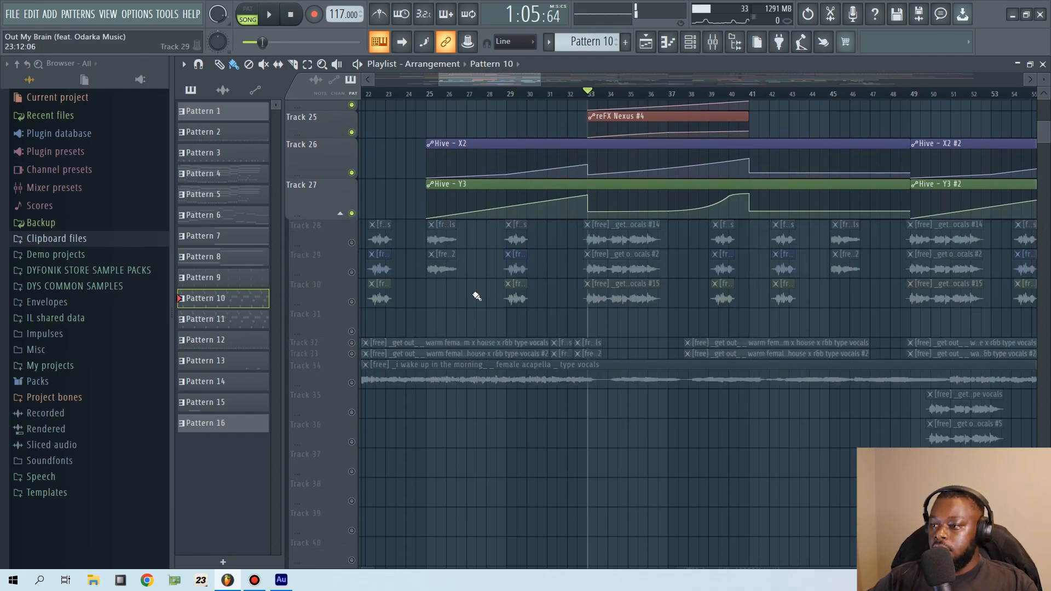
left_click(352, 242)
left_click(352, 272)
left_click(352, 301)
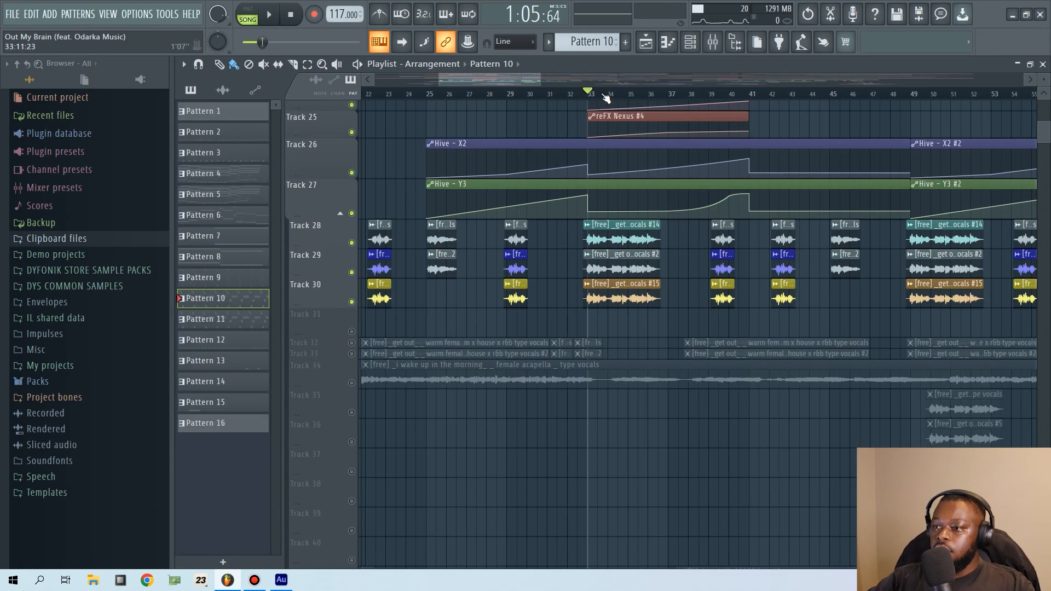
- Solo the vocal Tracks 28, 29 and 30 together and play them from bar 33
scroll(606, 98, "up", 5)
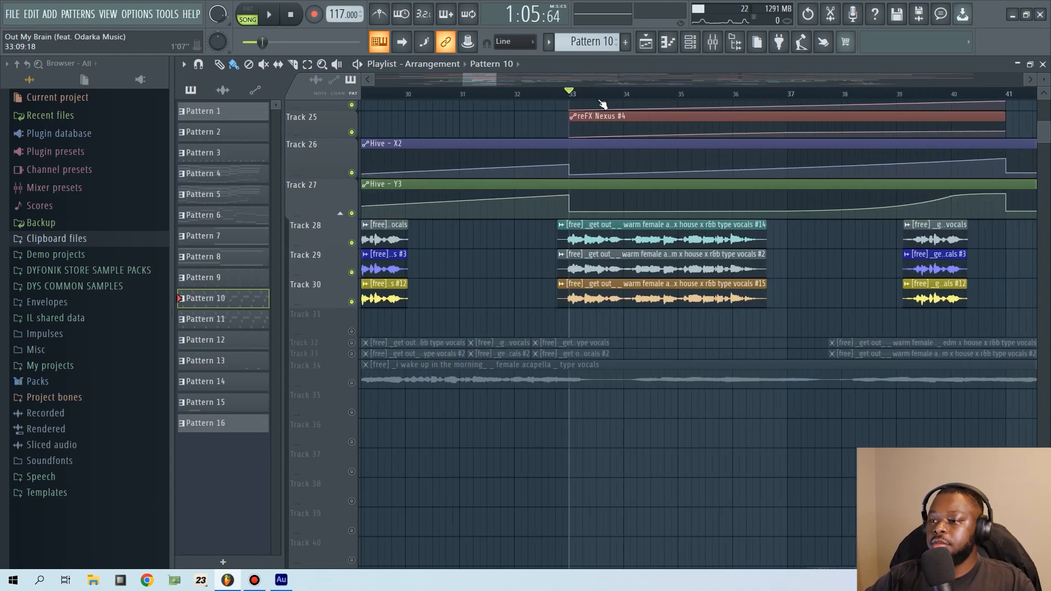
scroll(602, 104, "up", 1)
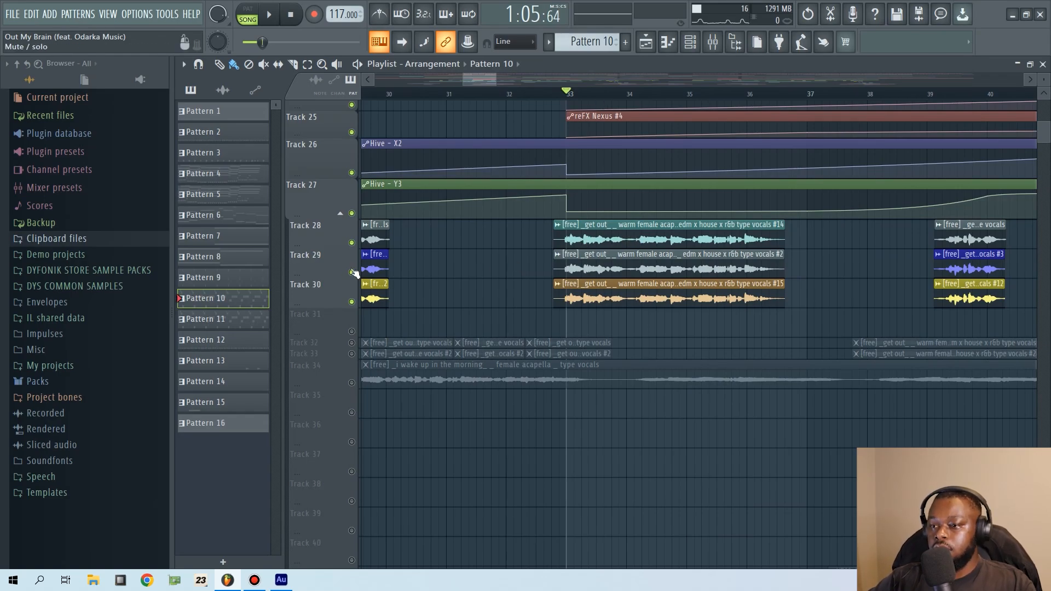
right_click(352, 243)
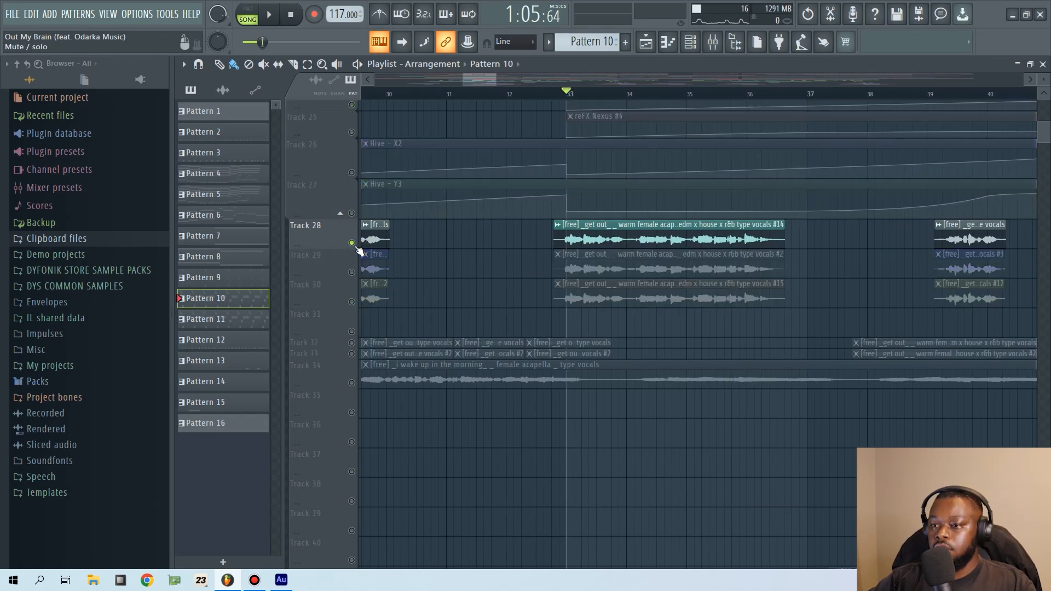
left_click(352, 272)
left_click(352, 301)
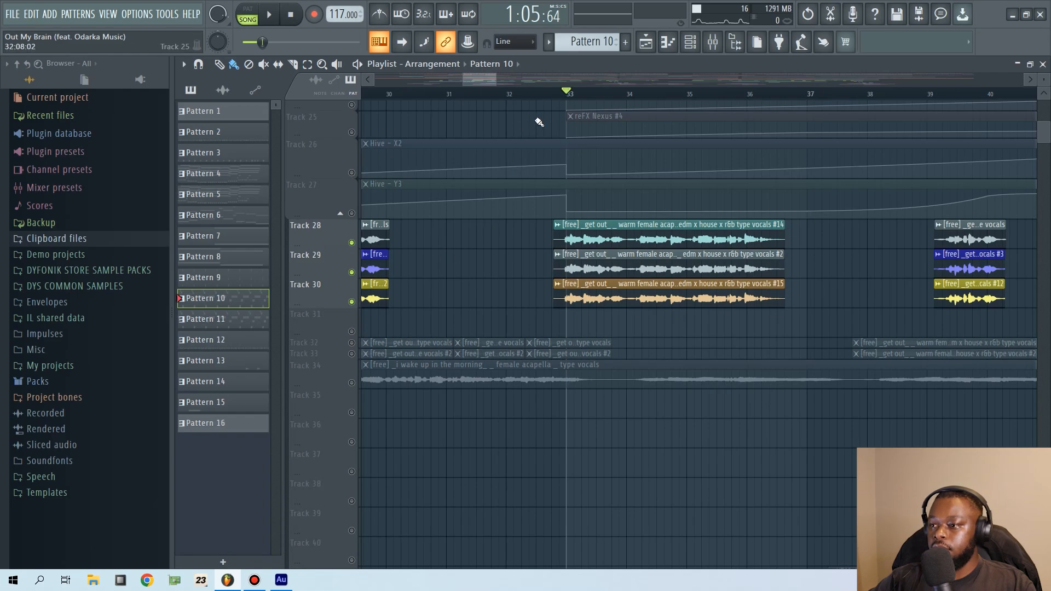
key("space")
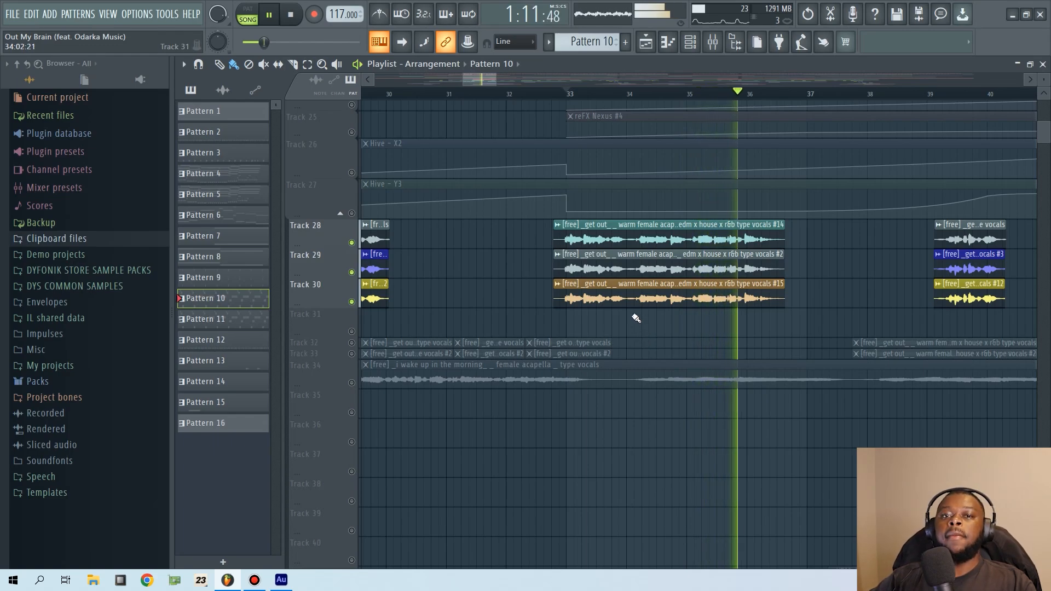
key("space")
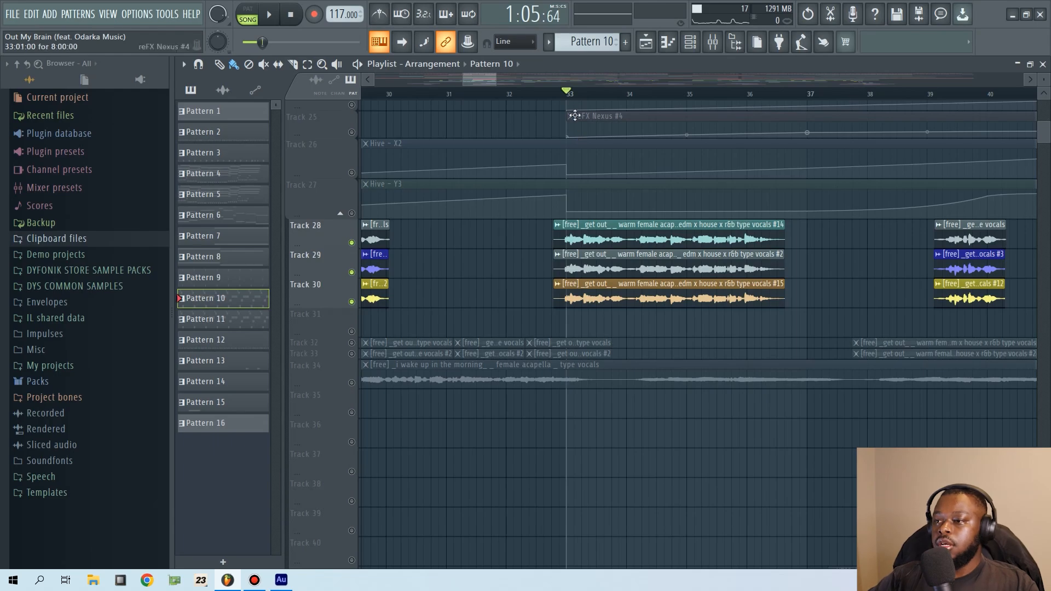
- Mute Tracks 30 and 29 and play Track 28's vocal clip #14 on its own
scroll(570, 103, "up", 3)
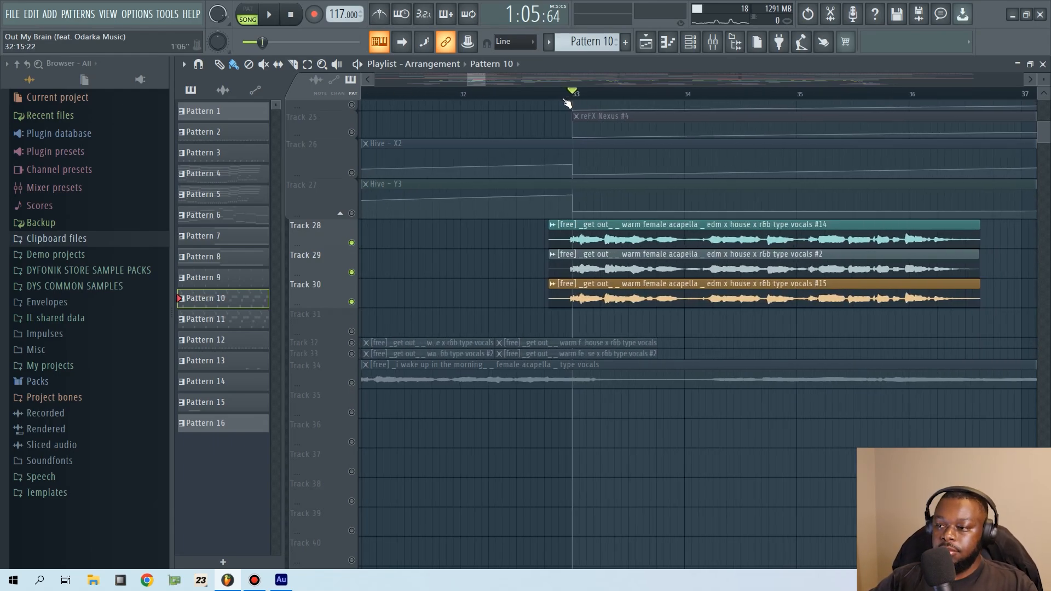
left_click(352, 301)
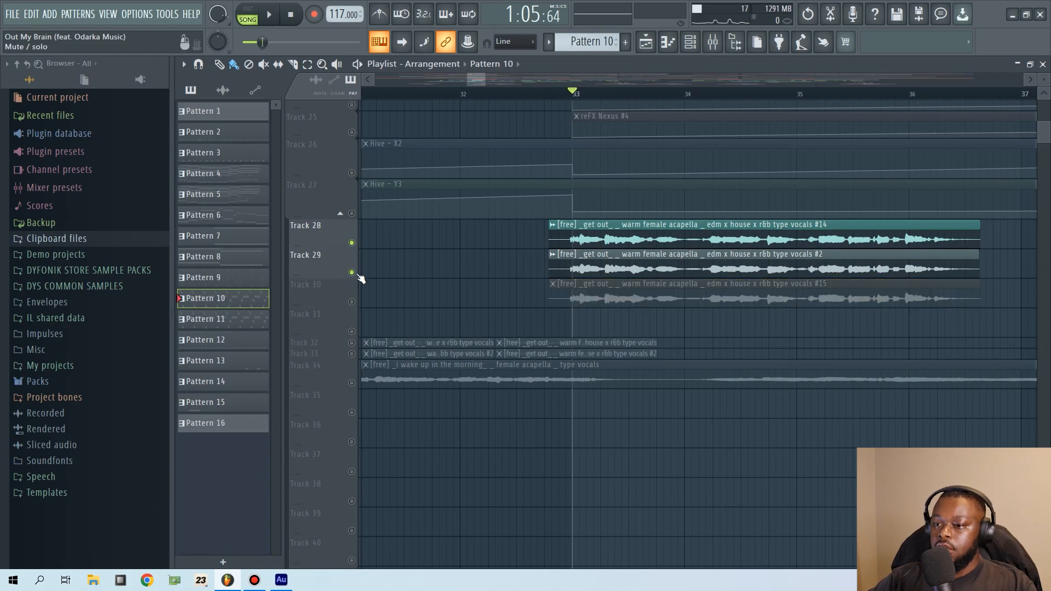
left_click(352, 272)
key("space")
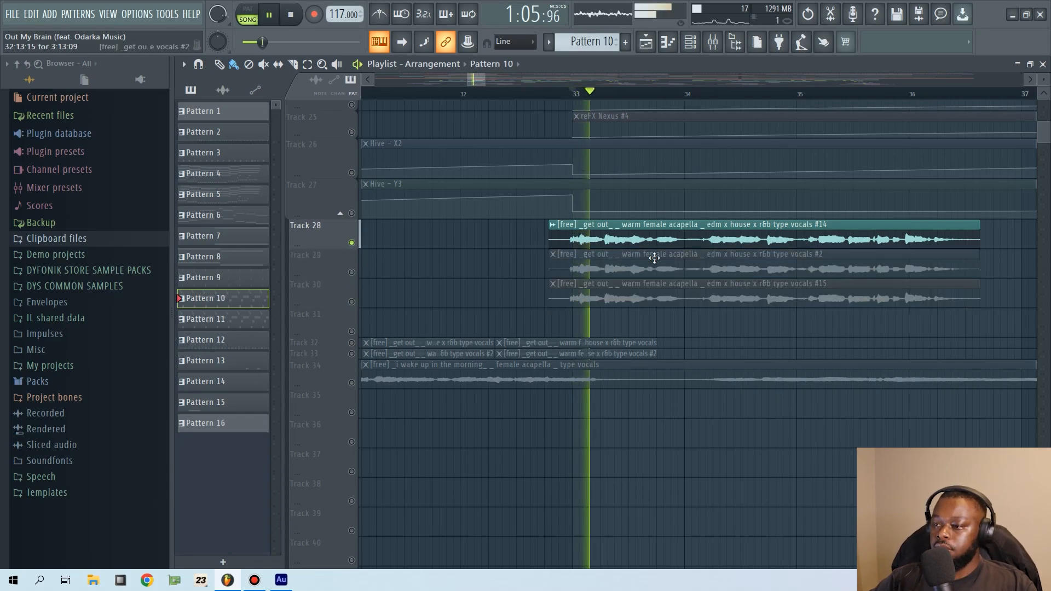
left_click(627, 237)
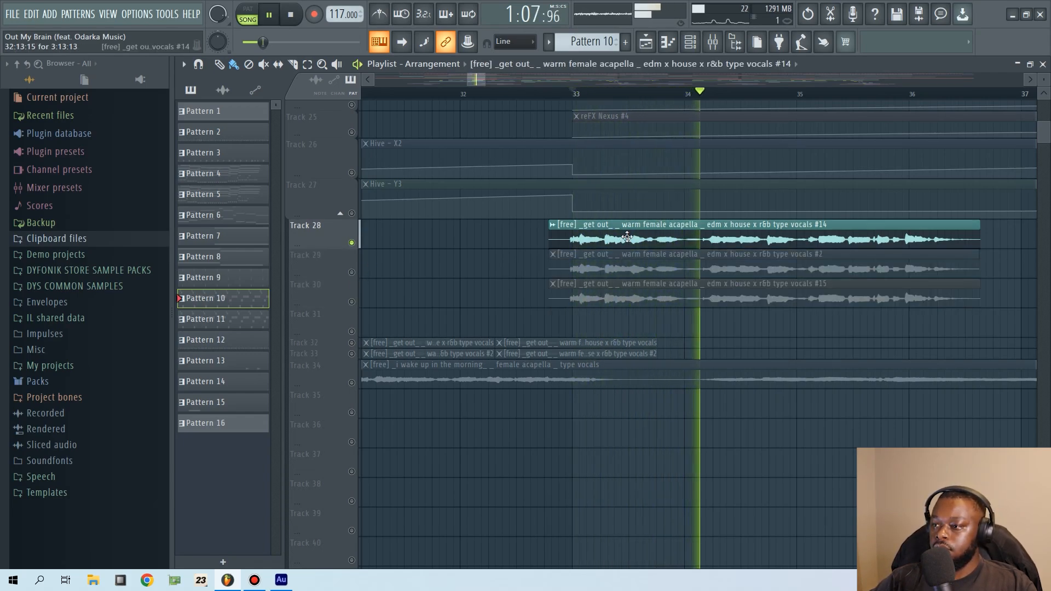
key("space")
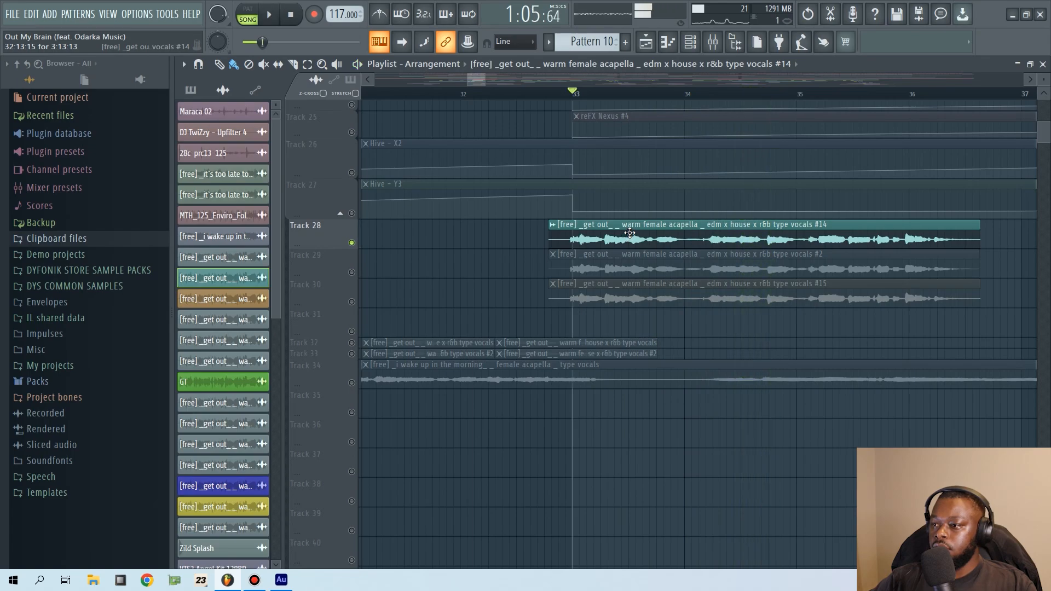
- Show the mixer track of Track 28's vocal clip and play the vocal while watching its levels and routing
double_click(629, 234)
left_click(712, 43)
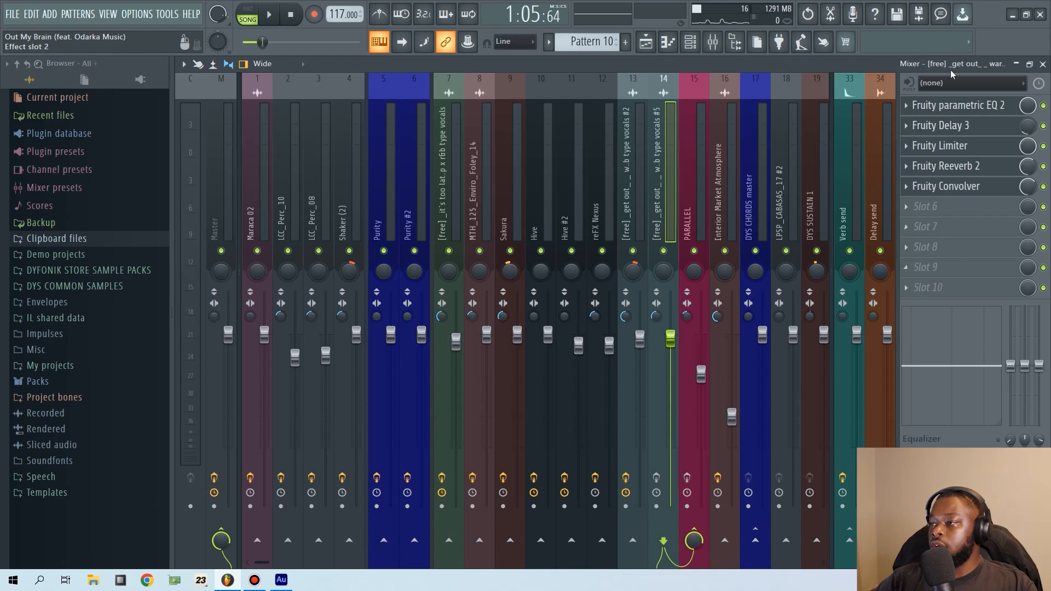
key("space")
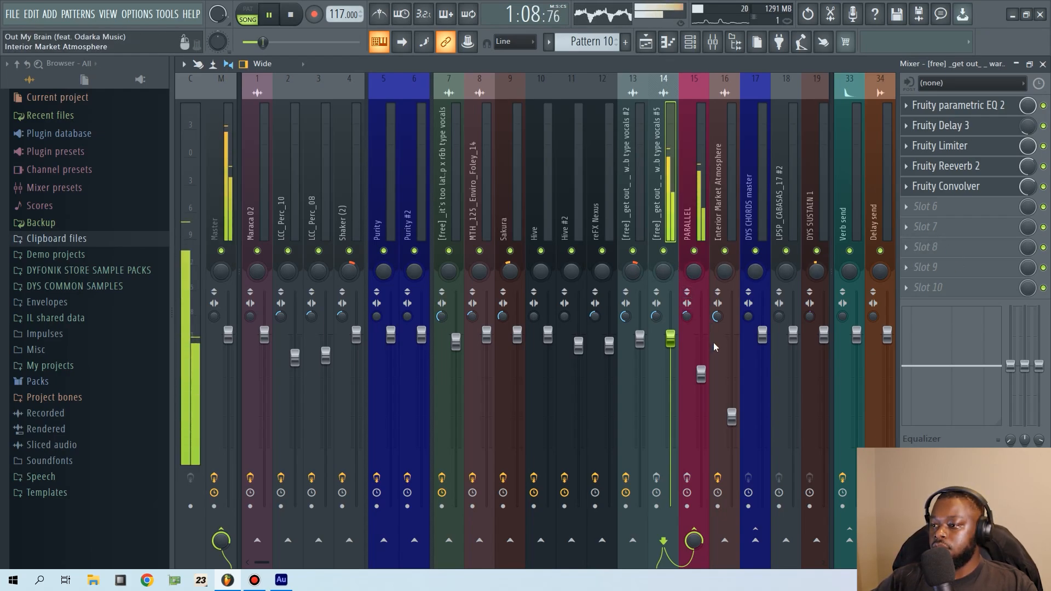
key("space")
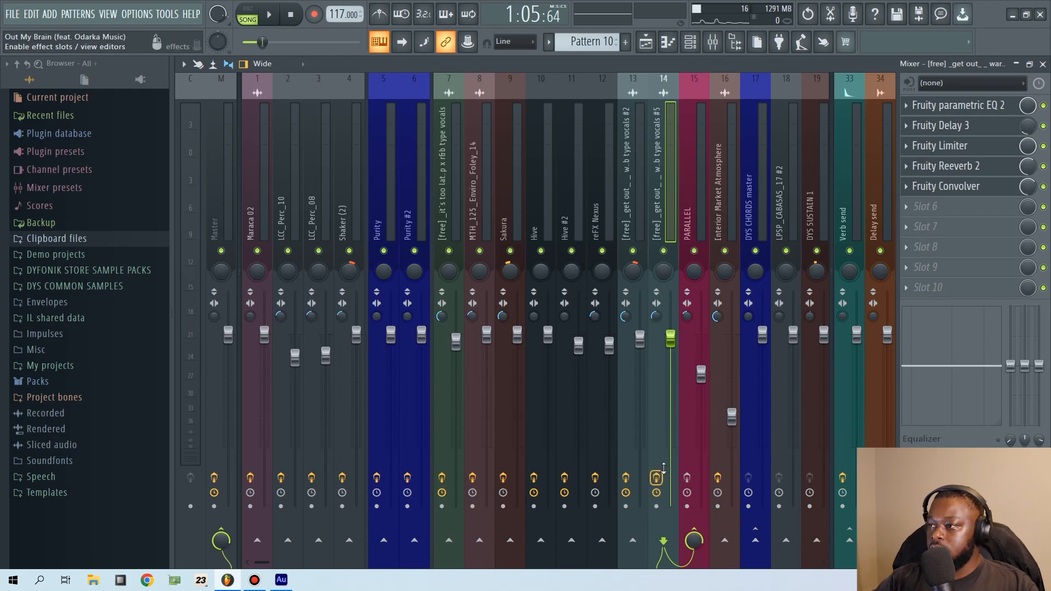
- Examine the Fruity parametric EQ 2 curve on the vocal's mixer track, close it and replay the vocal
left_click(972, 112)
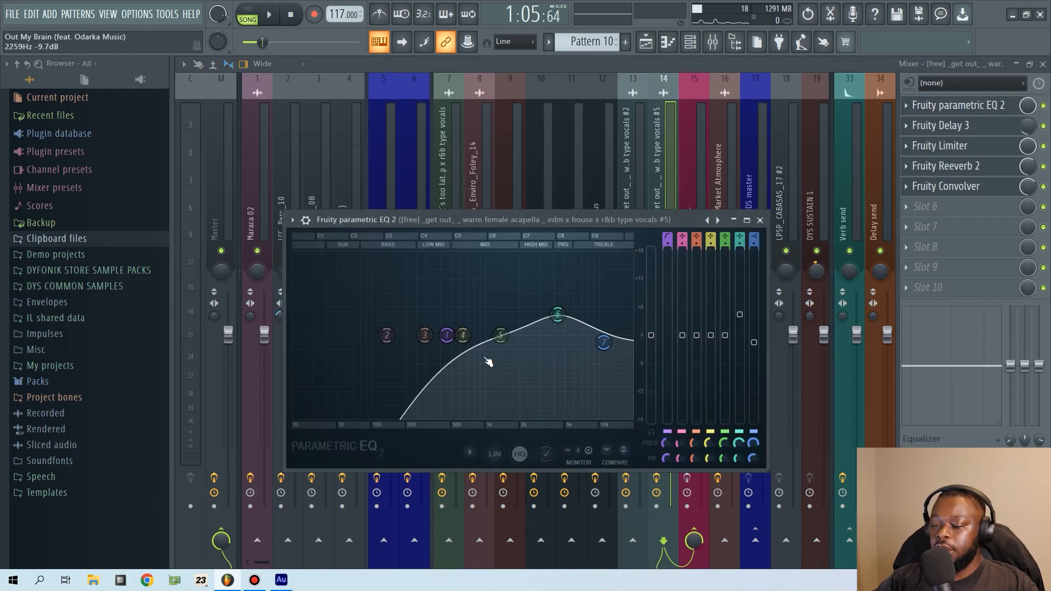
left_click(760, 220)
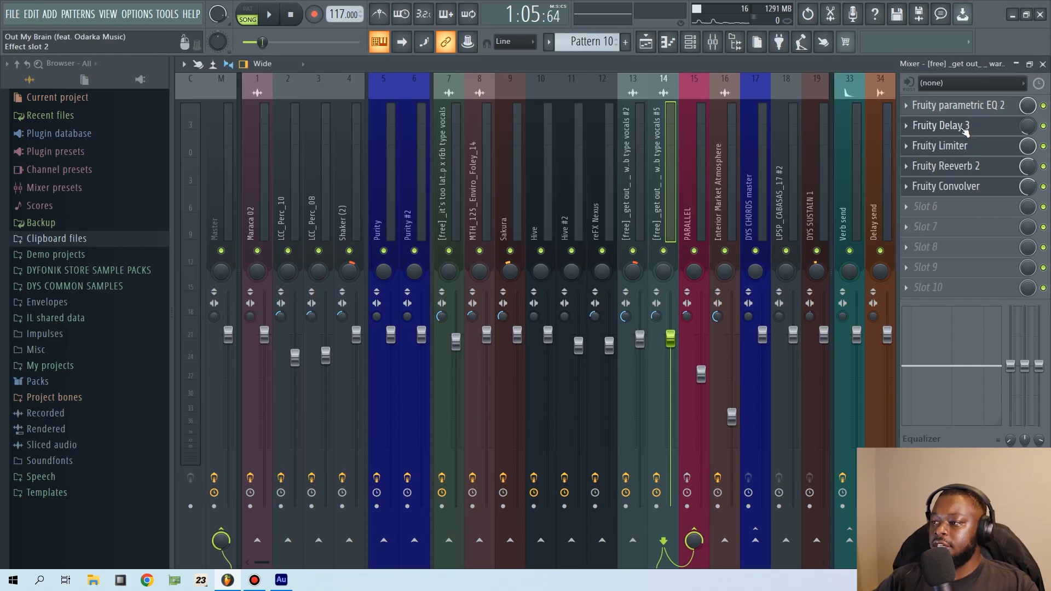
key("space")
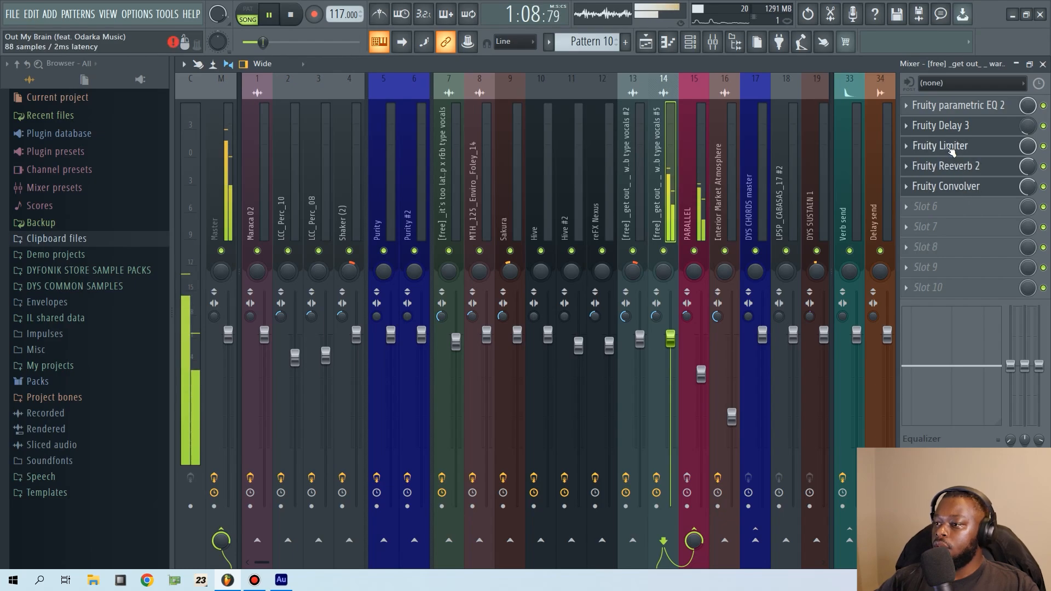
key("space")
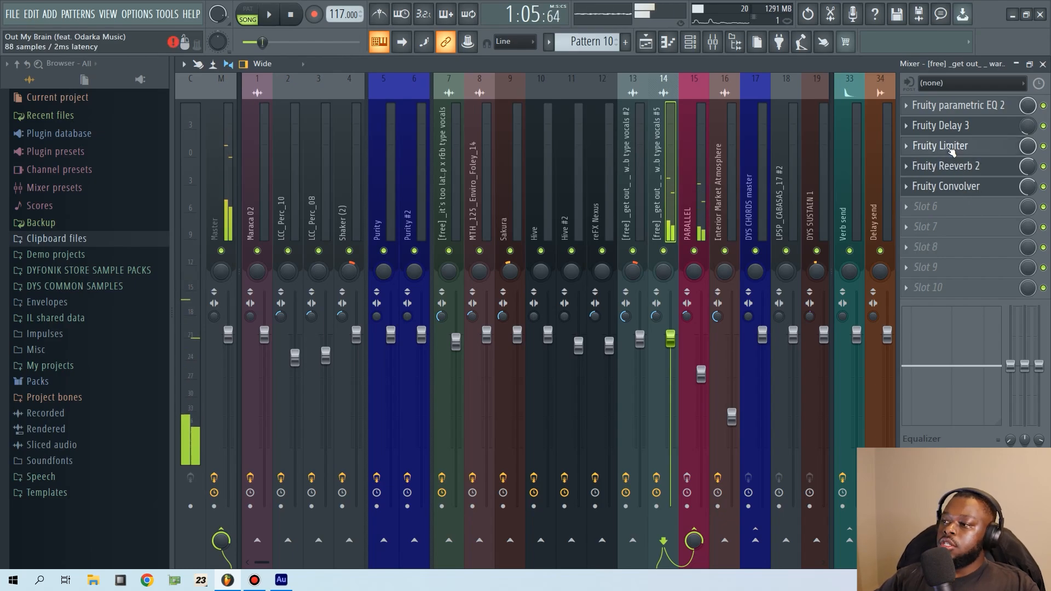
- Examine the vocal's Fruity Limiter settings and the PARALLEL track's effect chain, and return to the Playlist
left_click(951, 147)
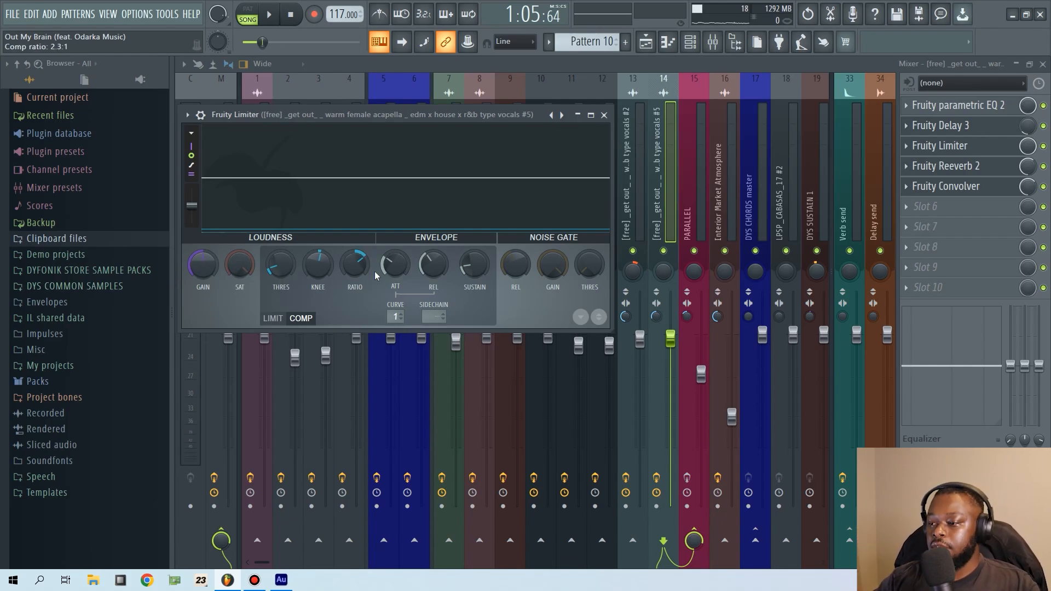
left_click(604, 116)
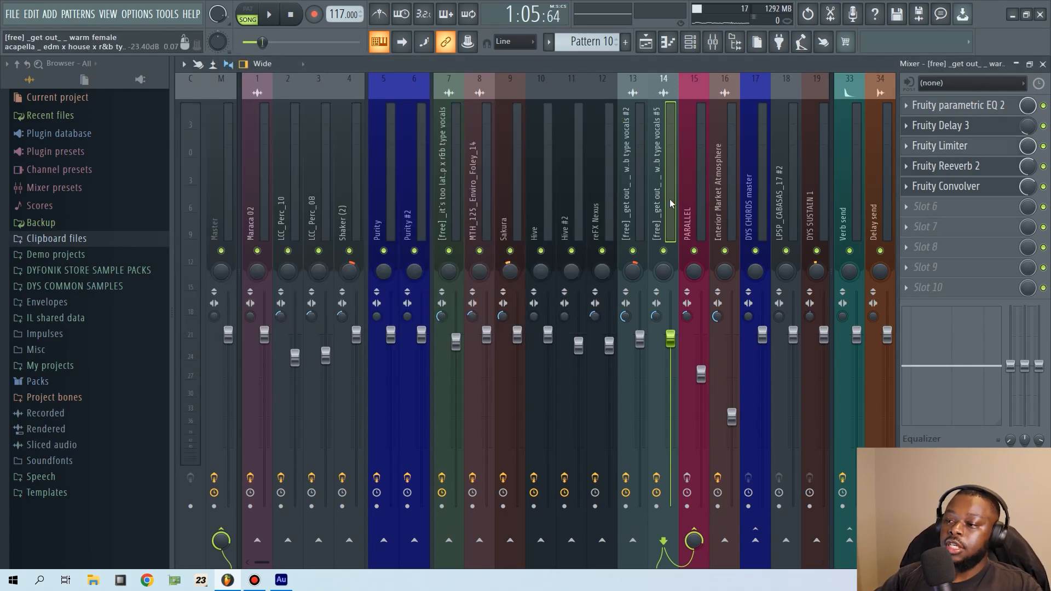
left_click(688, 197)
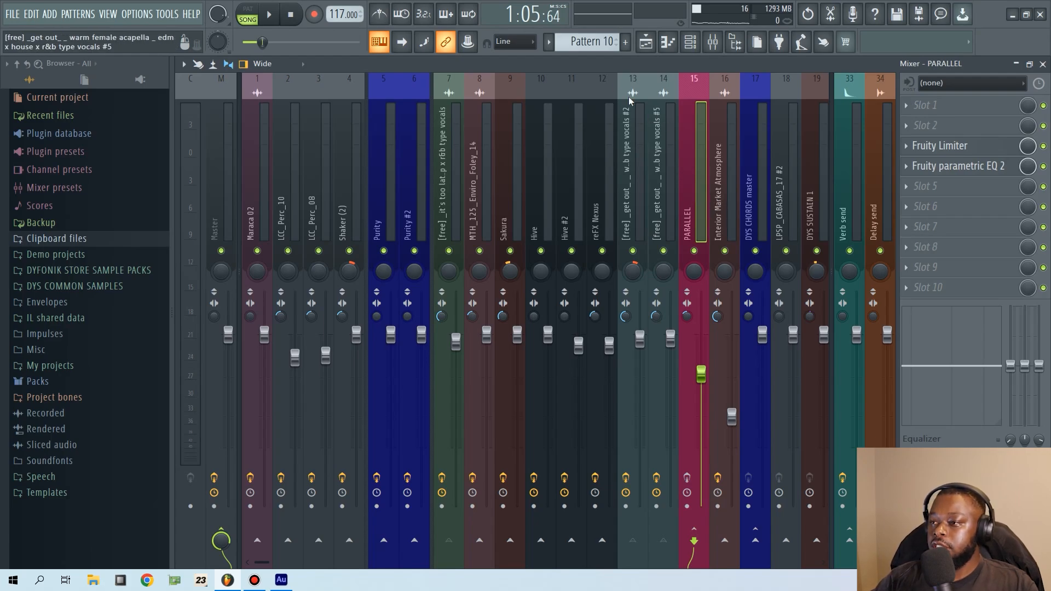
left_click(646, 42)
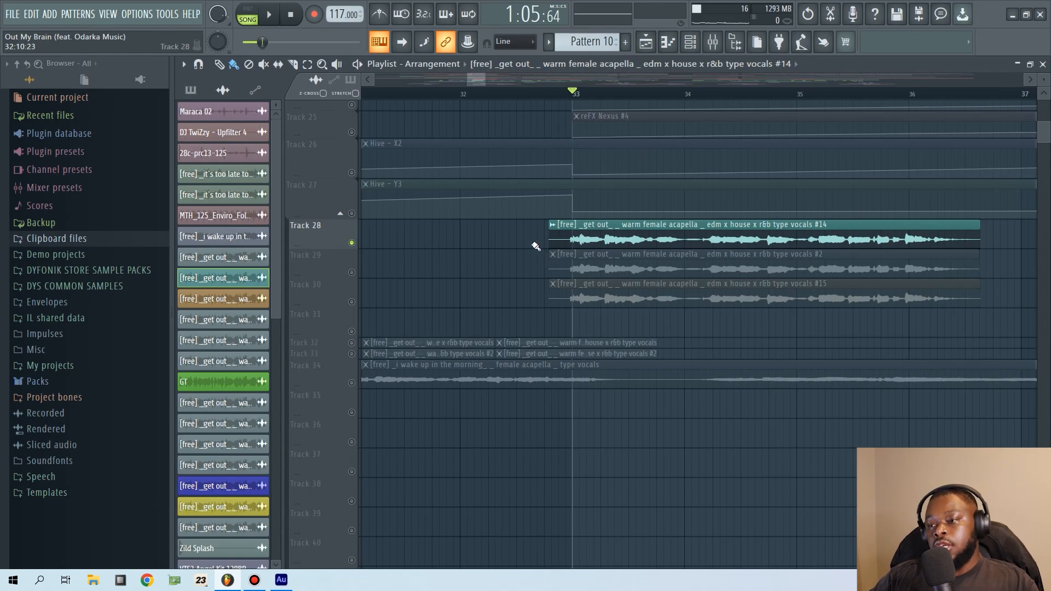
- Play the vocal layers on Tracks 28, 29 and 30 one at a time, each soloed
key("space")
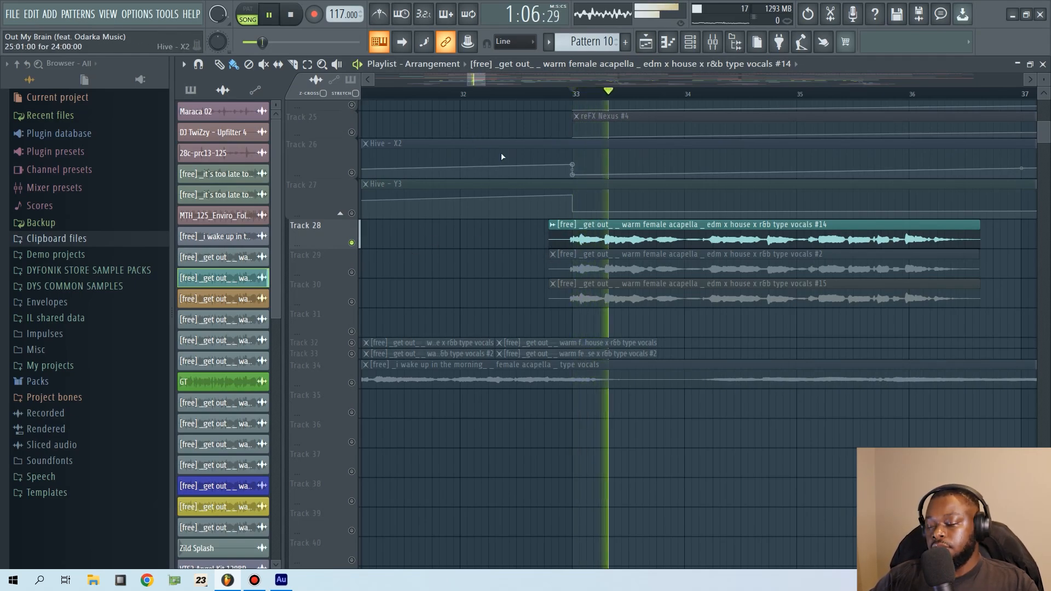
key("space")
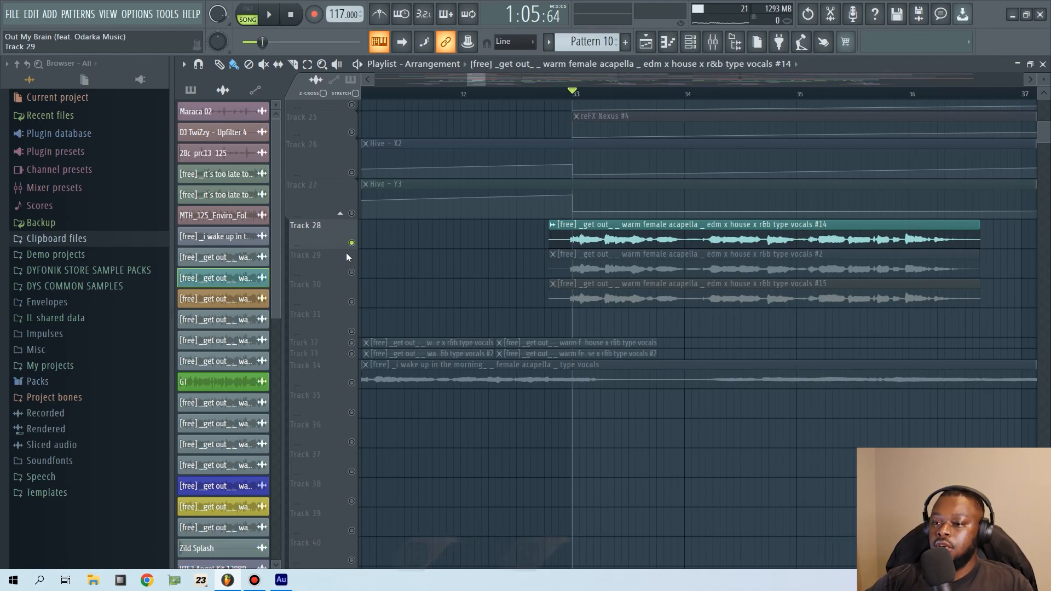
left_click(352, 272)
key("space")
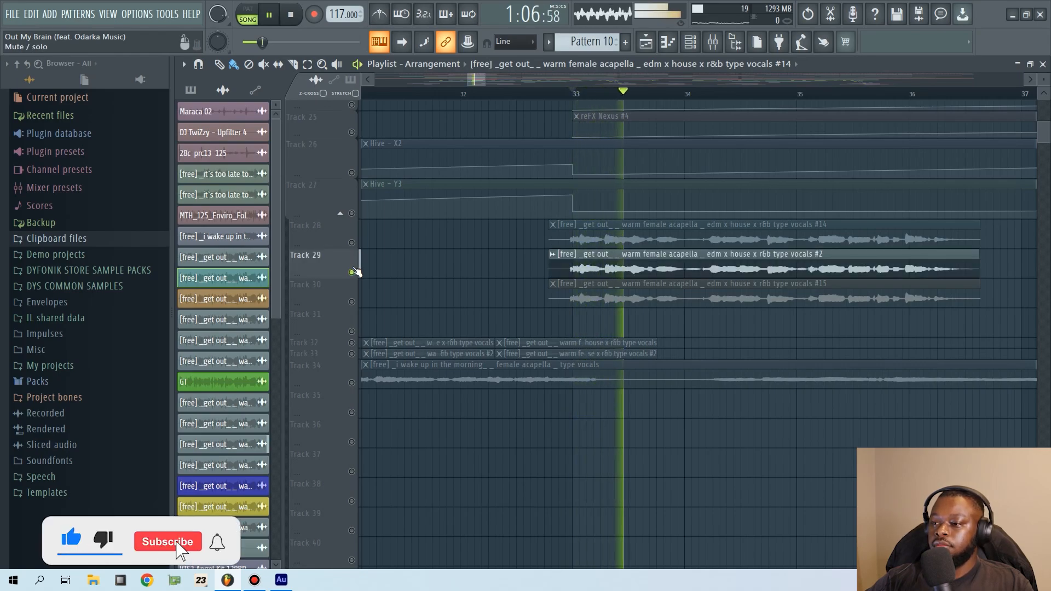
key("space")
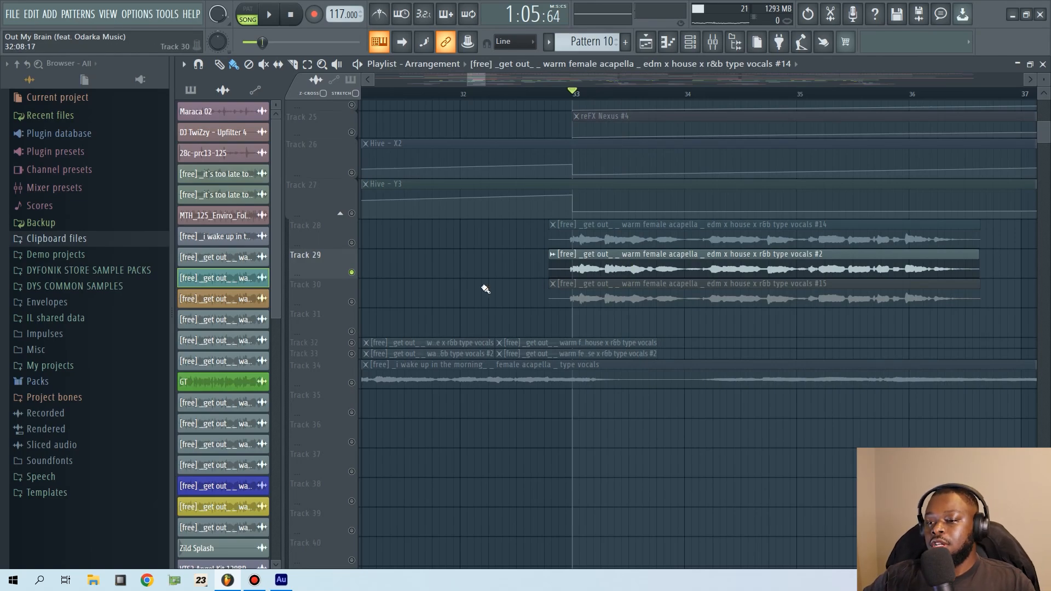
right_click(351, 302)
key("space")
key("space")
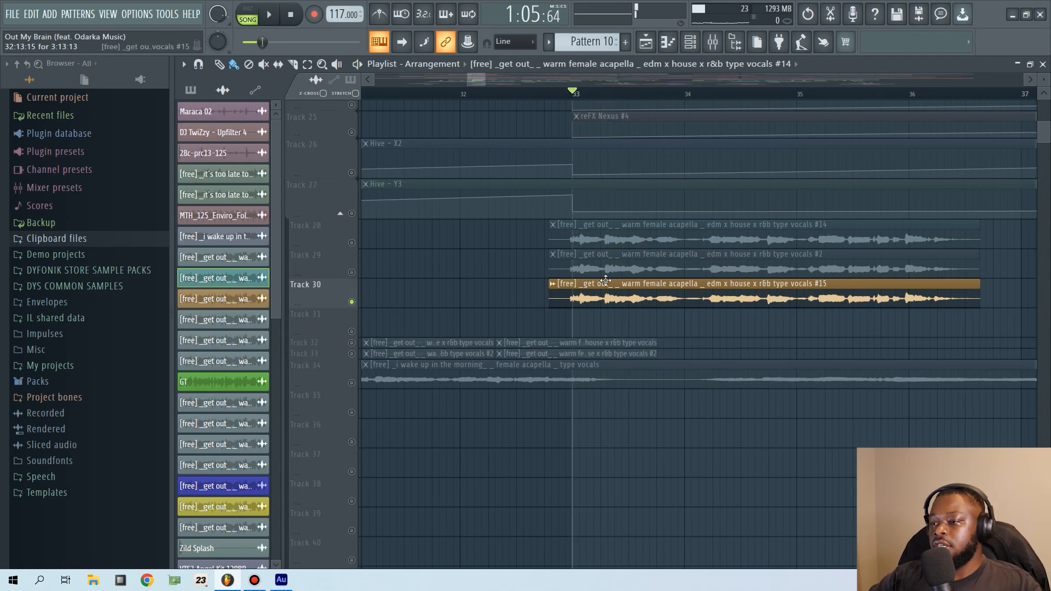
- Compare the time-stretching pitch settings of vocal clips #14 and #2
double_click(604, 237)
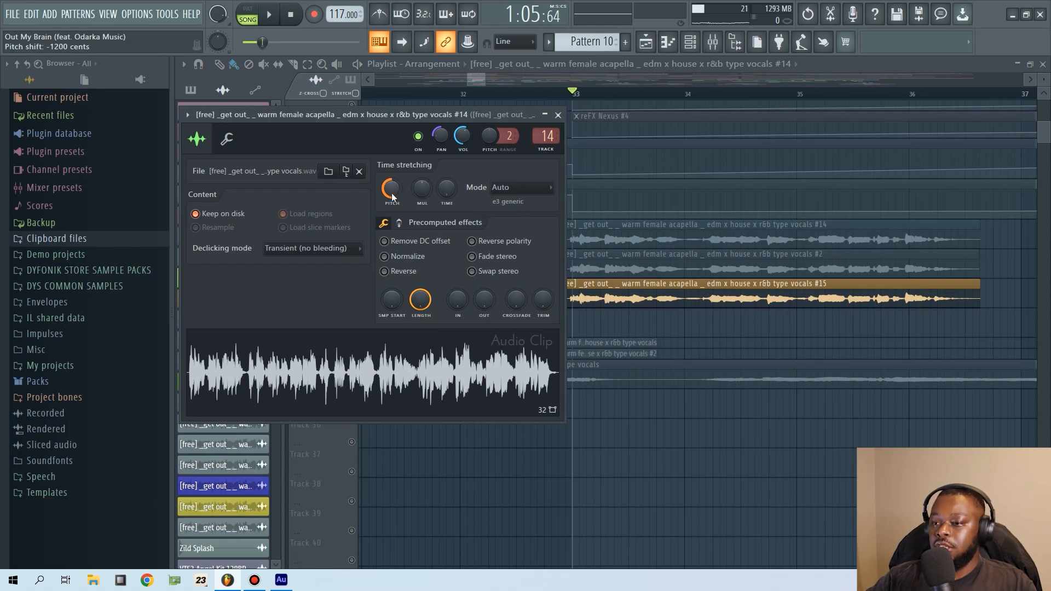
double_click(654, 265)
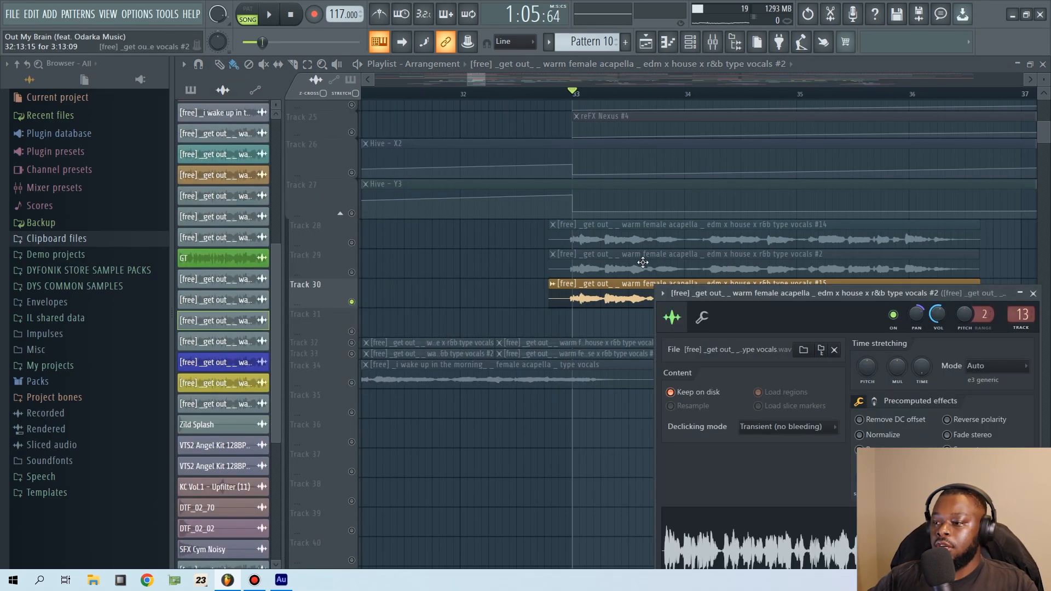
left_click_drag(790, 295, 632, 199)
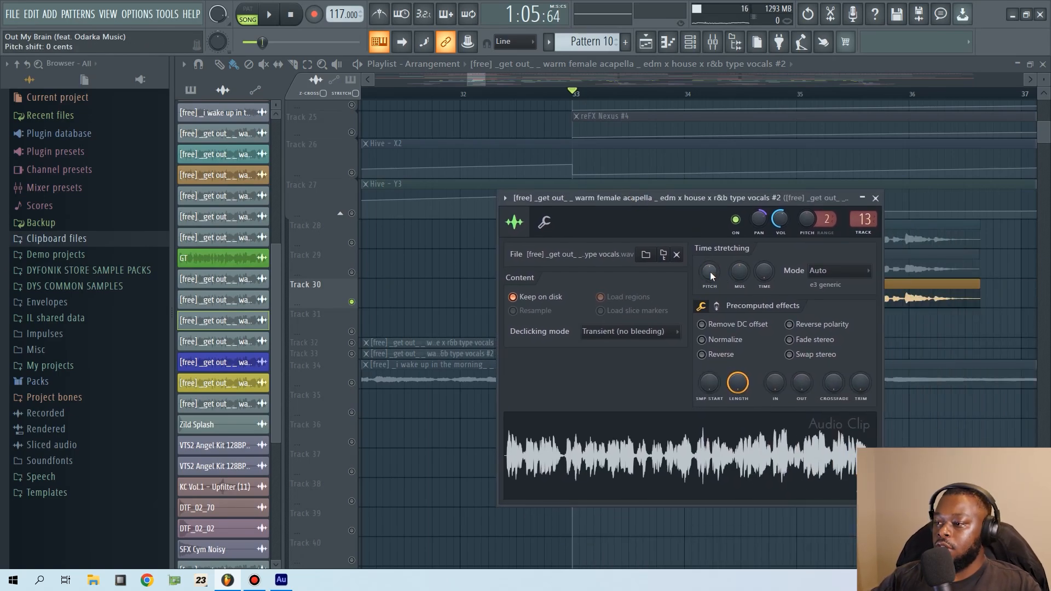
left_click(875, 198)
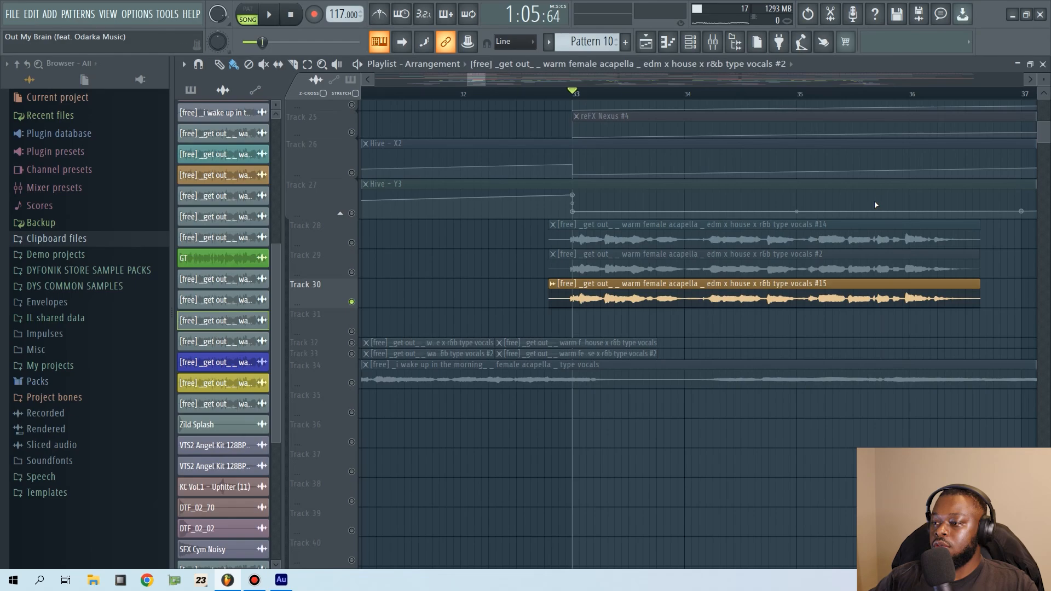
double_click(647, 267)
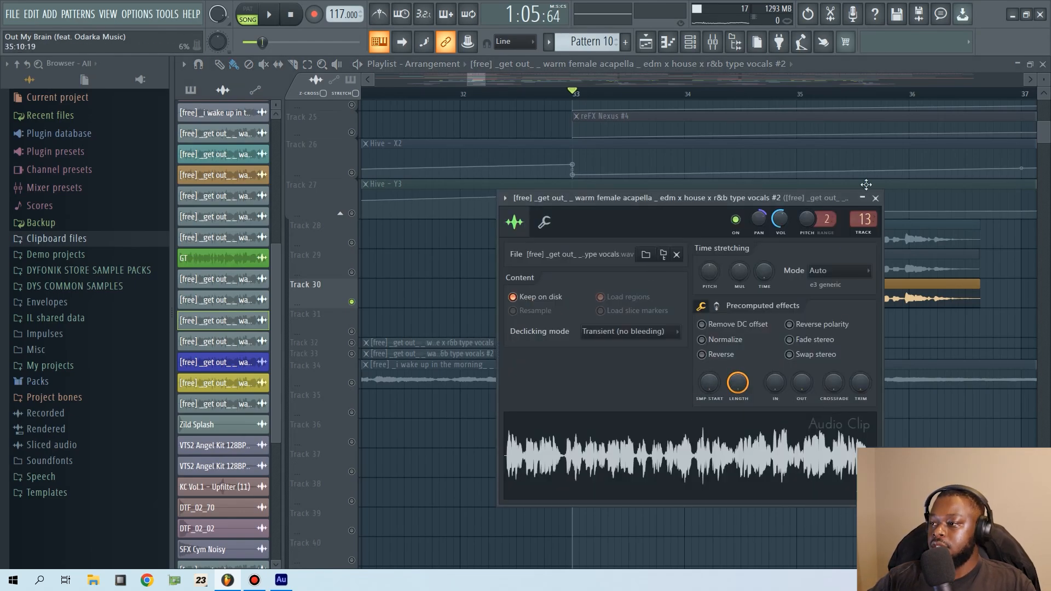
left_click(875, 198)
- Compare the channel panning of vocal clips #14, #2 and #15, and close their channel settings
double_click(602, 241)
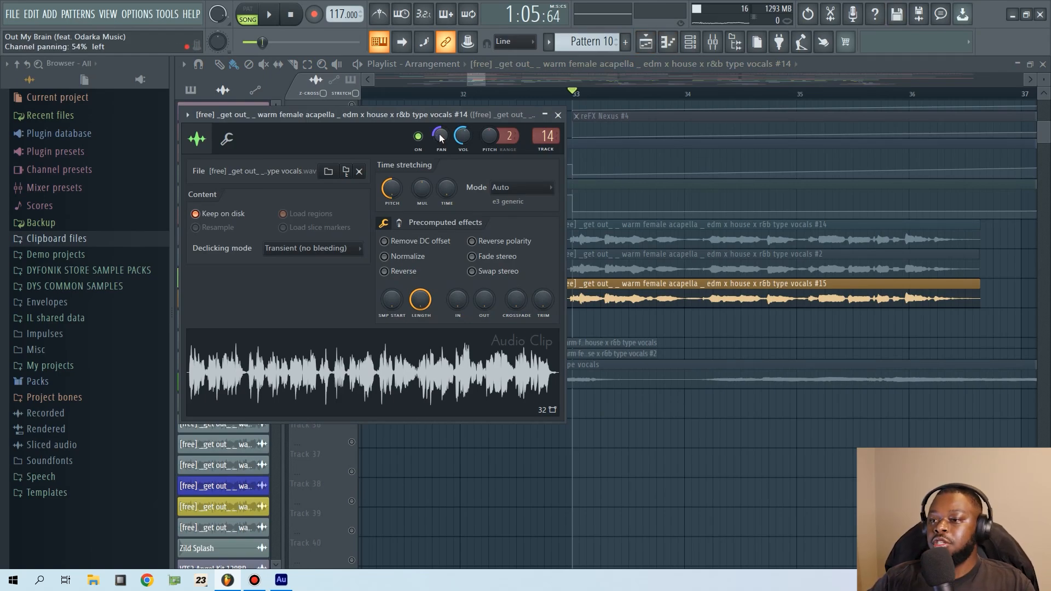
left_click(558, 115)
double_click(733, 254)
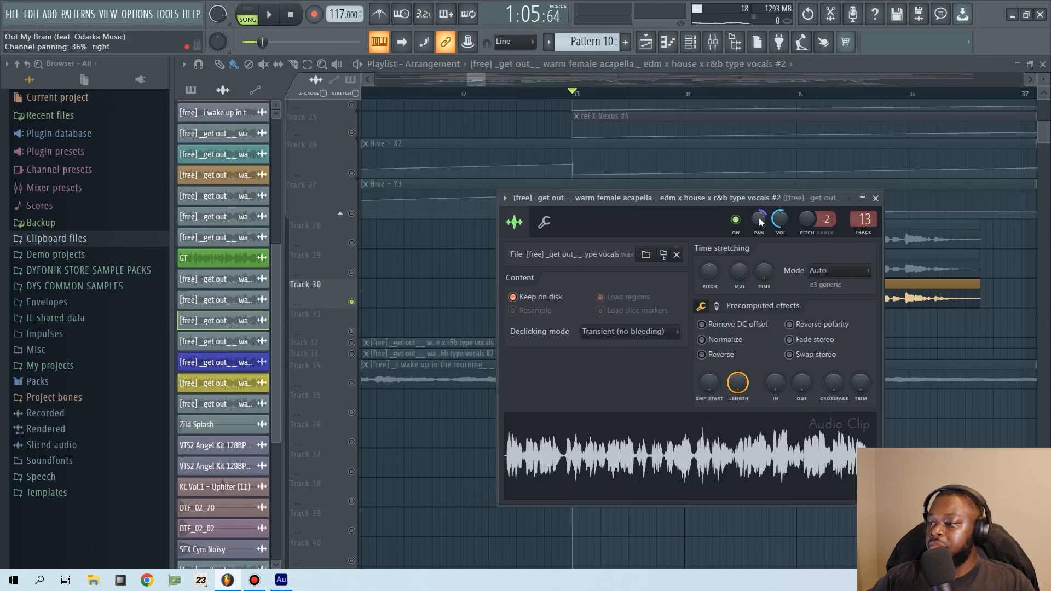
double_click(909, 285)
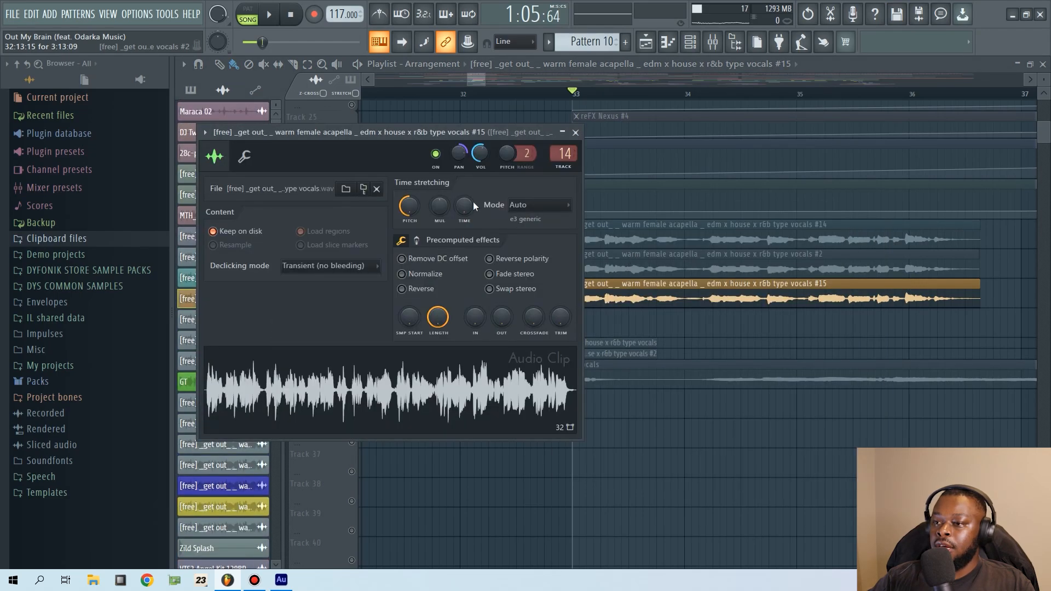
left_click(575, 133)
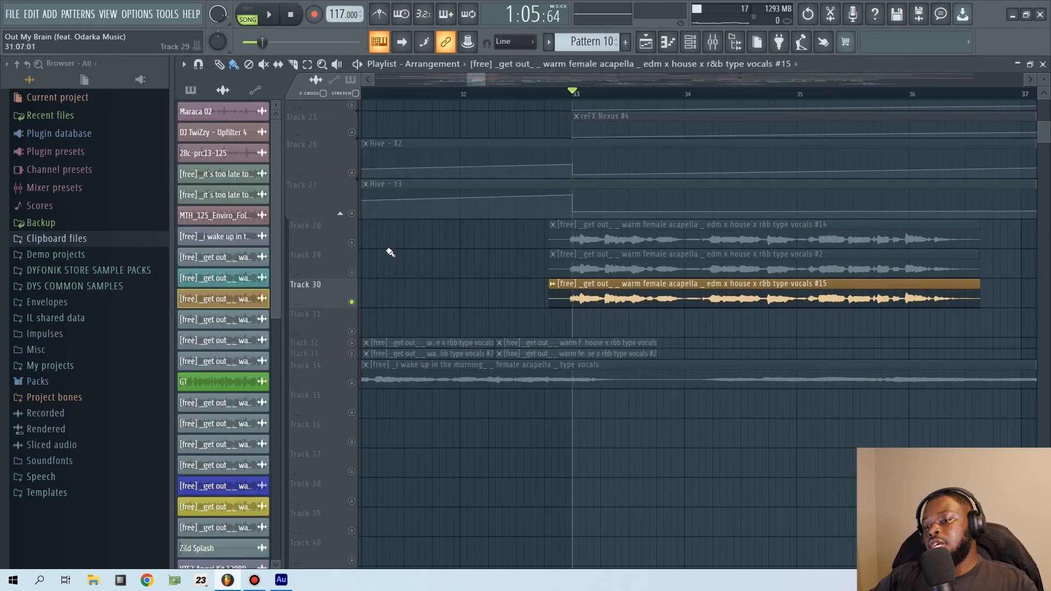
- Unmute Tracks 28 and 29 alongside Track 30, and bring all remaining Playlist tracks back into playback
left_click(352, 243)
left_click(352, 272)
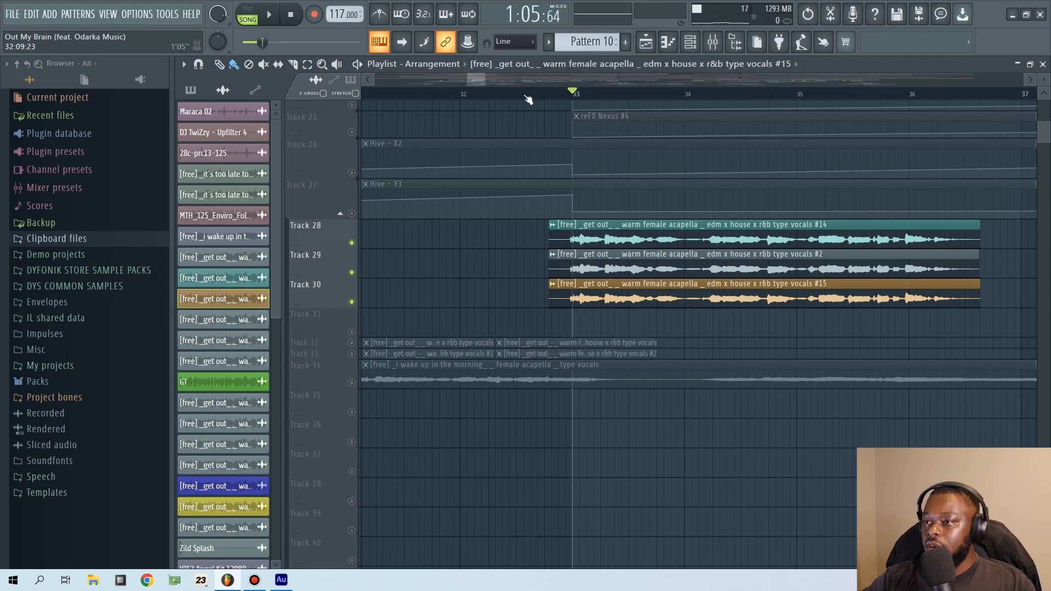
scroll(527, 98, "down", 3)
scroll(527, 98, "down", 4)
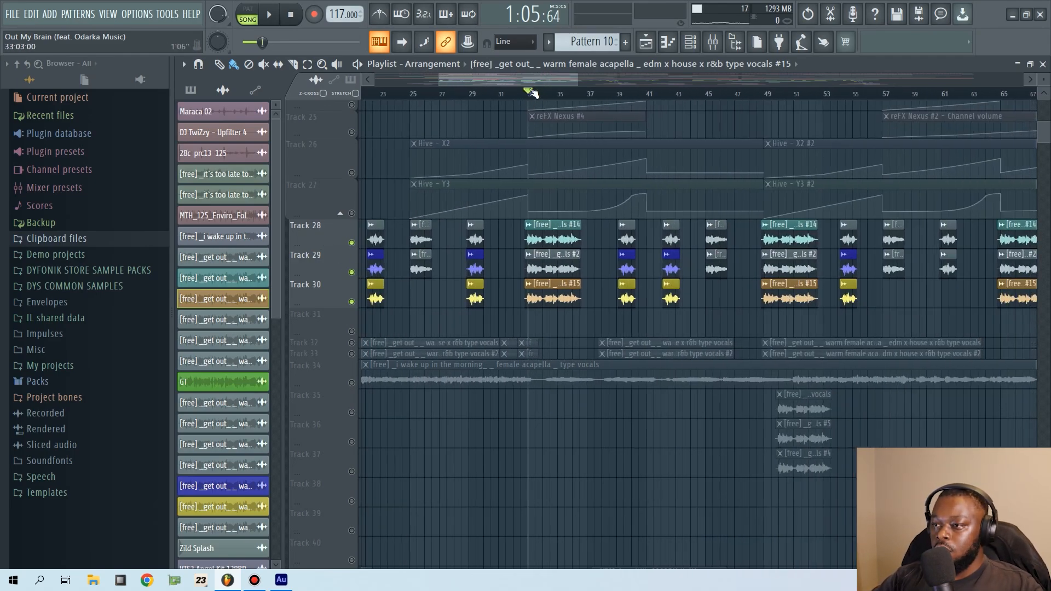
scroll(531, 93, "down", 3)
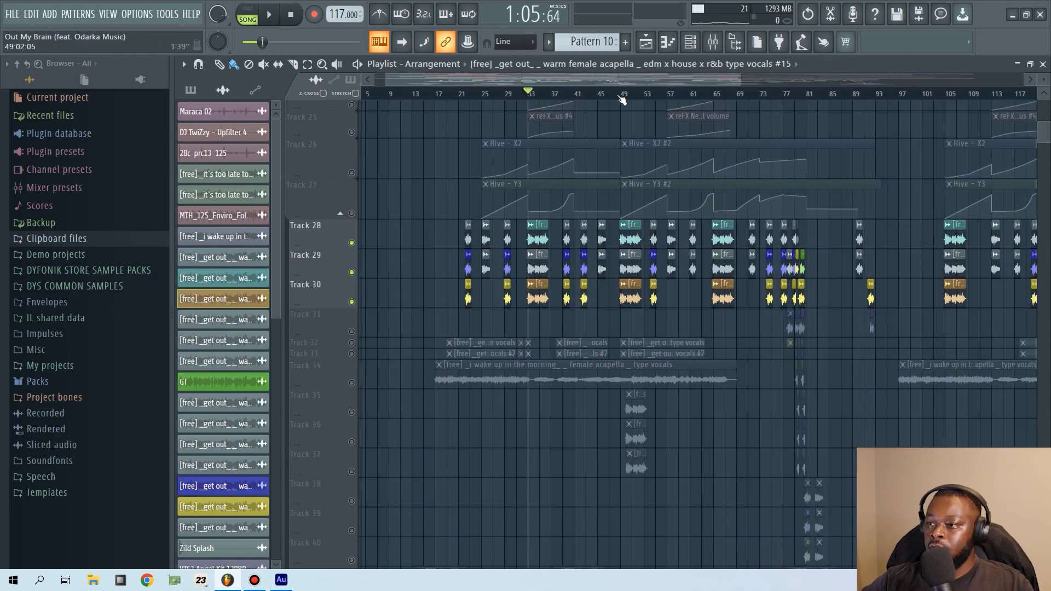
scroll(626, 99, "up", 1)
scroll(629, 252, "up", 5)
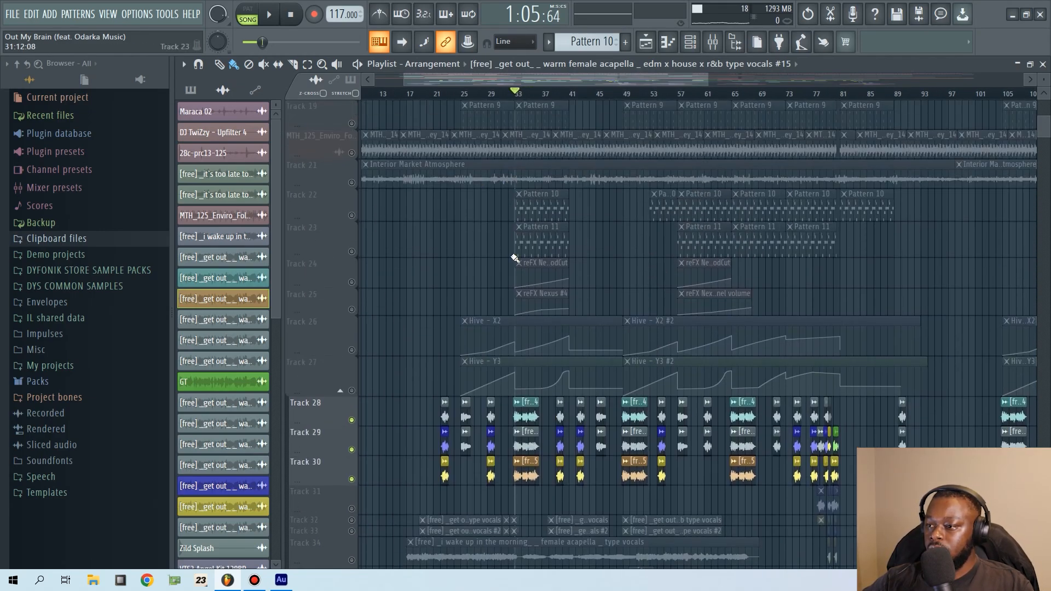
right_click(352, 153)
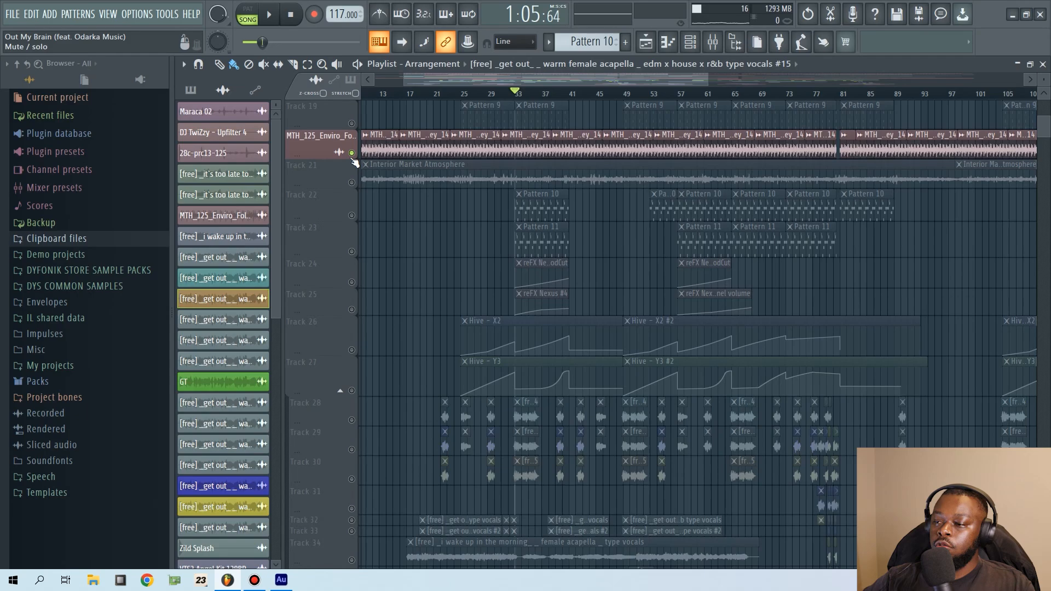
right_click(351, 155)
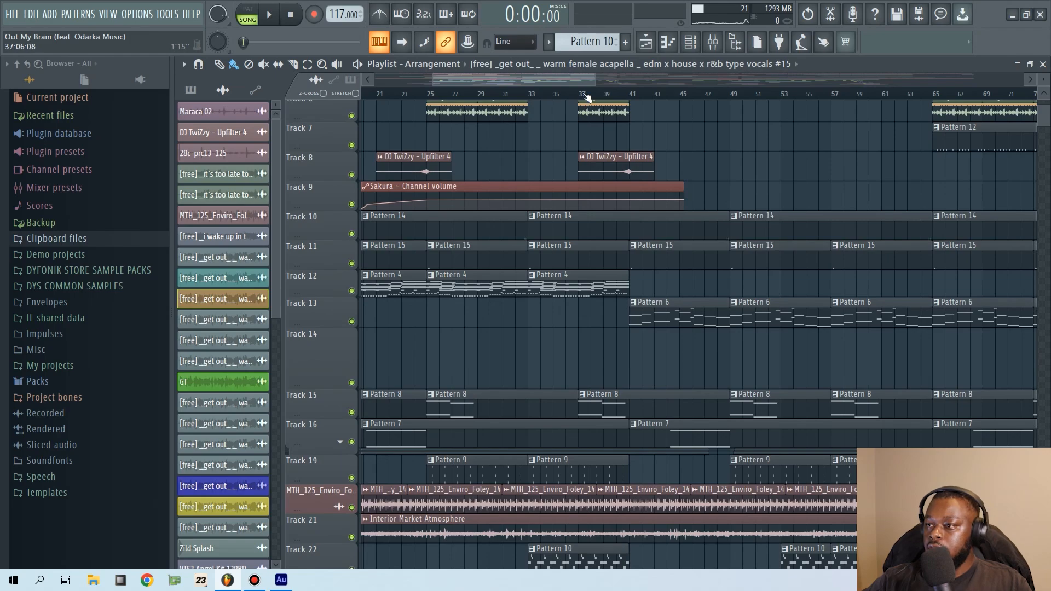
- Play the full arrangement from bar 37 past the entry of Pattern 6, and stop playback
scroll(641, 172, "up", 4)
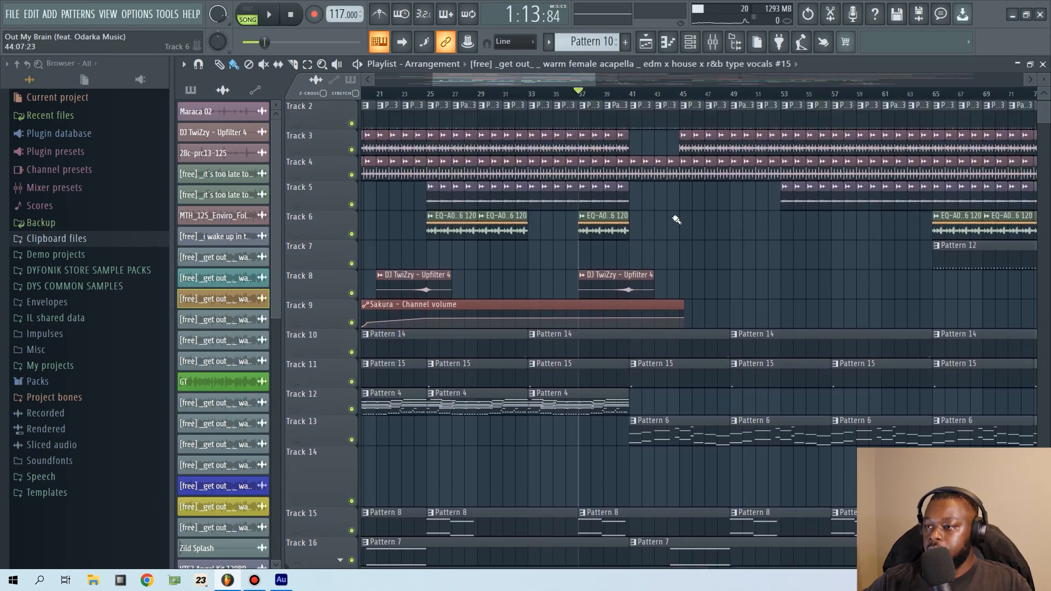
key("space")
scroll(684, 263, "down", 4)
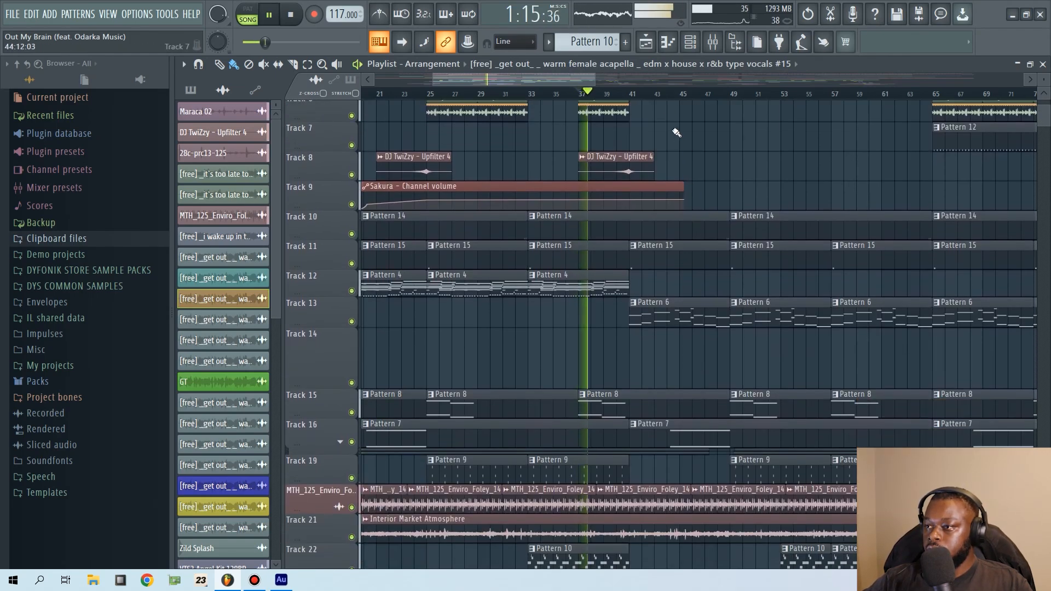
scroll(669, 165, "up", 3)
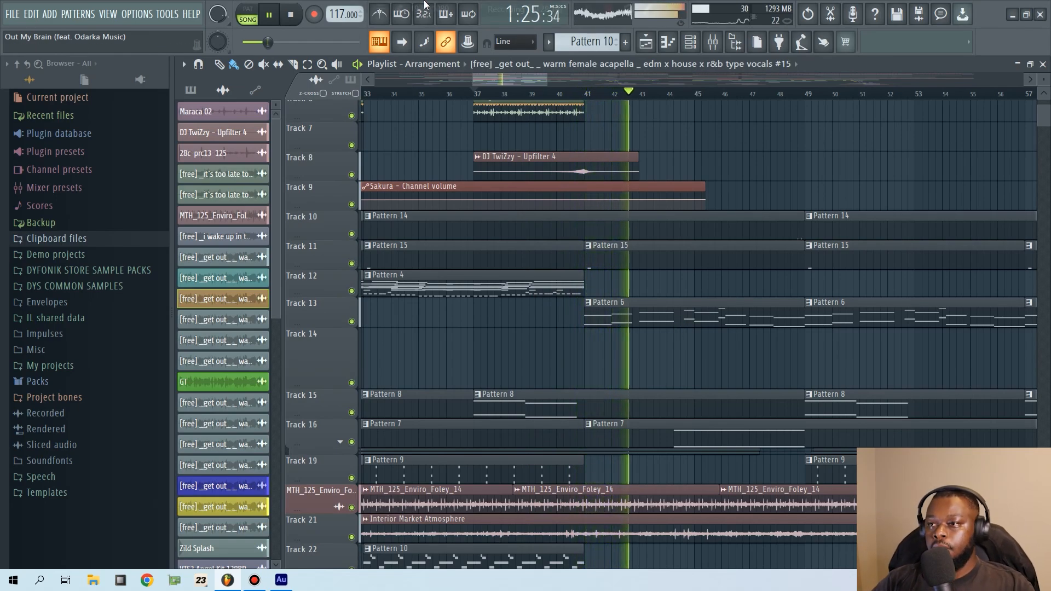
mouse_move(427, 4)
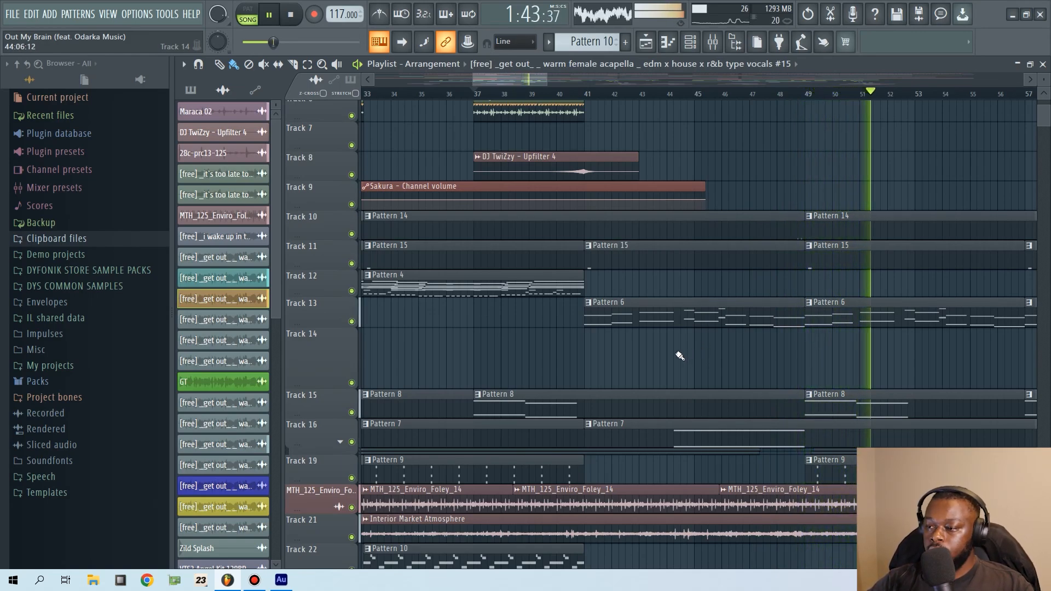
key("space")
left_click(292, 16)
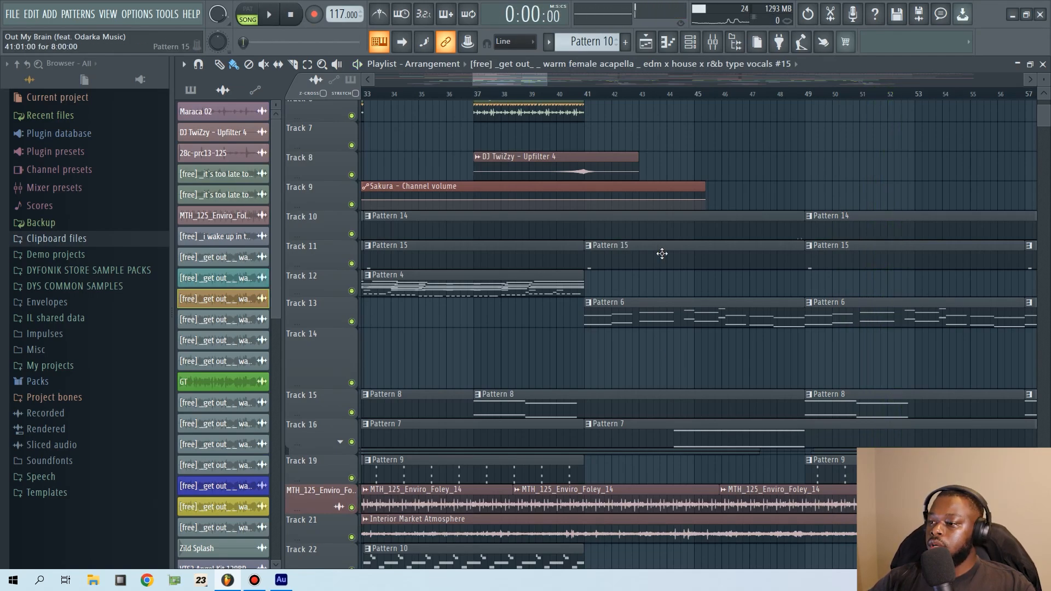
- Select the Pattern 6 clip on Track 13, show its channels in the Channel rack and switch playback to pattern mode
left_click(708, 311)
left_click(691, 43)
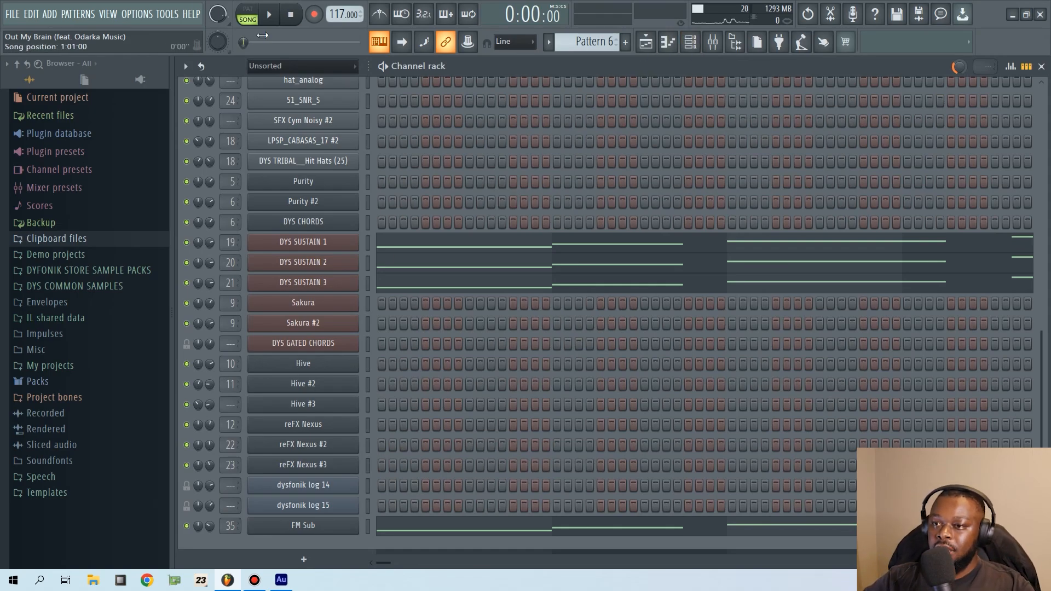
left_click(253, 16)
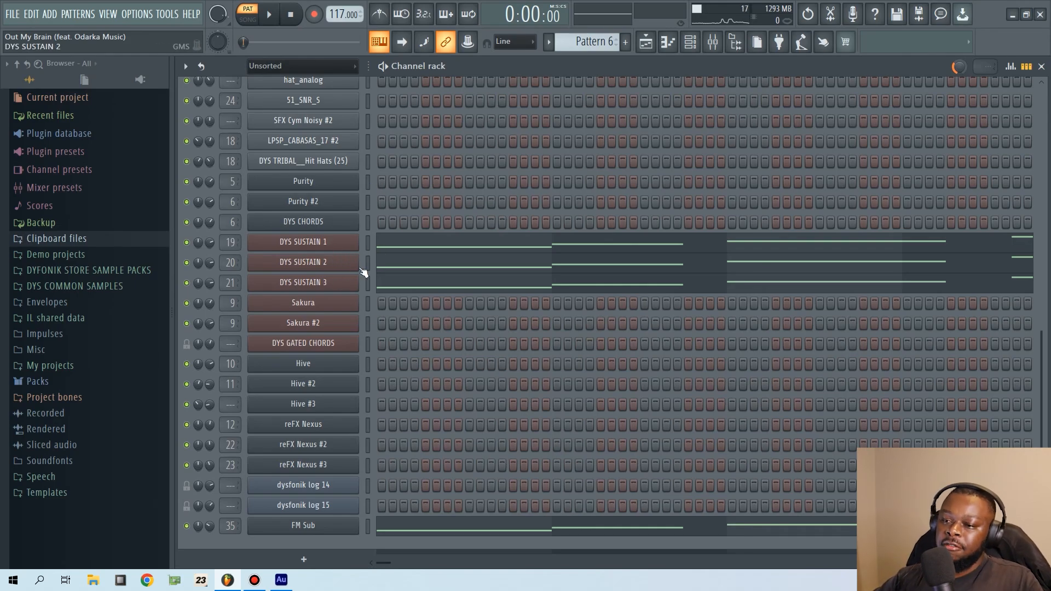
- Examine the GMS synth presets of the DYS SUSTAIN 1, DYS SUSTAIN 2 and DYS SUSTAIN 3 channels
left_click(322, 249)
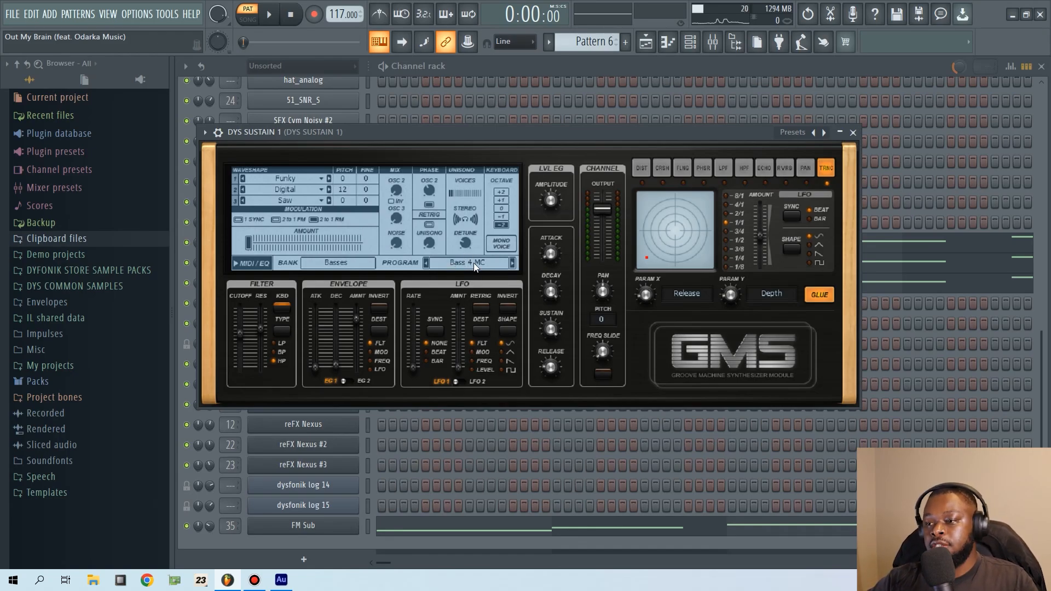
left_click(853, 133)
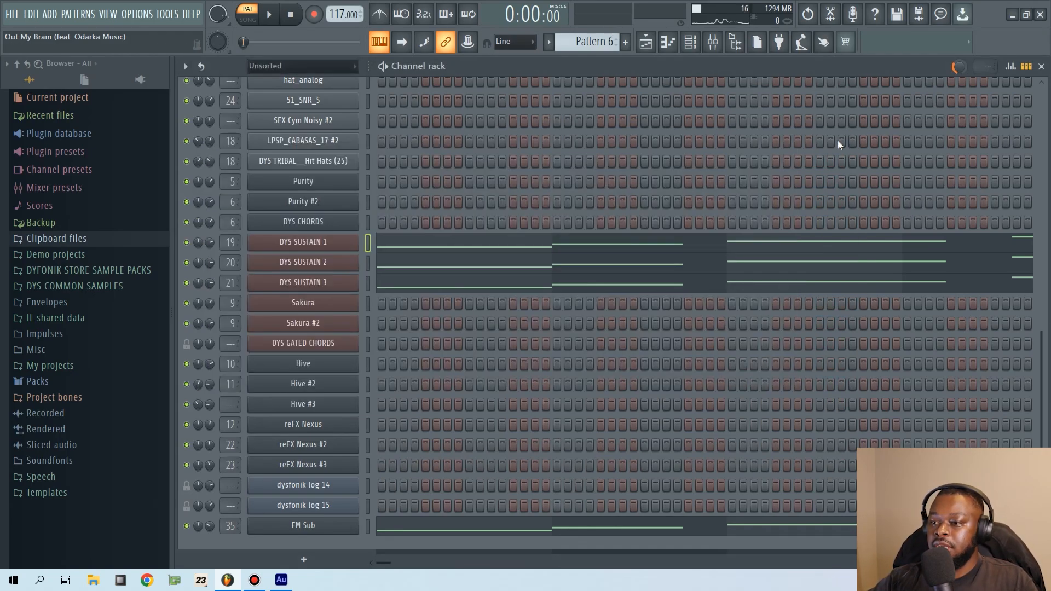
left_click(348, 264)
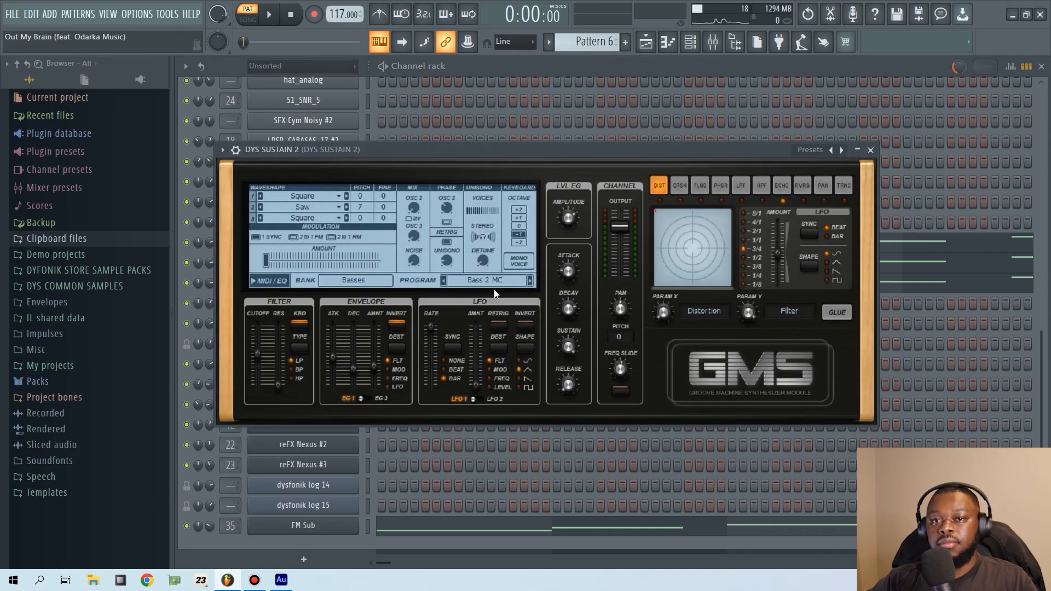
left_click(871, 150)
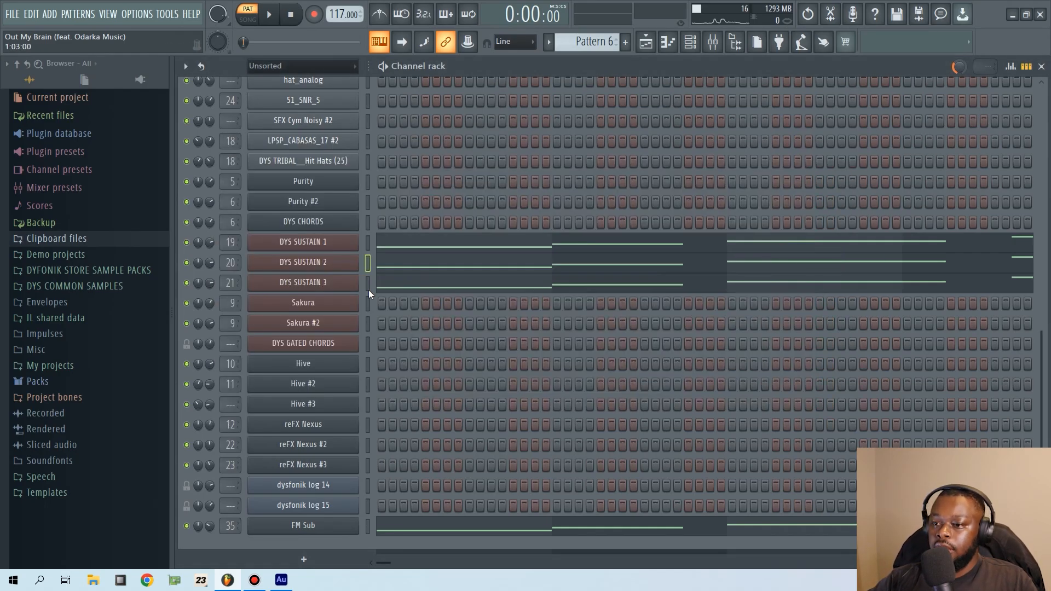
left_click(336, 283)
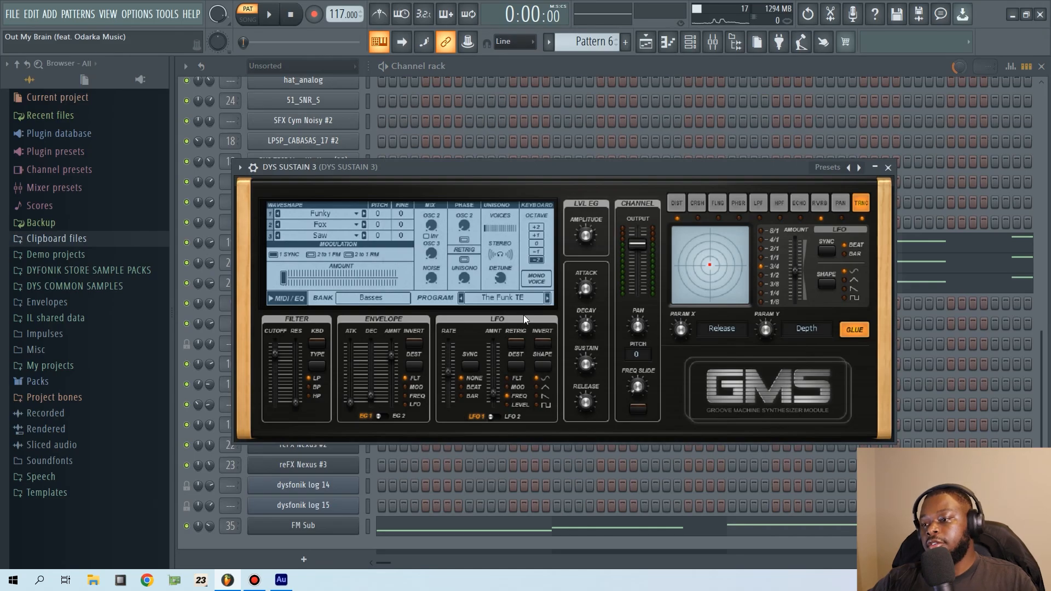
left_click(888, 168)
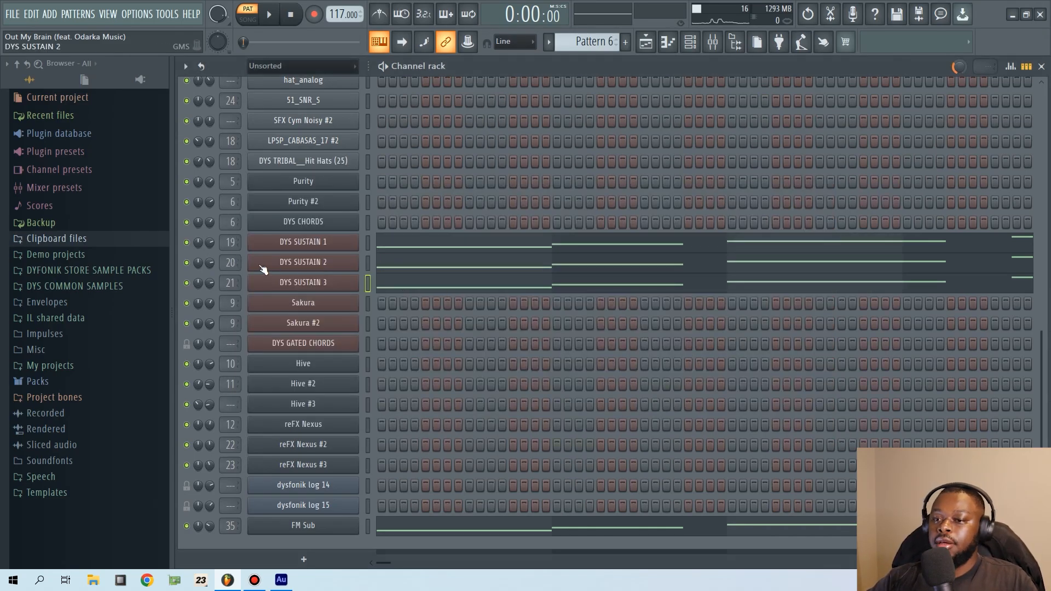
- Play Pattern 6 while examining the equalizer curves of the DYS SUSTAIN 1, 2 and 3 tracks in the Mixer
left_click(713, 42)
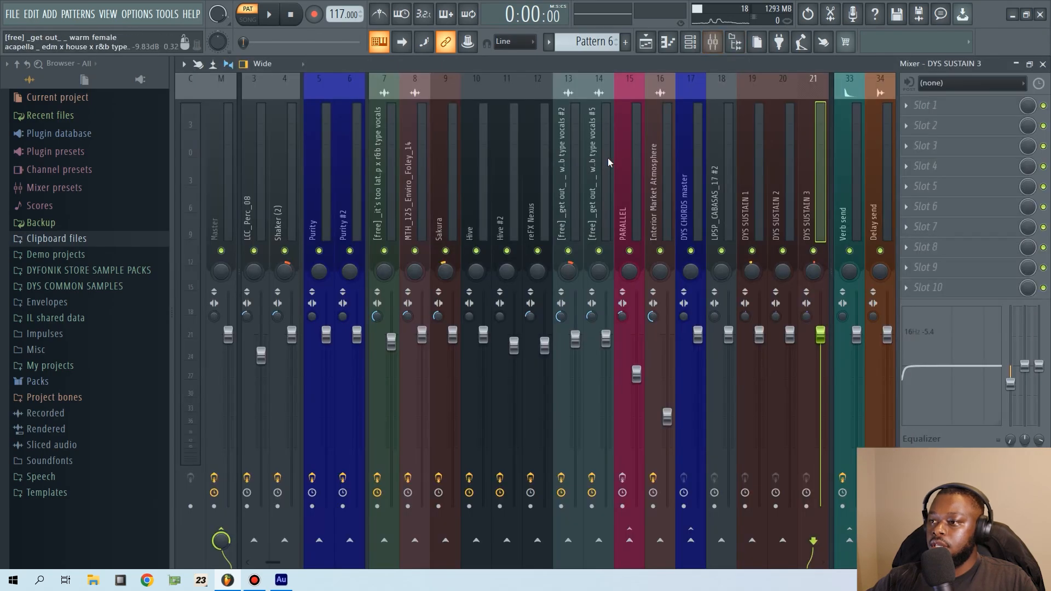
scroll(527, 157, "down", 4)
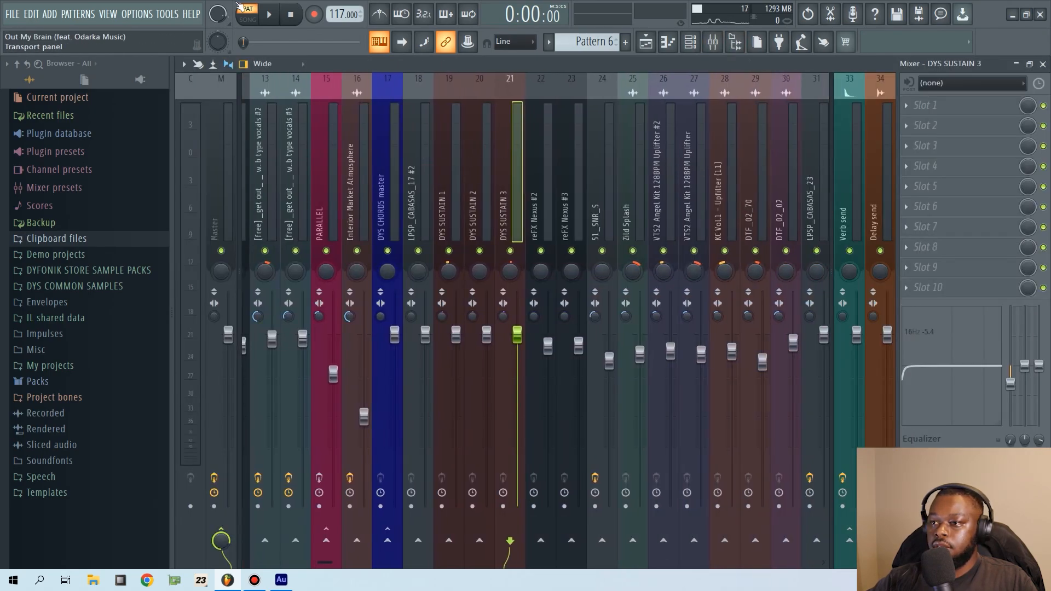
key("space")
left_click(445, 130)
left_click(482, 133)
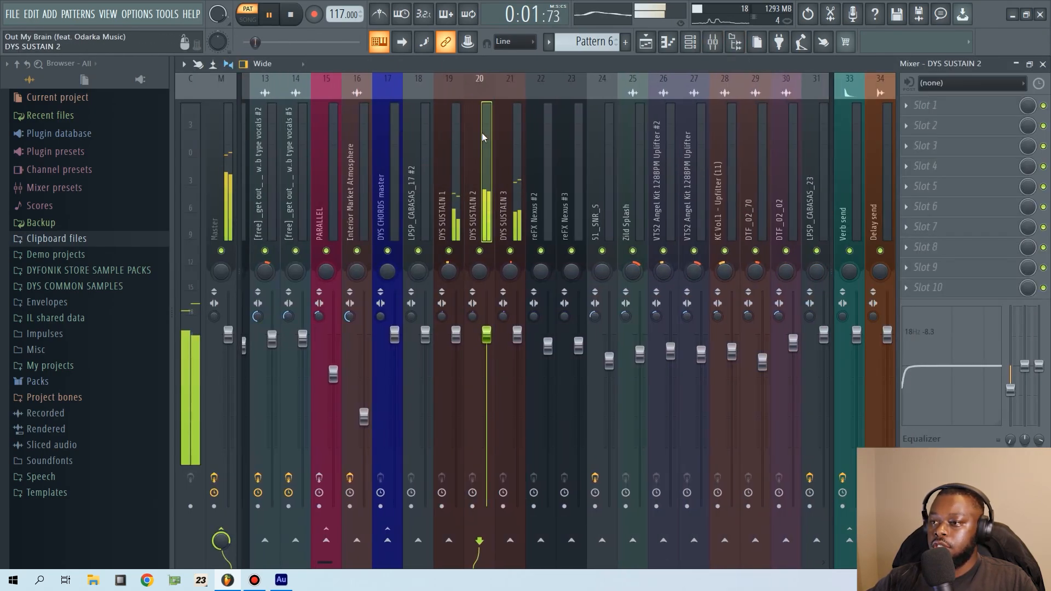
left_click(513, 133)
left_click(448, 152)
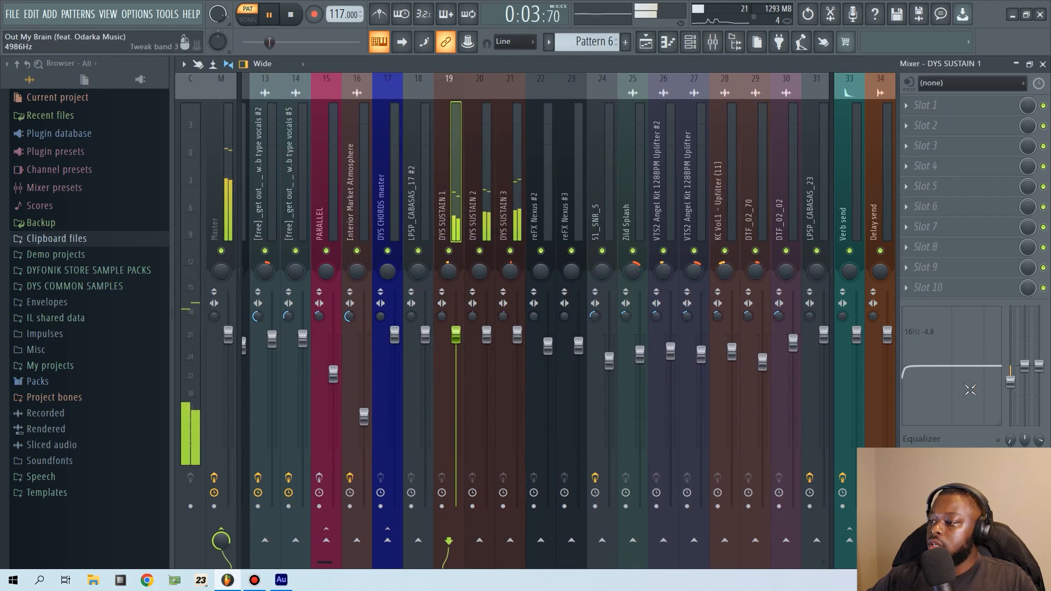
left_click(481, 164)
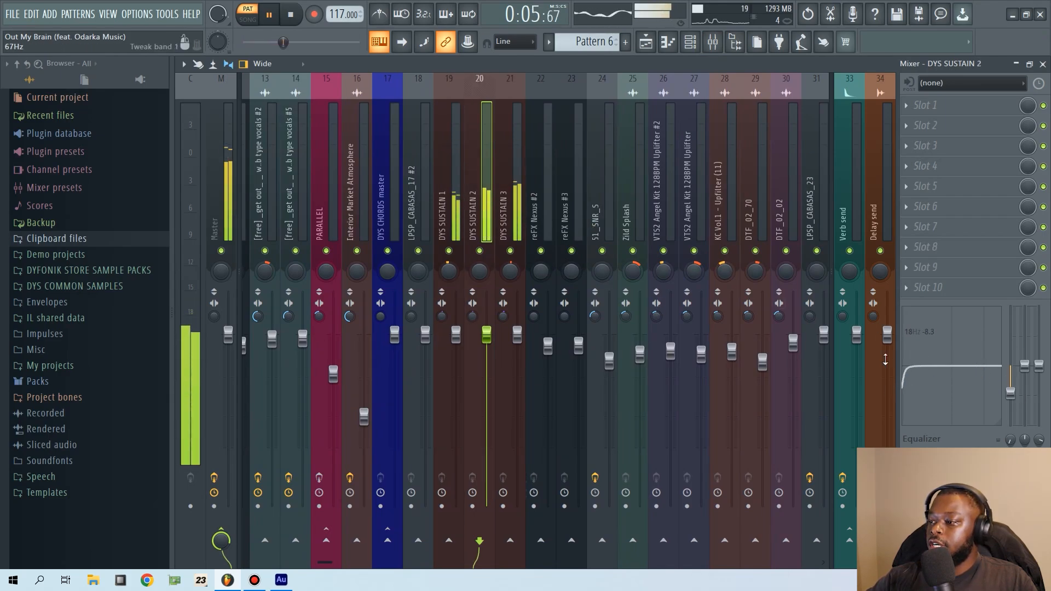
key("space")
key("Right")
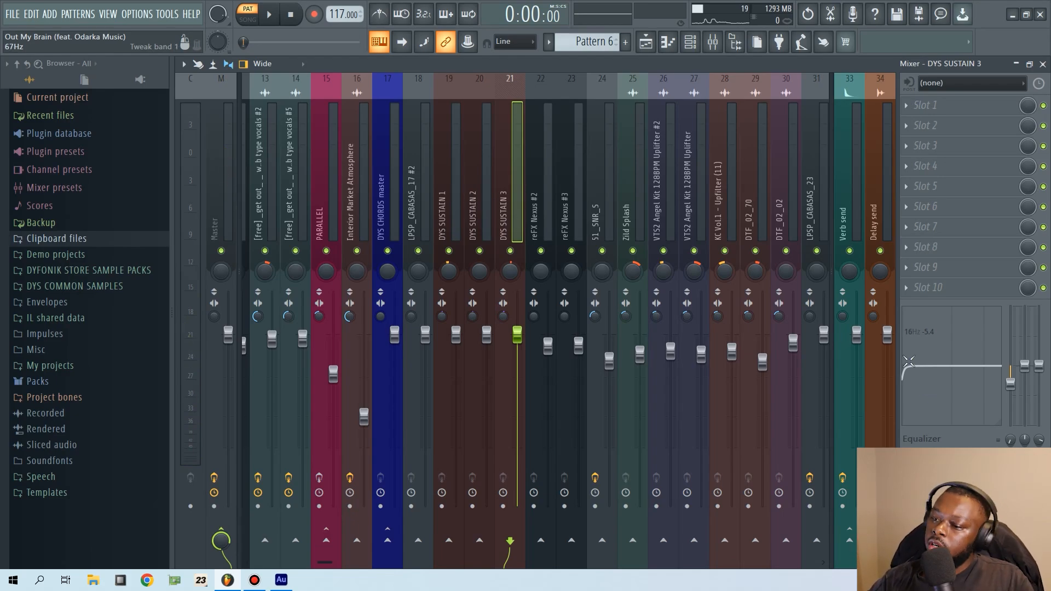
- Mute FM Sub, DYS SUSTAIN 2 and DYS SUSTAIN 3 in the Channel rack and audition DYS SUSTAIN 1 alone
left_click(646, 42)
left_click(690, 42)
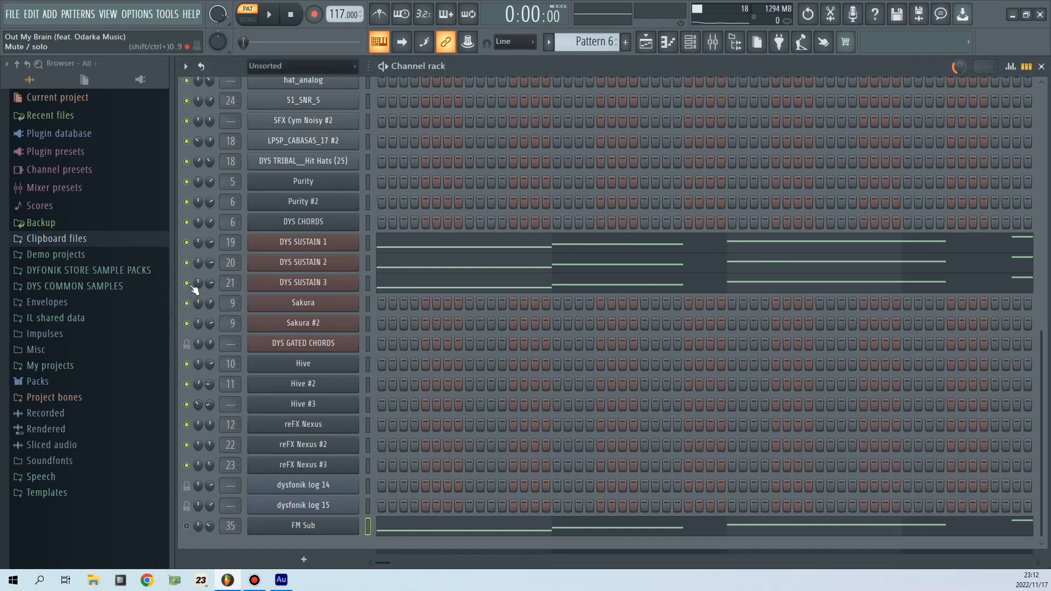
left_click(186, 262)
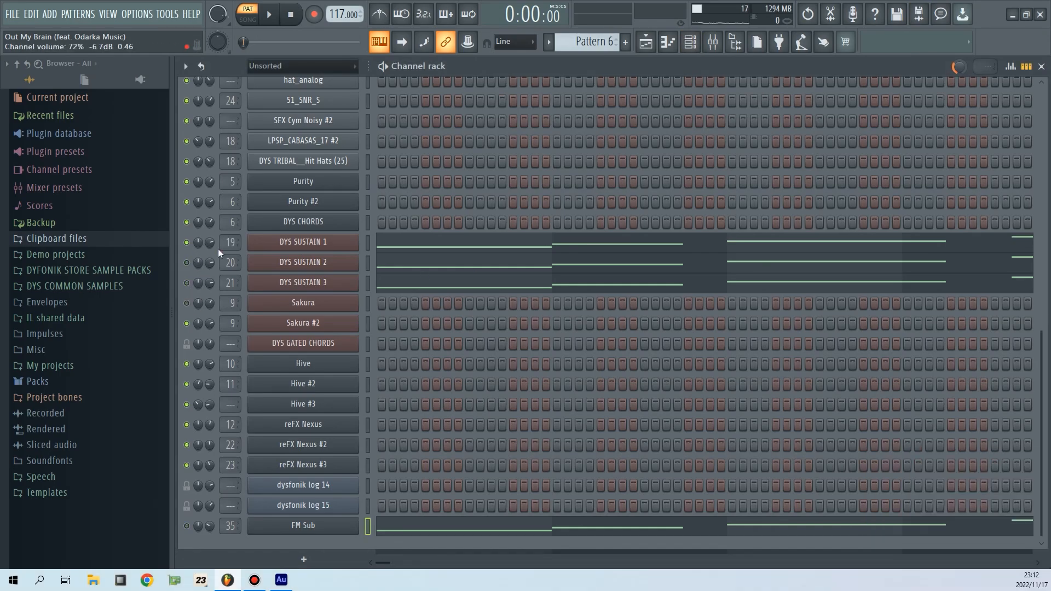
key("space")
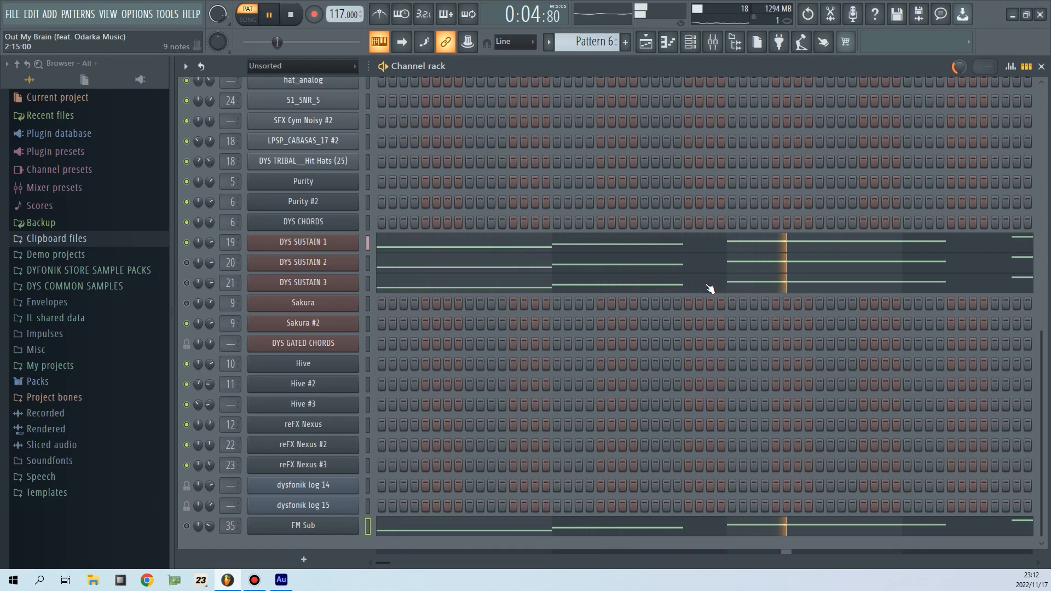
key("space")
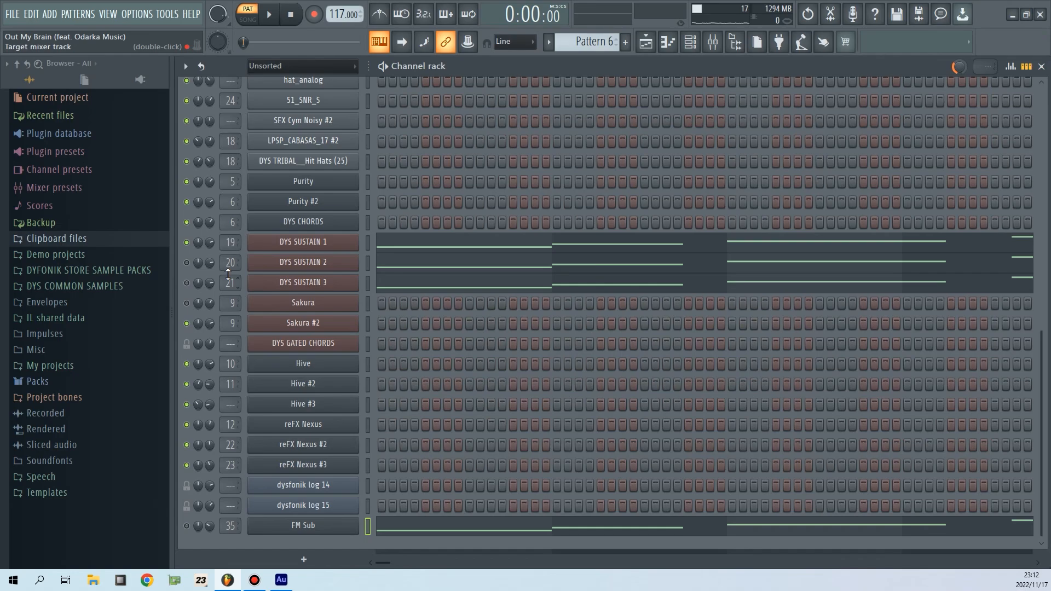
- Audition DYS SUSTAIN 2 alone and together with DYS SUSTAIN 1, and play DYS SUSTAIN 3 by itself
left_click(186, 243)
key("space")
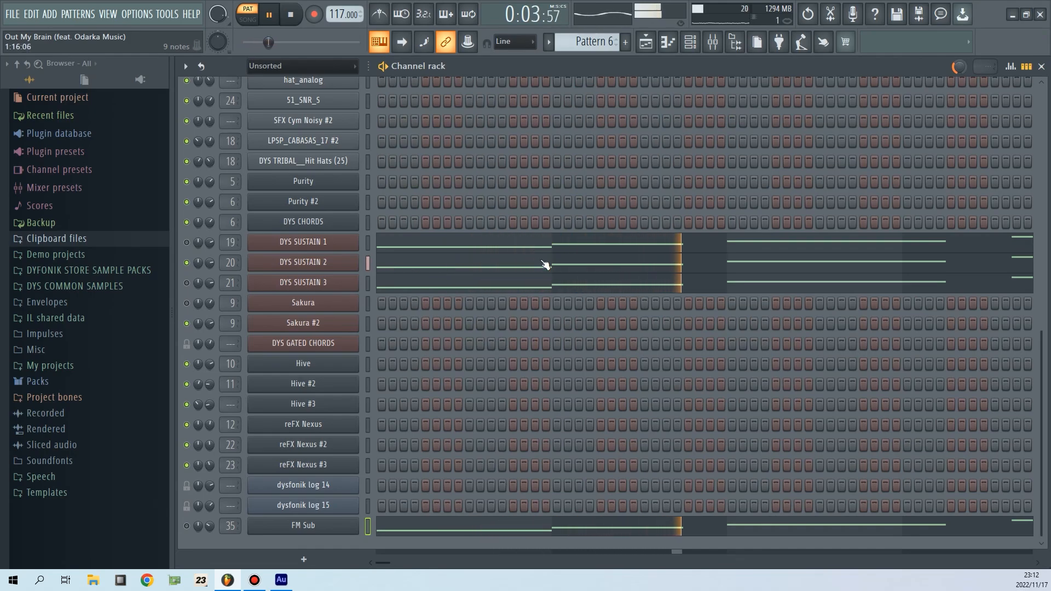
left_click(187, 242)
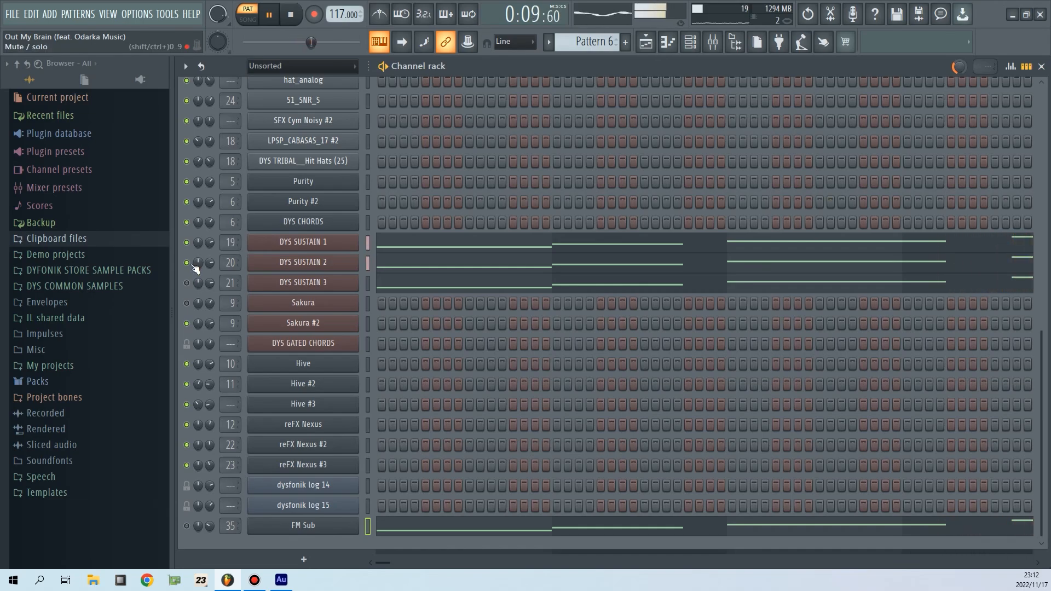
key("space")
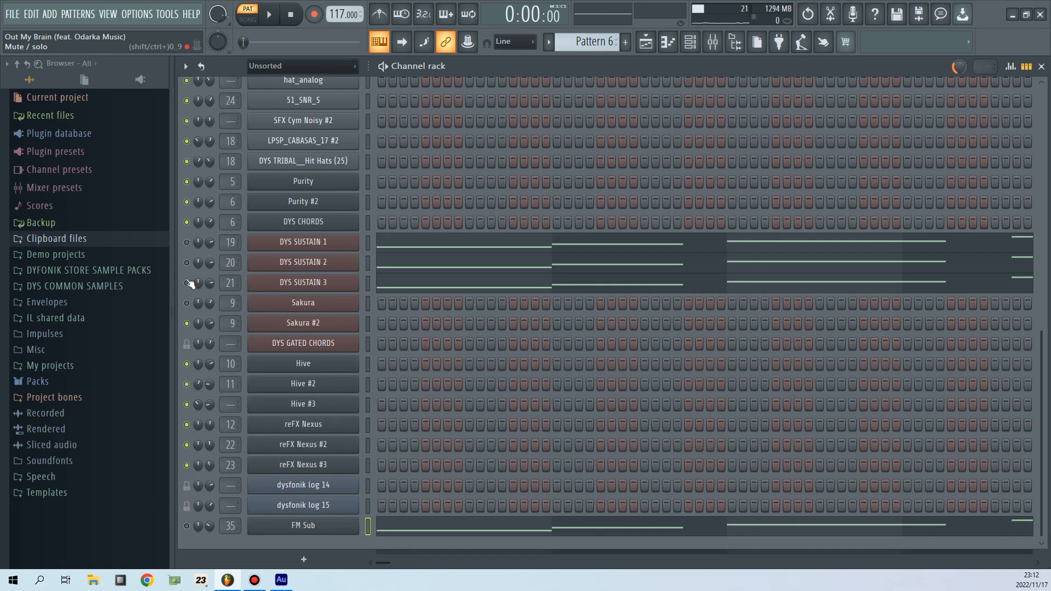
key("space")
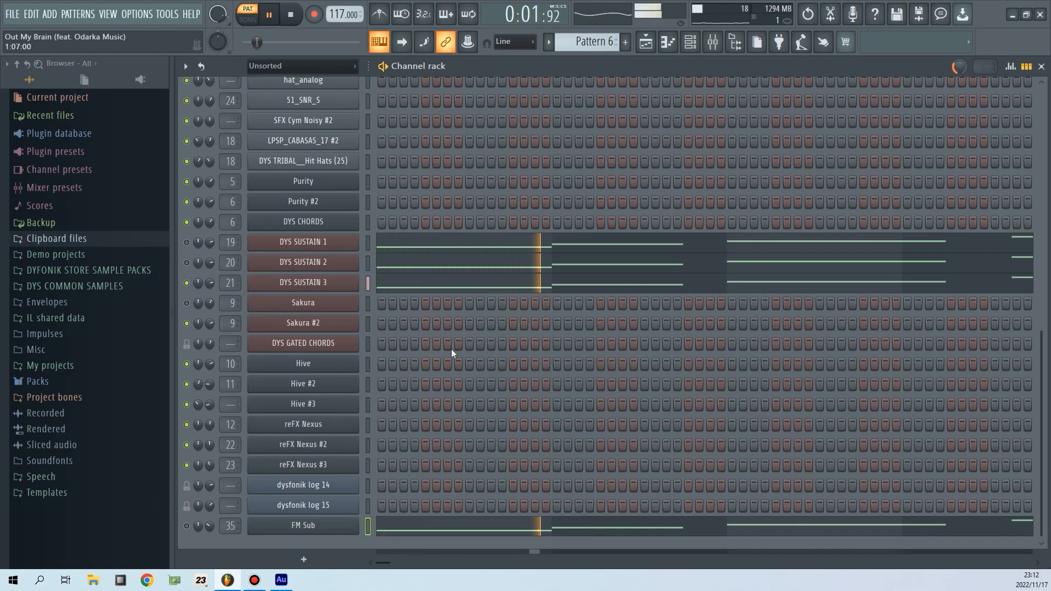
key("space")
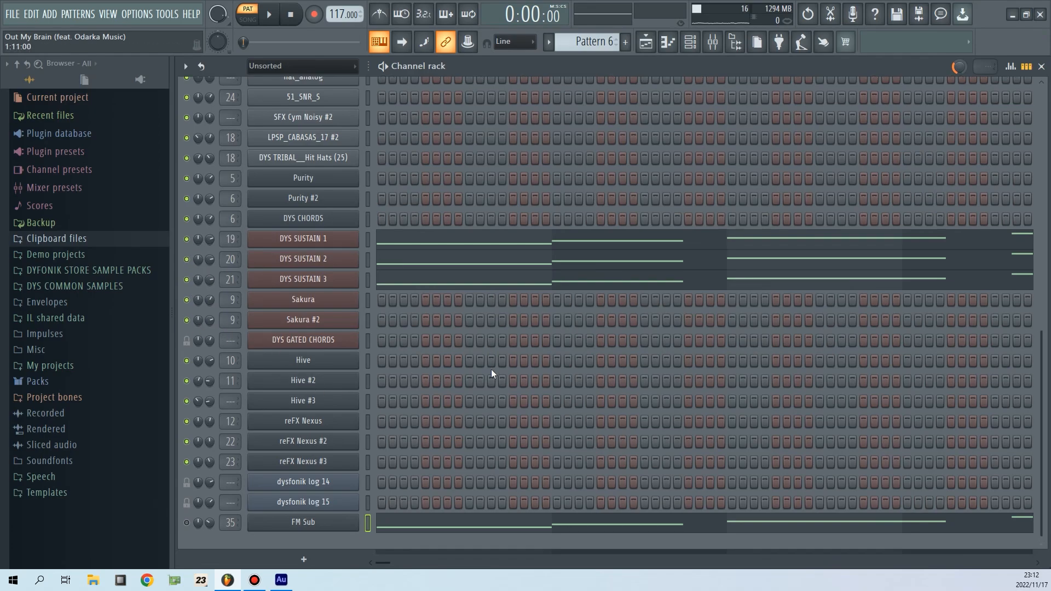
- Solo the FM Sub channel and play Pattern 6 to hear the sub on its own
right_click(188, 528)
left_click(218, 359)
key("space")
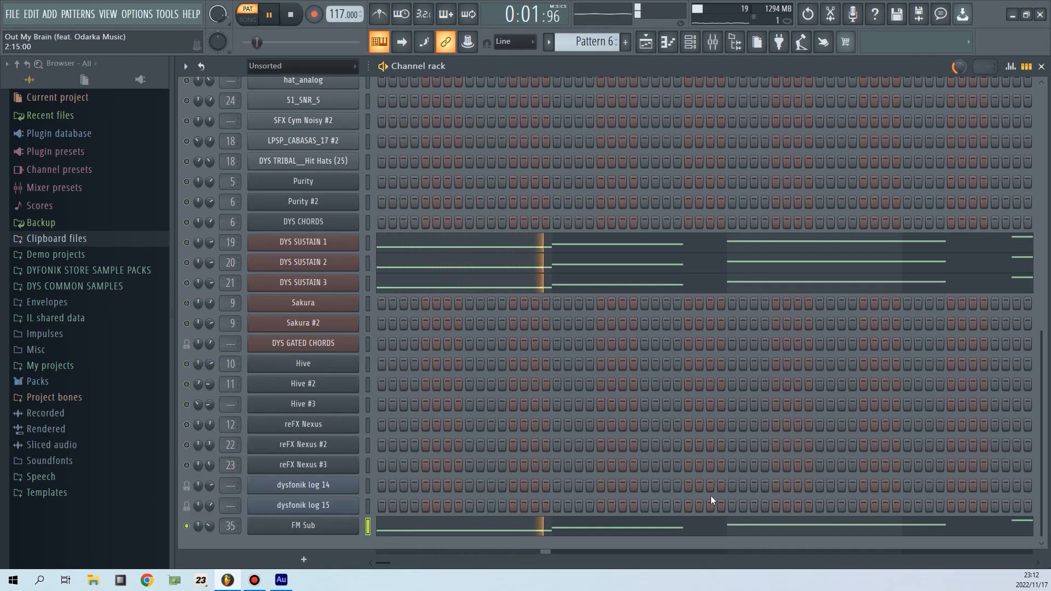
key("space")
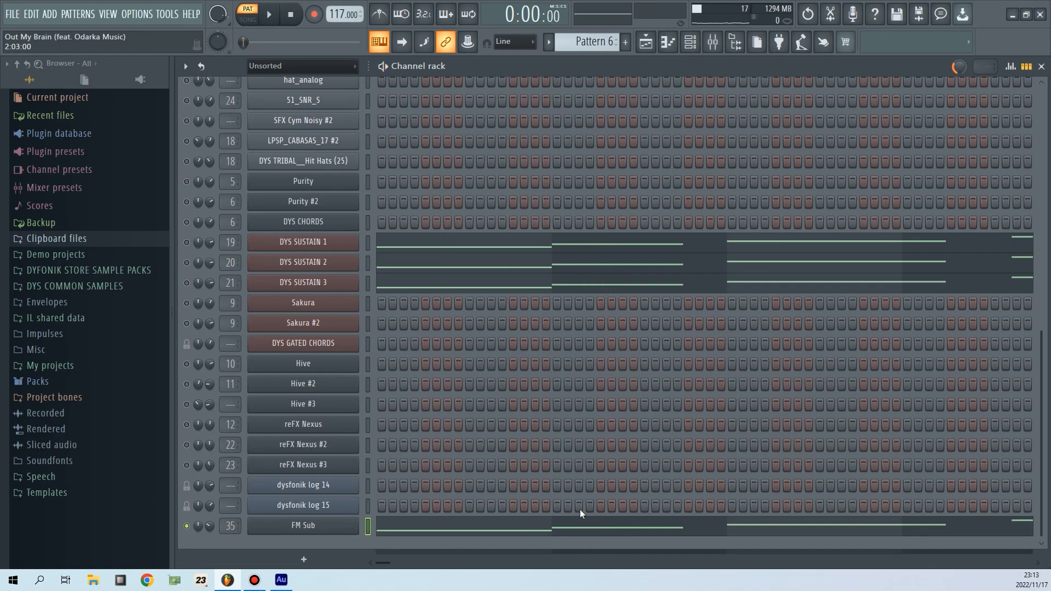
- Try FM Sub's first note at C4 in the Piano roll, return it to C5 and play Pattern 5 briefly
left_click(580, 526)
scroll(507, 476, "down", 5)
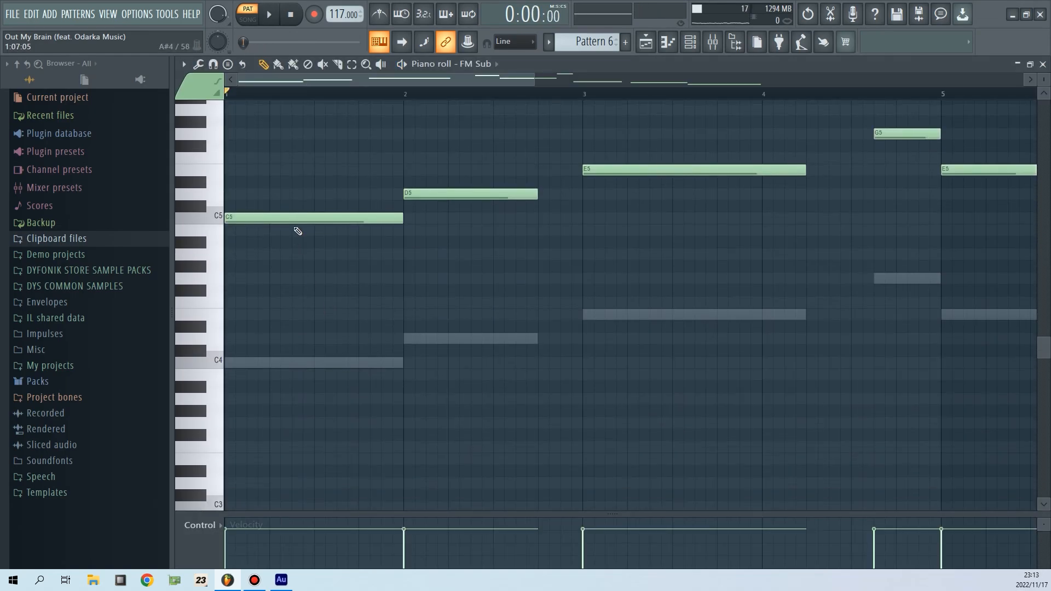
left_click_drag(287, 258, 241, 367)
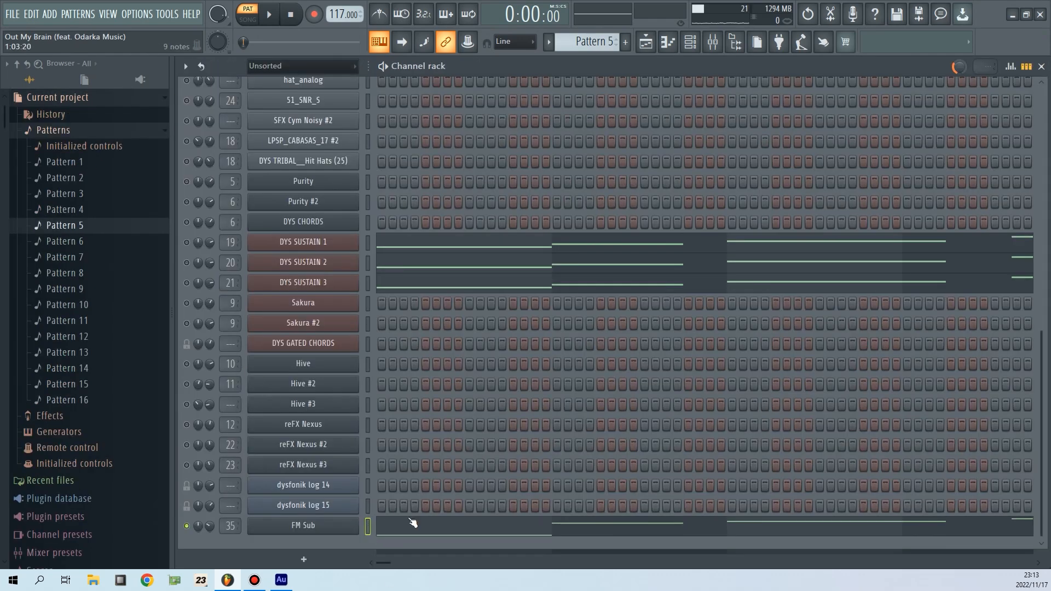
left_click(413, 523)
left_click_drag(239, 365, 245, 231)
key("space")
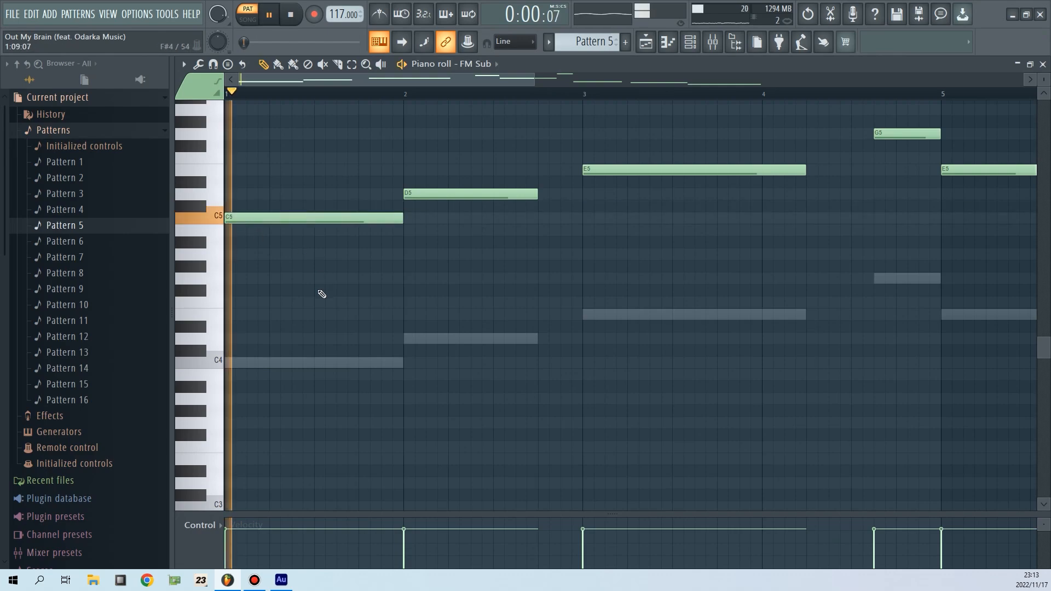
key("space")
- Bring all channels back into playback in the Channel rack and play Pattern 5 with its sustain layers and FM Sub together
left_click(645, 41)
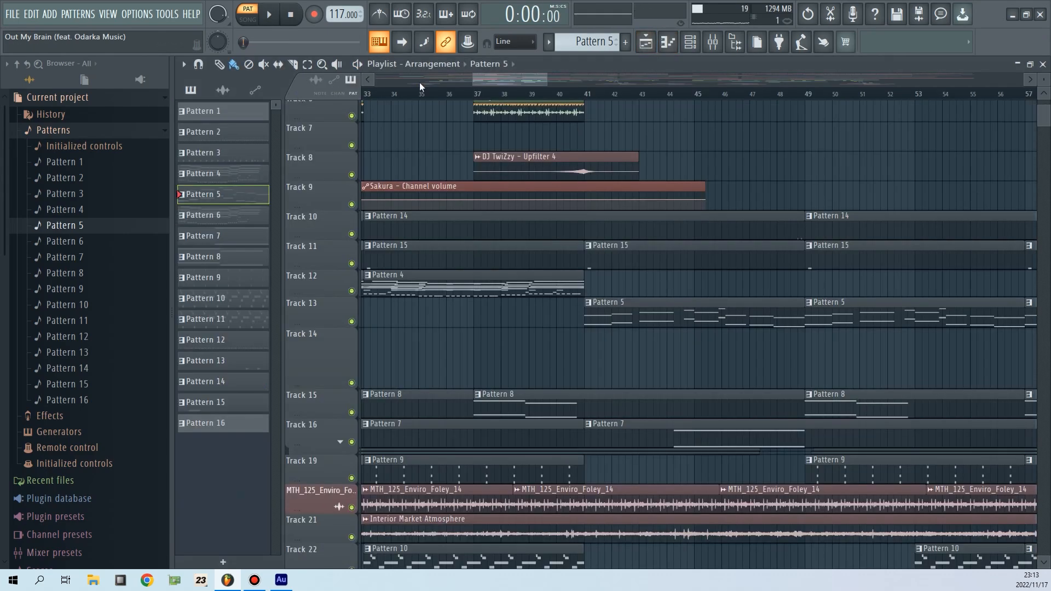
left_click(690, 41)
right_click(185, 222)
left_click(198, 229)
right_click(186, 222)
left_click(196, 230)
key("space")
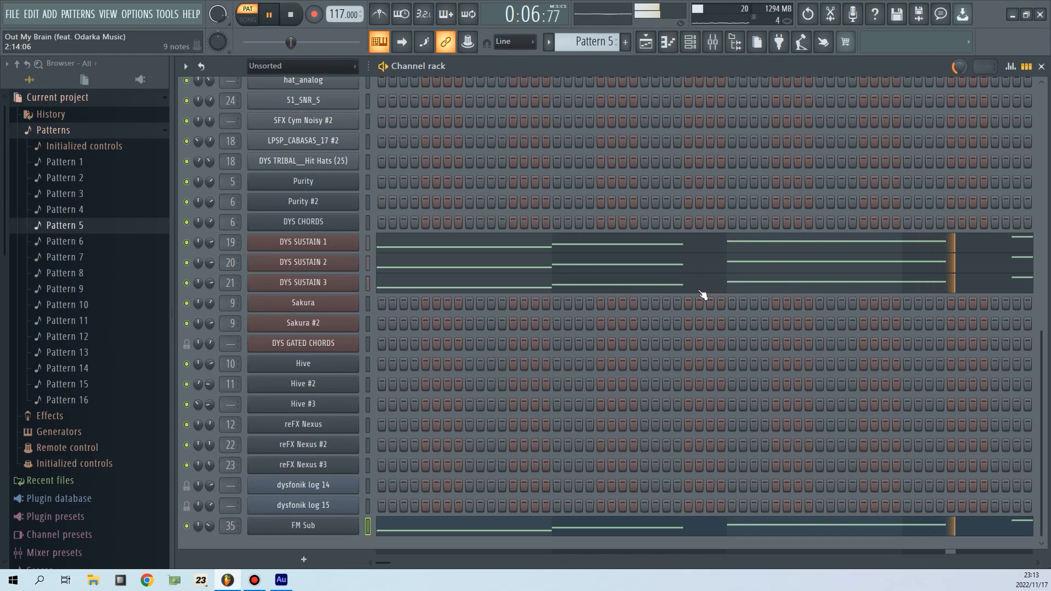
key("space")
- Return to the Playlist in song mode and set the playback position to bar 57
left_click(647, 47)
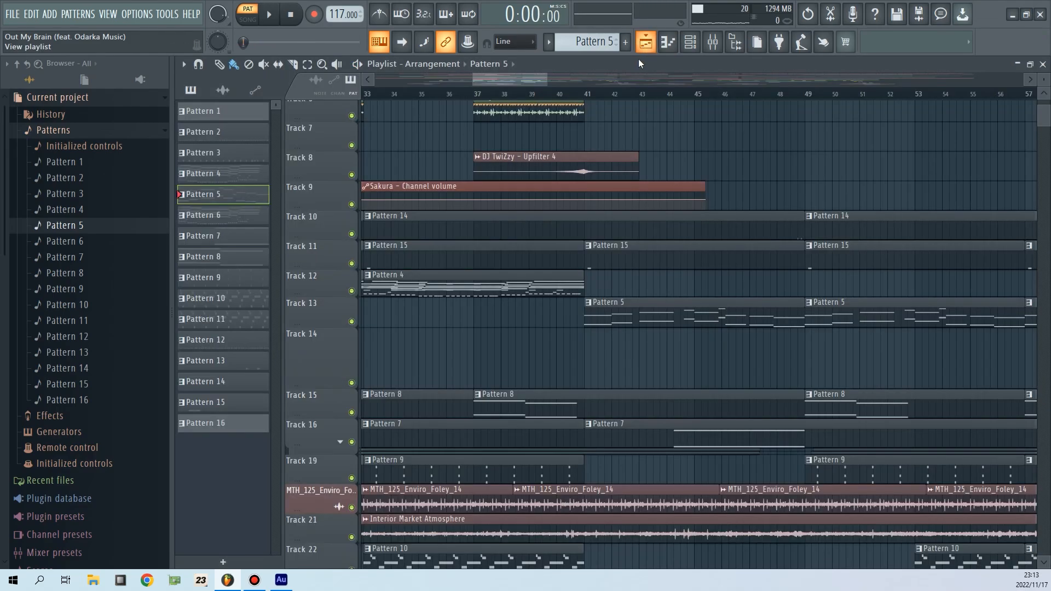
scroll(644, 347, "down", 2)
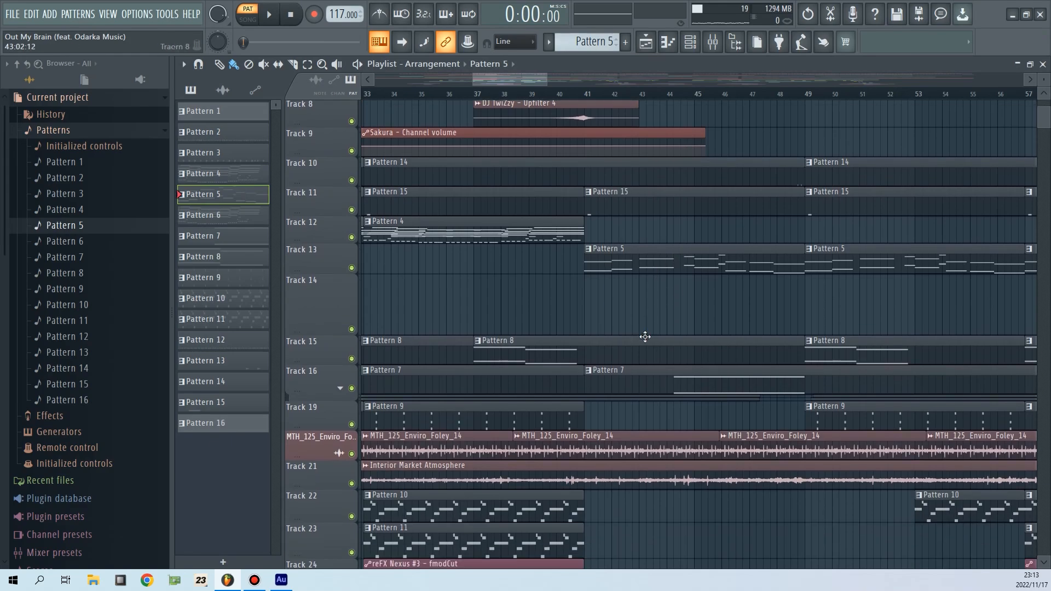
scroll(737, 96, "down", 3)
scroll(734, 75, "down", 5)
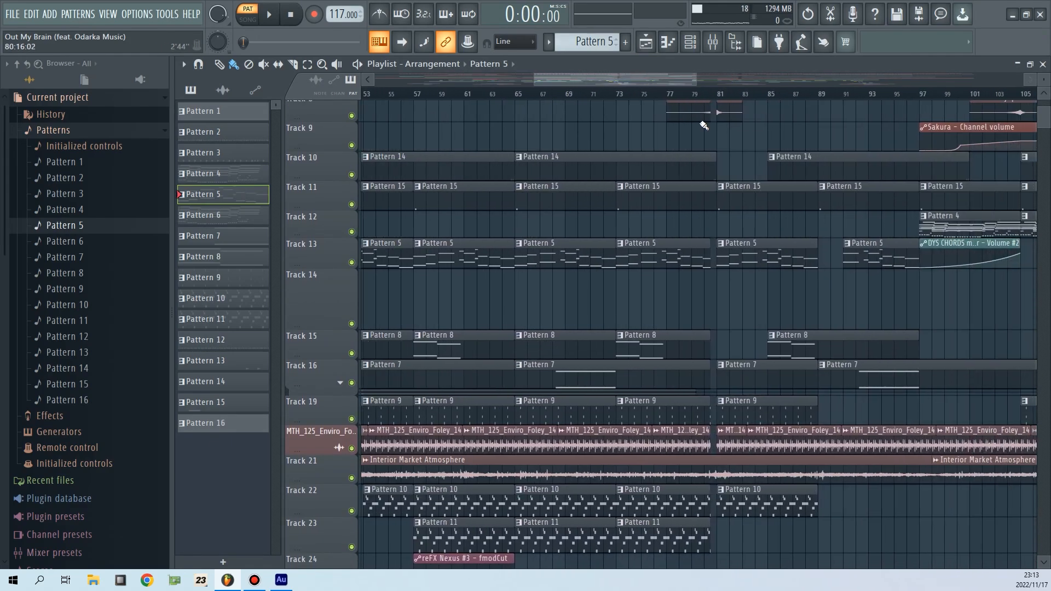
scroll(499, 277, "down", 4)
left_click(415, 100)
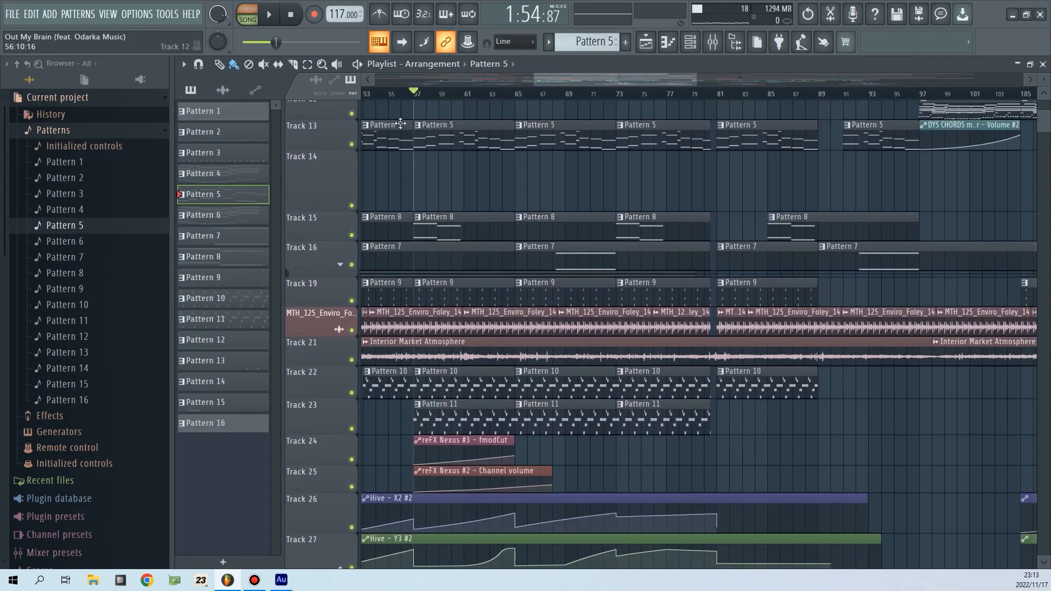
- Play only Tracks 13, 23, 24 and 25 from bar 57, and add Track 22 during playback
left_click(352, 144, "ctrl")
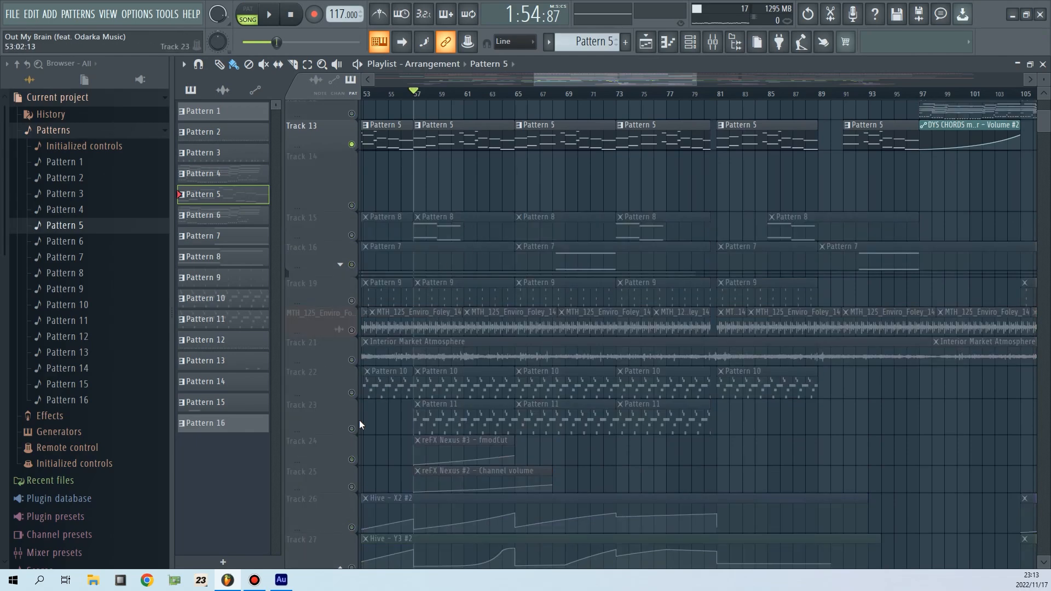
left_click(352, 458)
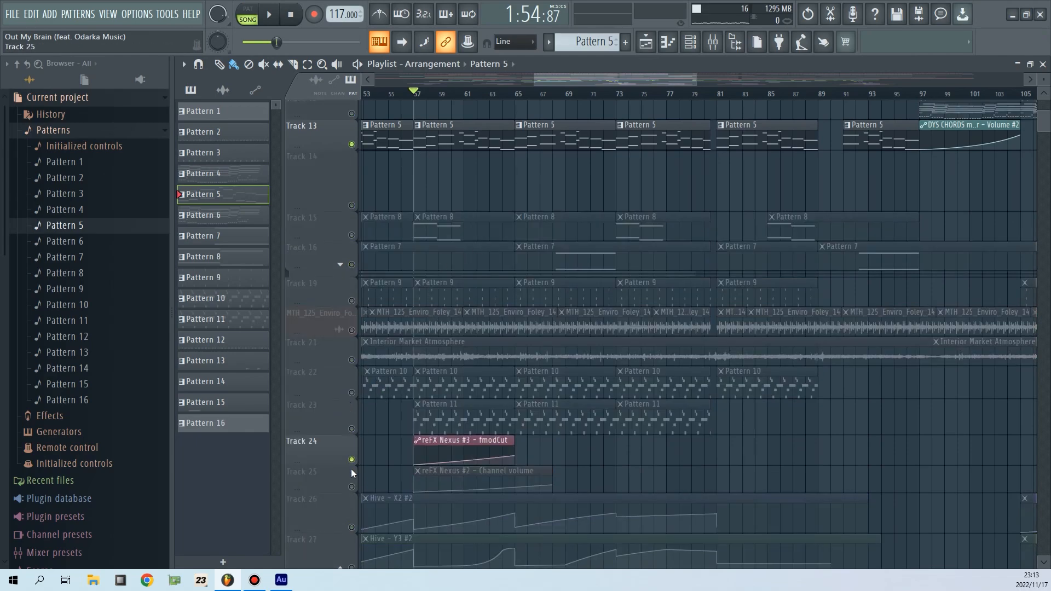
left_click(352, 486)
left_click(351, 428)
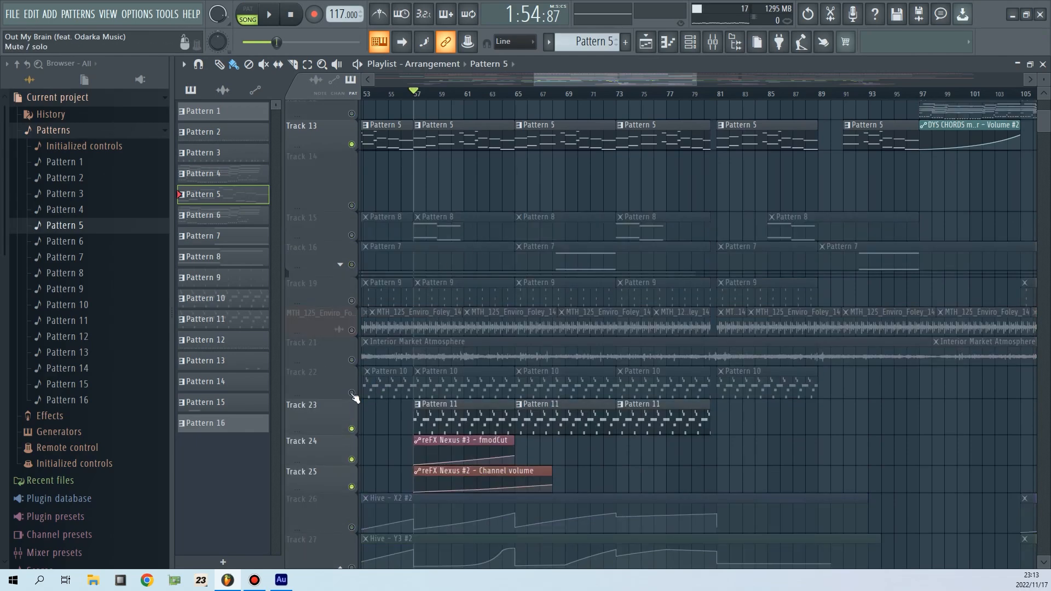
key("space")
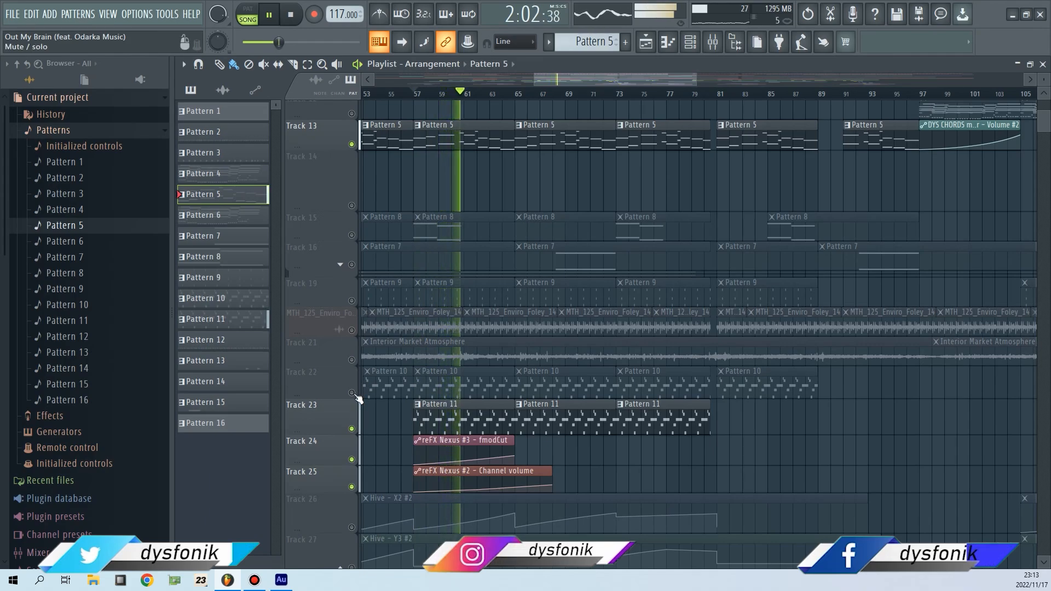
left_click(353, 394)
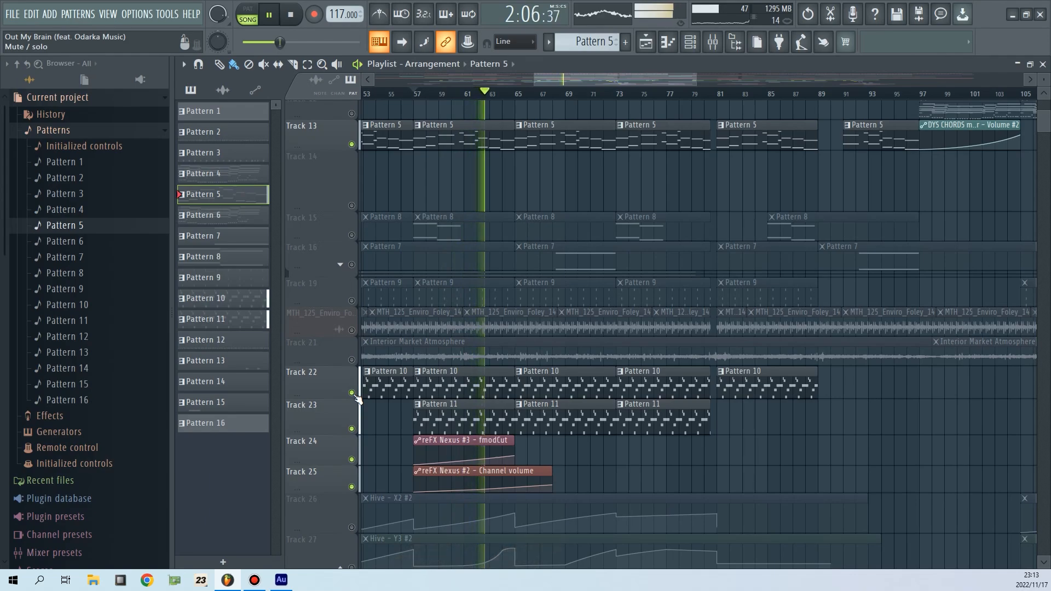
- Unmute the vocal layers on Tracks 28, 29 and 30 one after another while the song plays
scroll(484, 316, "up", 1)
scroll(485, 315, "up", 5)
scroll(447, 393, "down", 4)
scroll(447, 394, "down", 10)
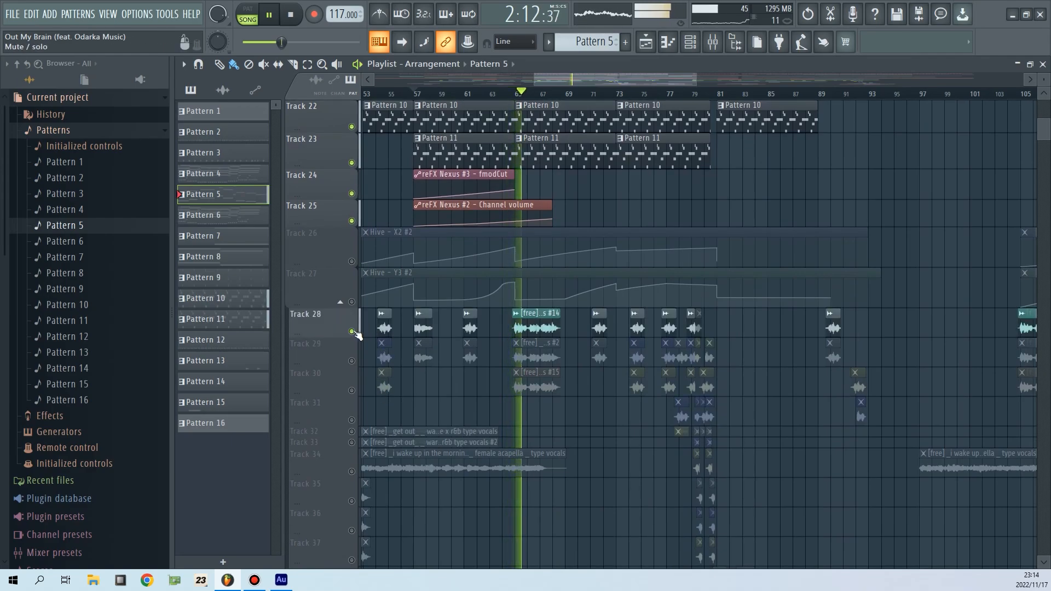
left_click(352, 362)
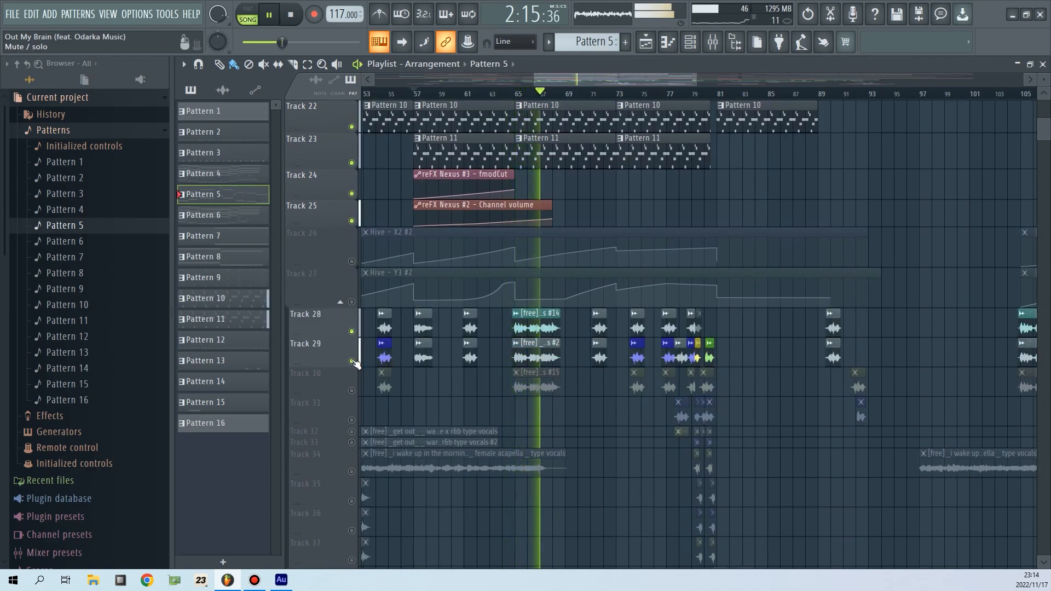
left_click(353, 391)
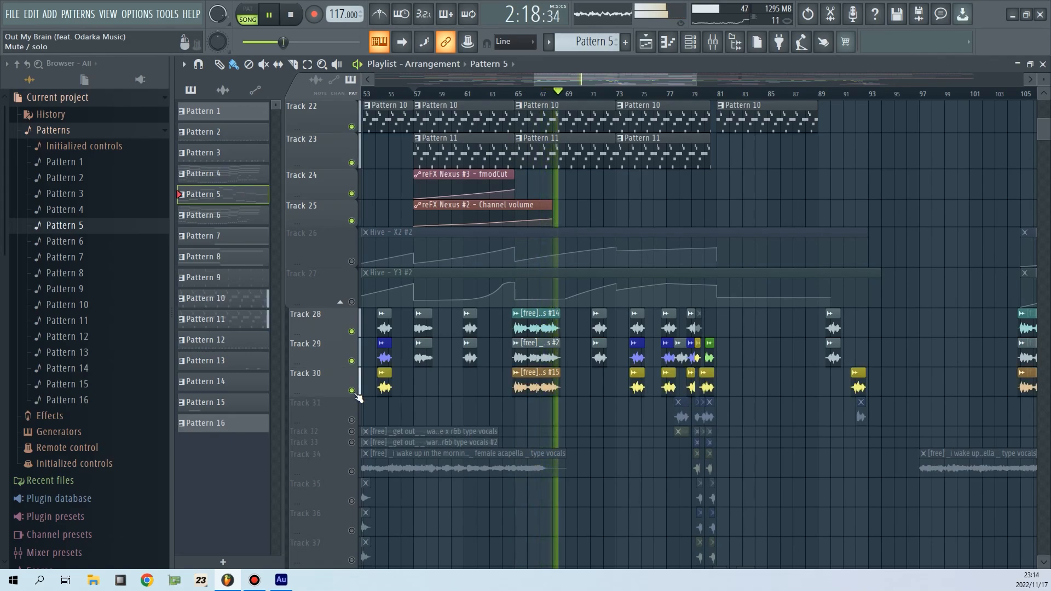
scroll(467, 336, "up", 2)
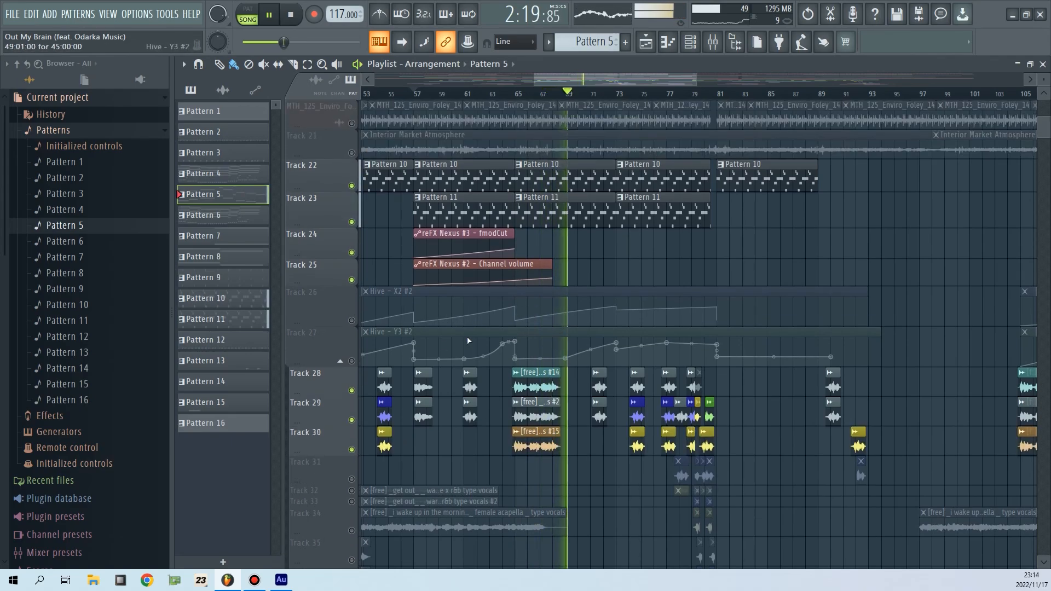
- Unmute the Hive automation on Tracks 27 and 26, plus Tracks 19 and 15, while the song plays
left_click(352, 360)
left_click(352, 321)
scroll(353, 263, "up", 3)
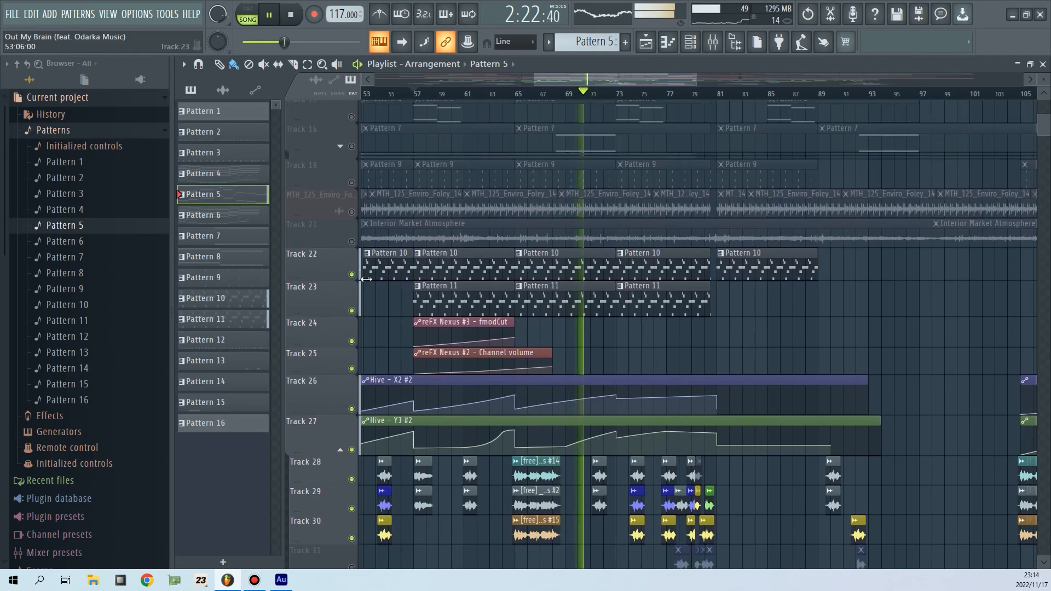
left_click(351, 182)
scroll(354, 197, "up", 3)
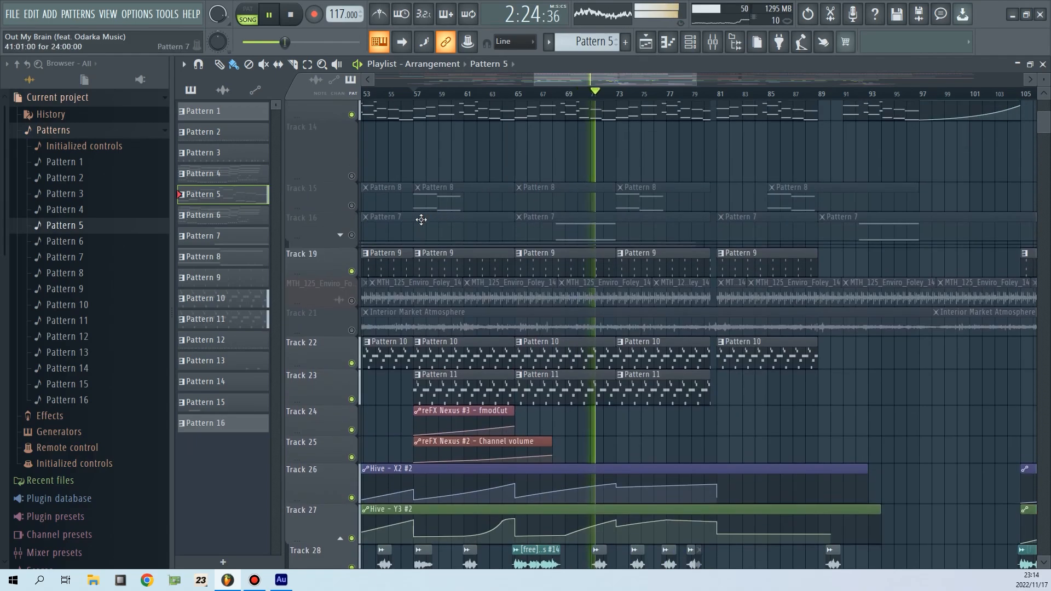
left_click(352, 205)
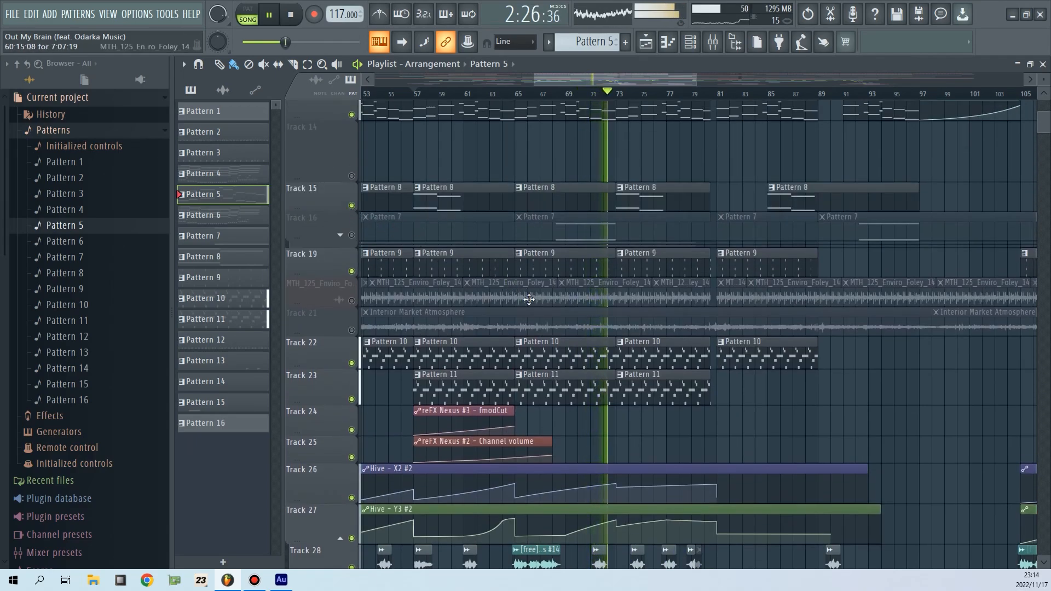
- Add Tracks 7, 5, 4 and 3 to the playing mix one after another
scroll(533, 301, "down", 4)
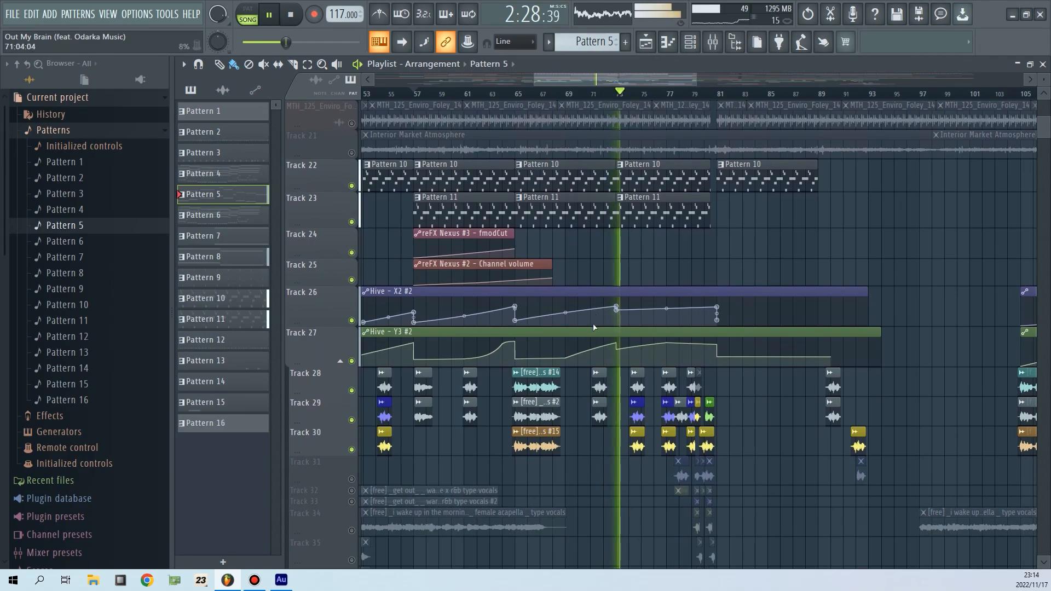
scroll(570, 315, "up", 8)
scroll(564, 312, "up", 5)
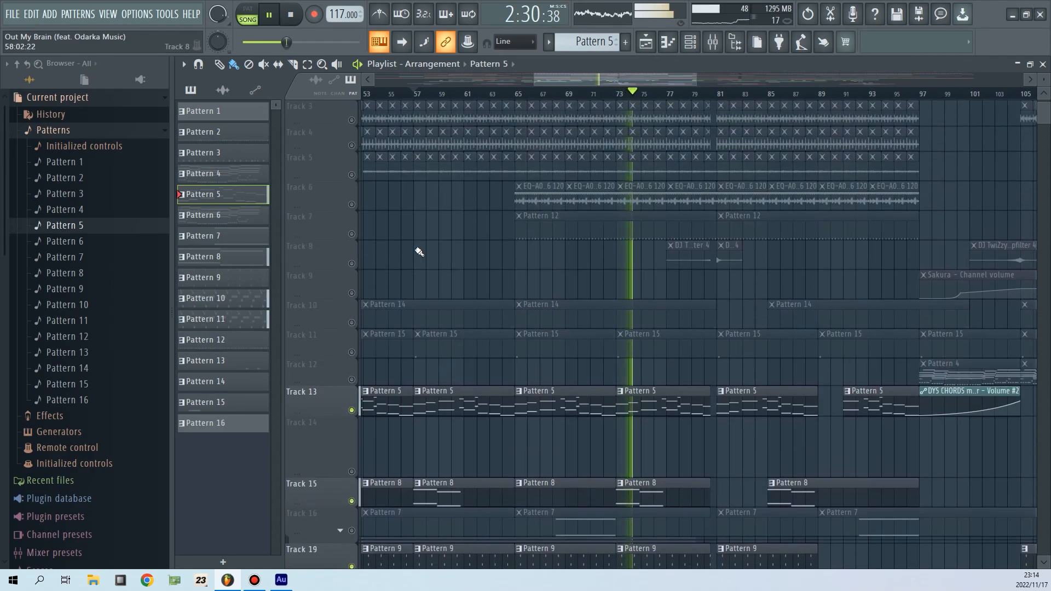
left_click(351, 234)
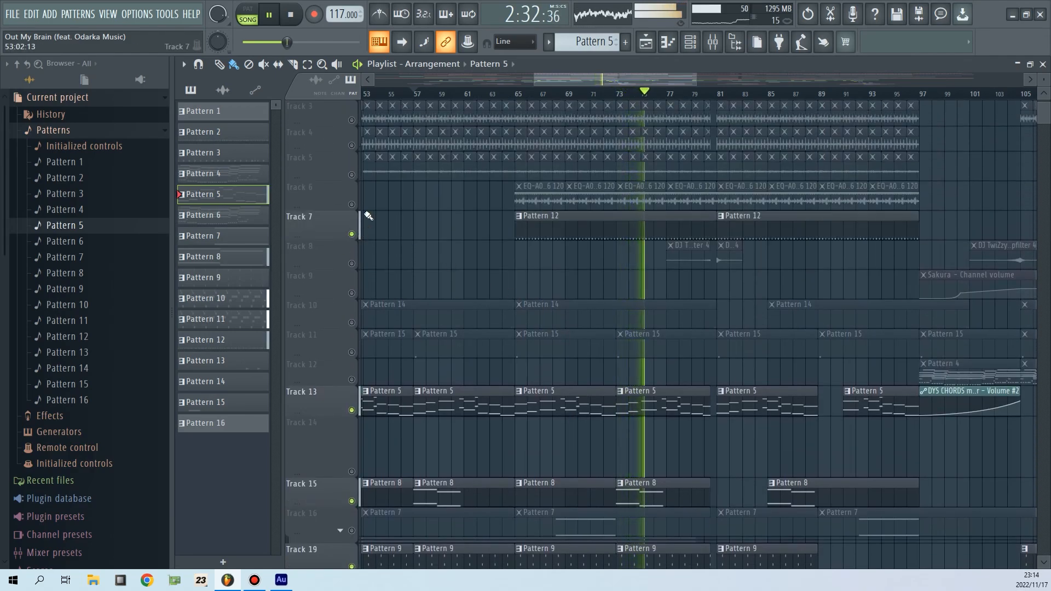
left_click(352, 175)
scroll(363, 188, "up", 2)
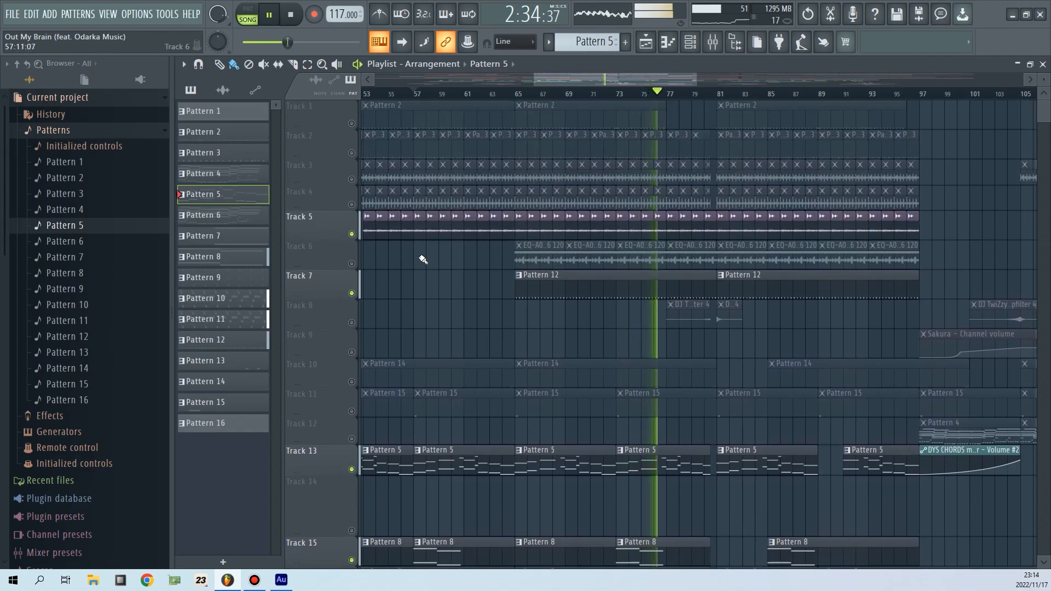
left_click(351, 202)
left_click(351, 179)
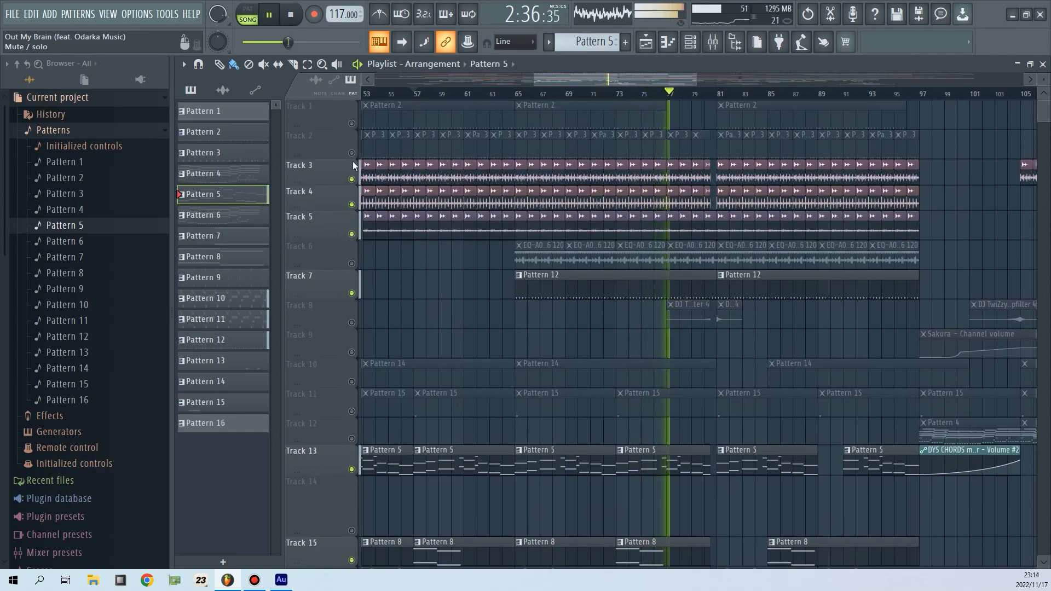
- Unmute Tracks 6, 8, 2, 1, 10 and 11 in turn during playback
left_click(352, 263)
left_click(352, 322)
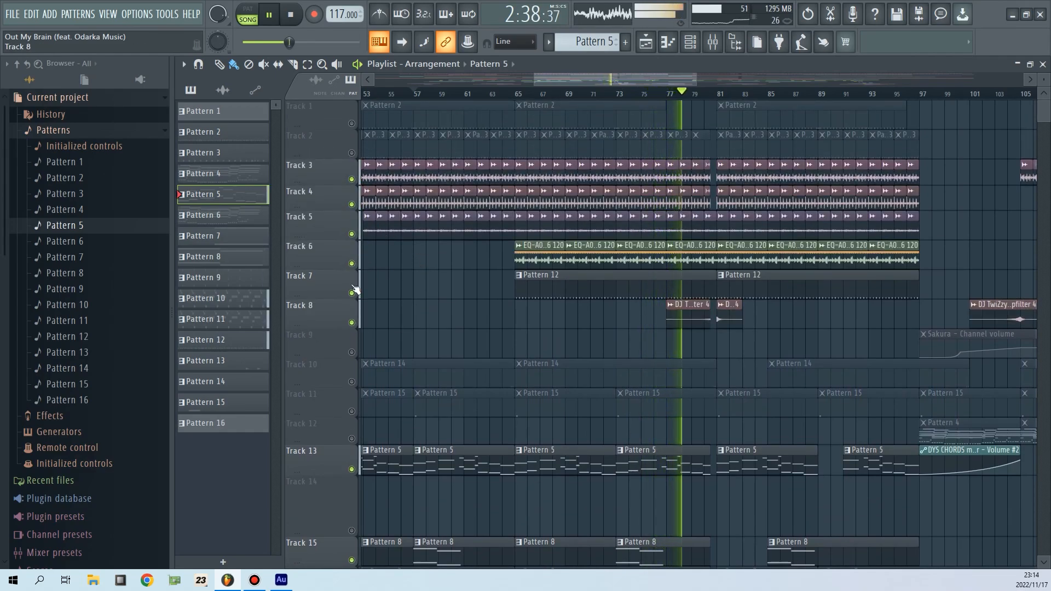
left_click(351, 152)
left_click(351, 123)
left_click(351, 382)
left_click(351, 411)
- Bring all Playlist tracks back into playback to hear the full mix, and stop the song with its position reset to the start
right_click(352, 411)
right_click(351, 411)
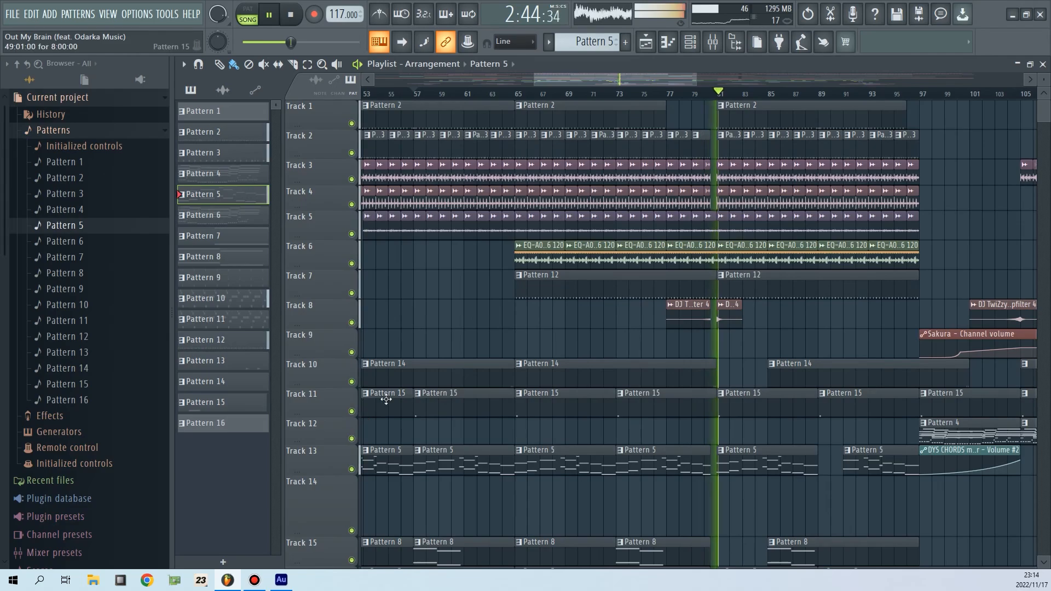
scroll(399, 399, "down", 12)
scroll(435, 394, "down", 10)
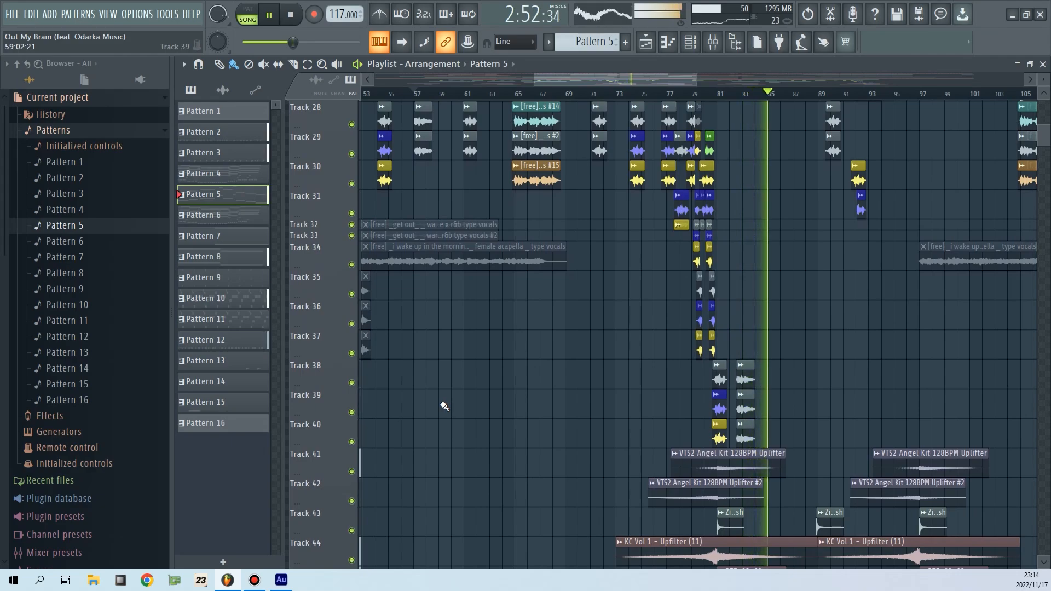
key("space")
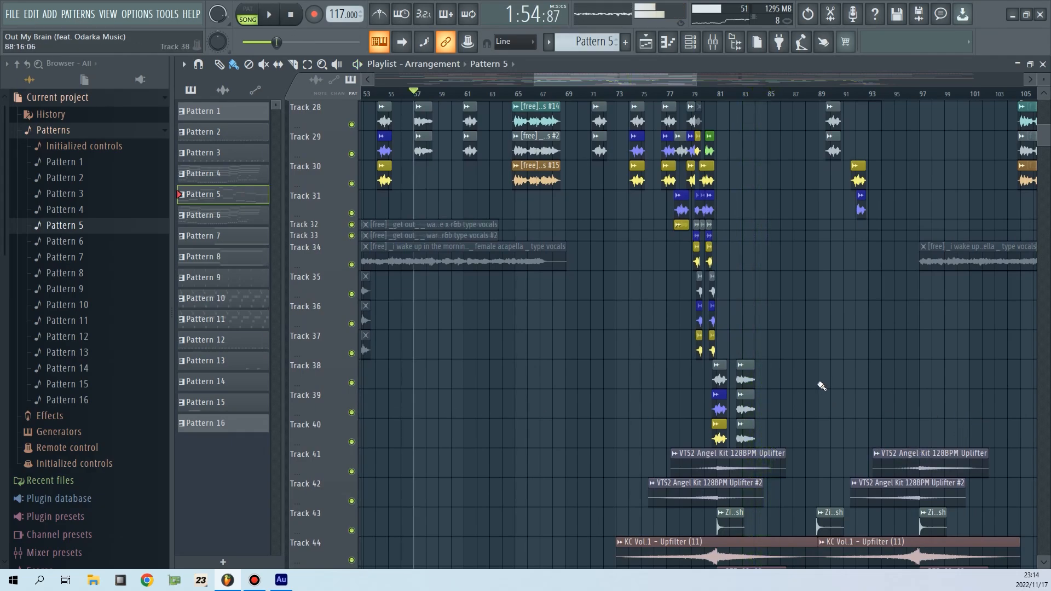
left_click(295, 22)
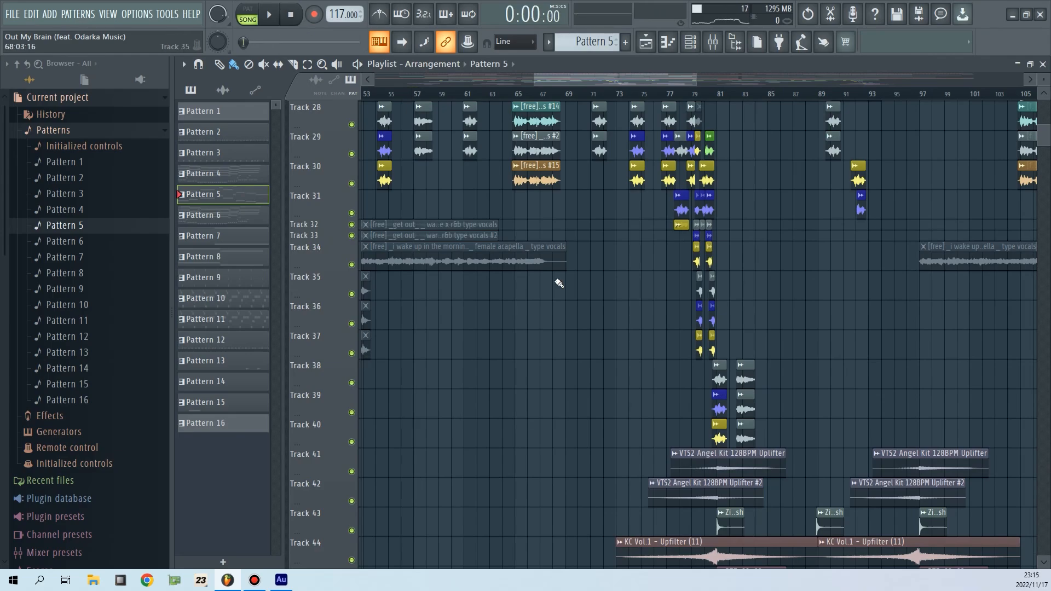